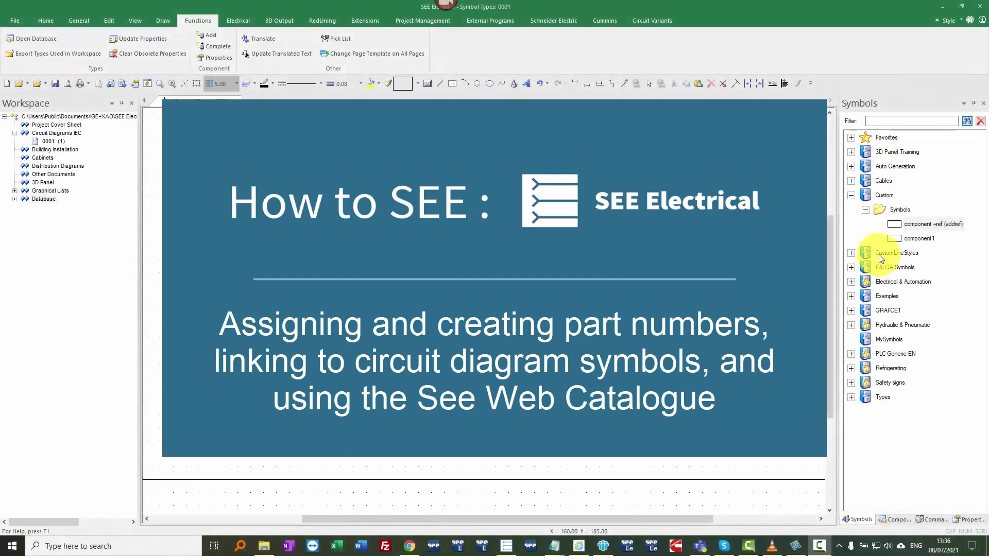
# Place one 'component +ref (addref)' symbol on the page as K1 SAFETY.
pyautogui.click(932, 224)
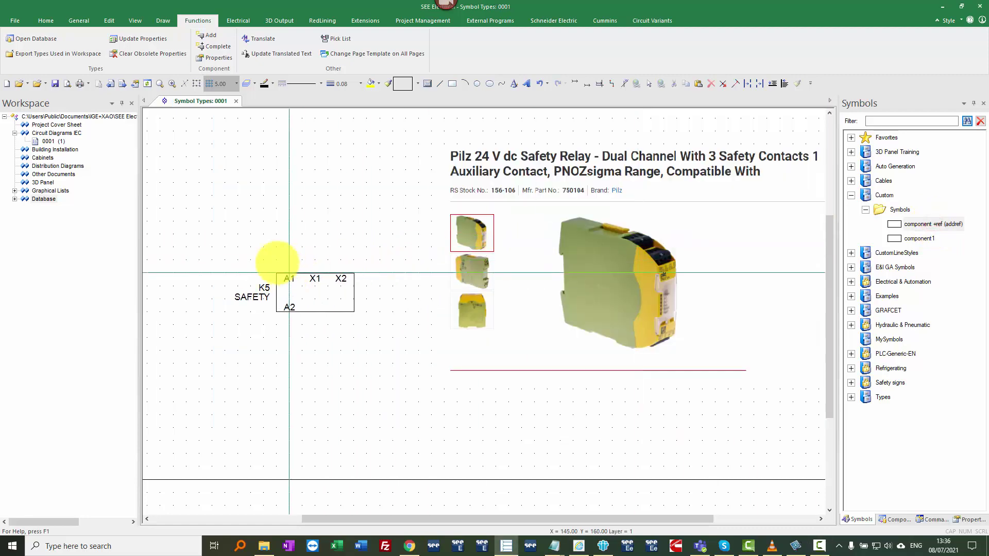
pyautogui.click(256, 224)
pyautogui.press('Escape')
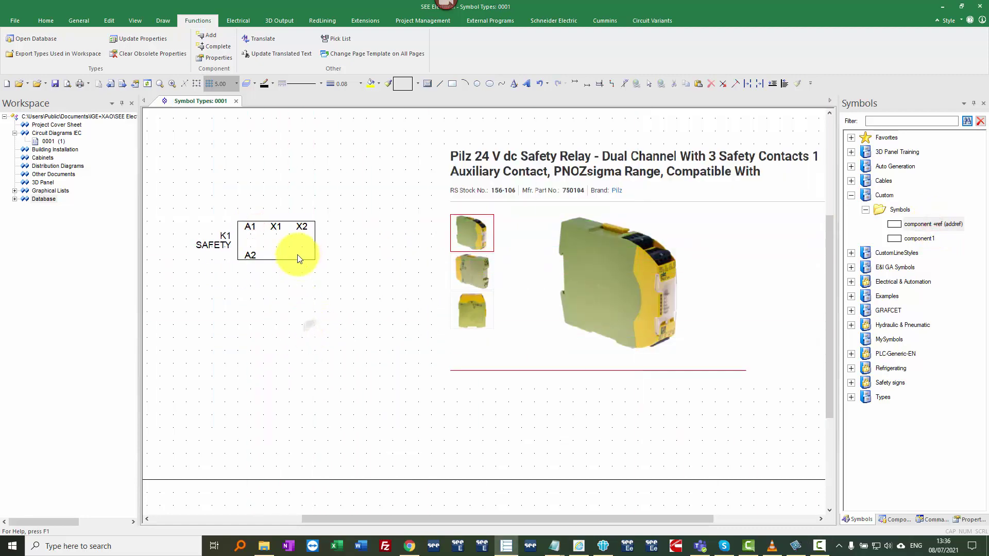
# Set the K1 symbol's Type to 750104, shown on a single line under its label.
pyautogui.click(265, 223)
pyautogui.doubleClick(264, 225)
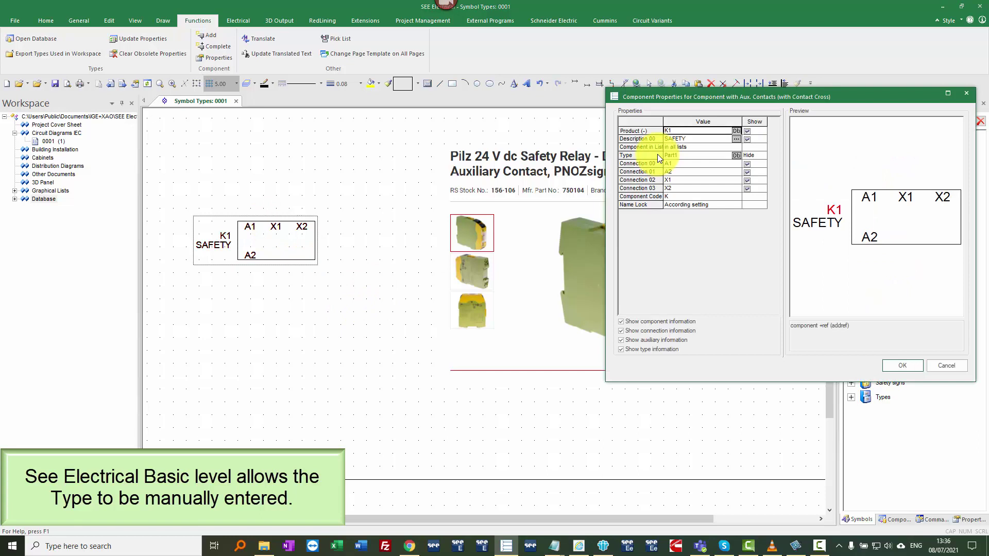
pyautogui.click(685, 155)
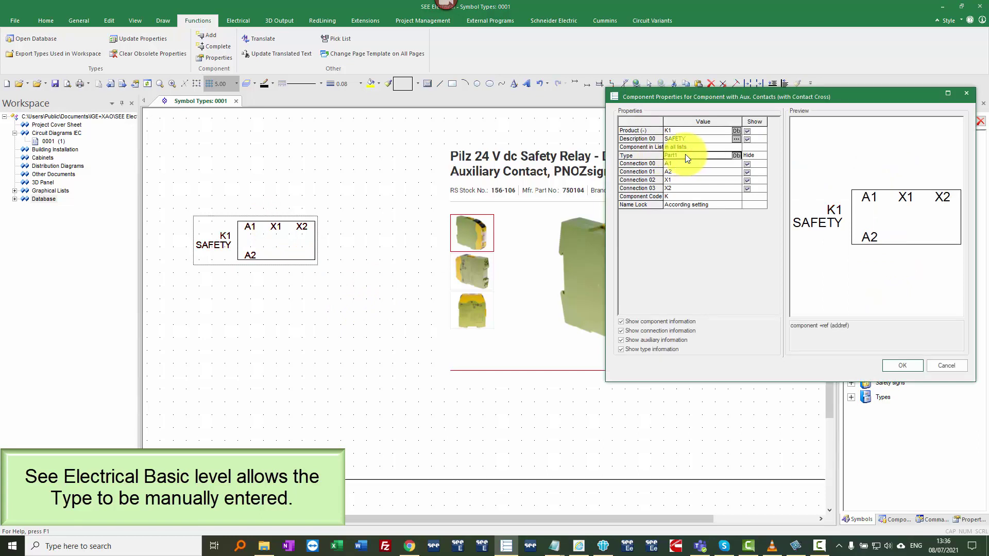
pyautogui.write('750')
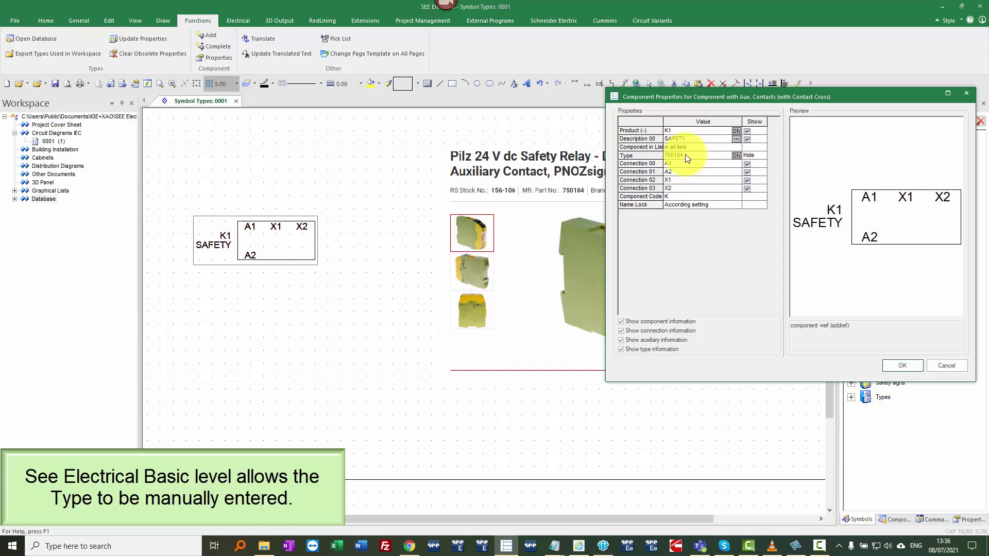
pyautogui.write('104')
pyautogui.click(763, 156)
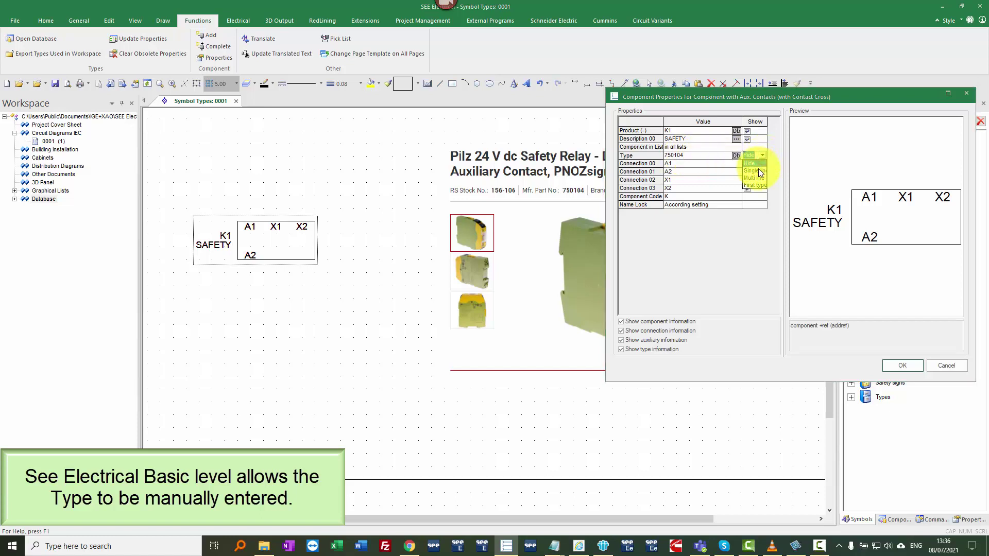
pyautogui.click(759, 168)
pyautogui.click(902, 365)
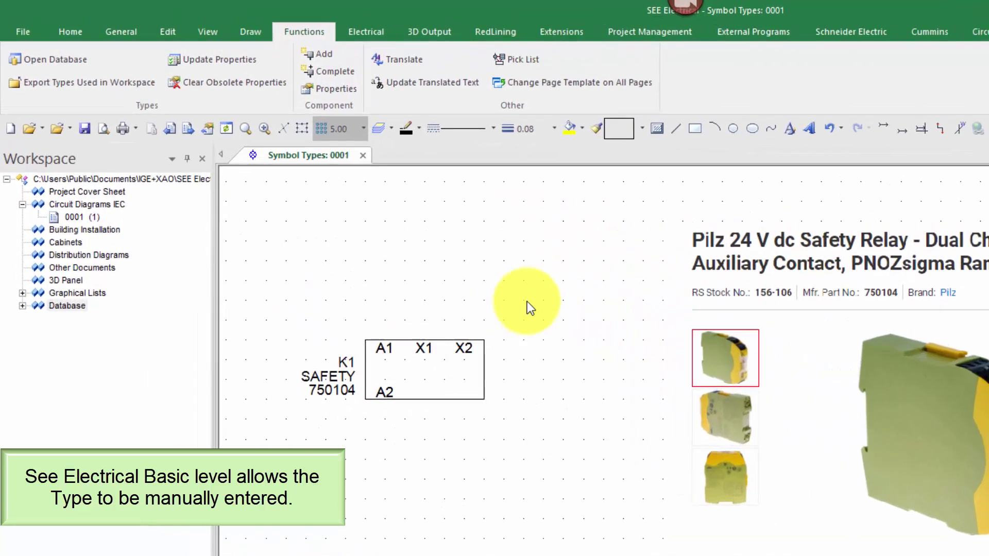
# Check the BOM database view lists type 750104 with quantity 1, then close it.
pyautogui.click(29, 387)
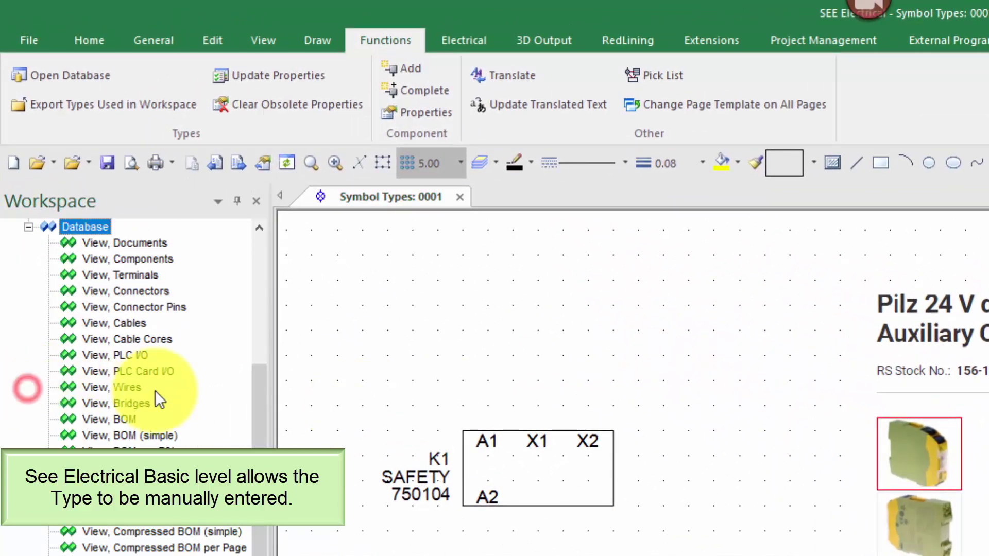
pyautogui.click(106, 421)
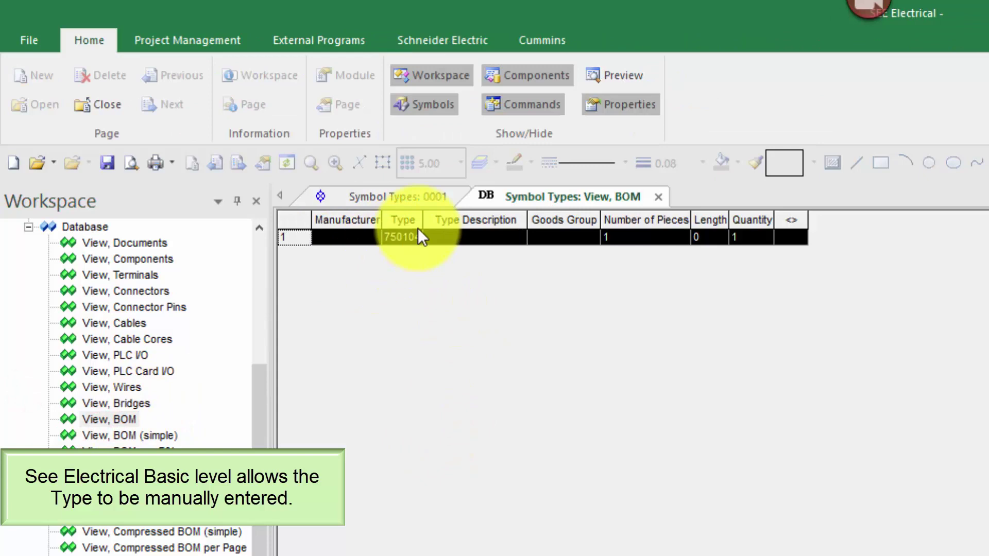
pyautogui.moveTo(428, 221); pyautogui.dragTo(461, 221)
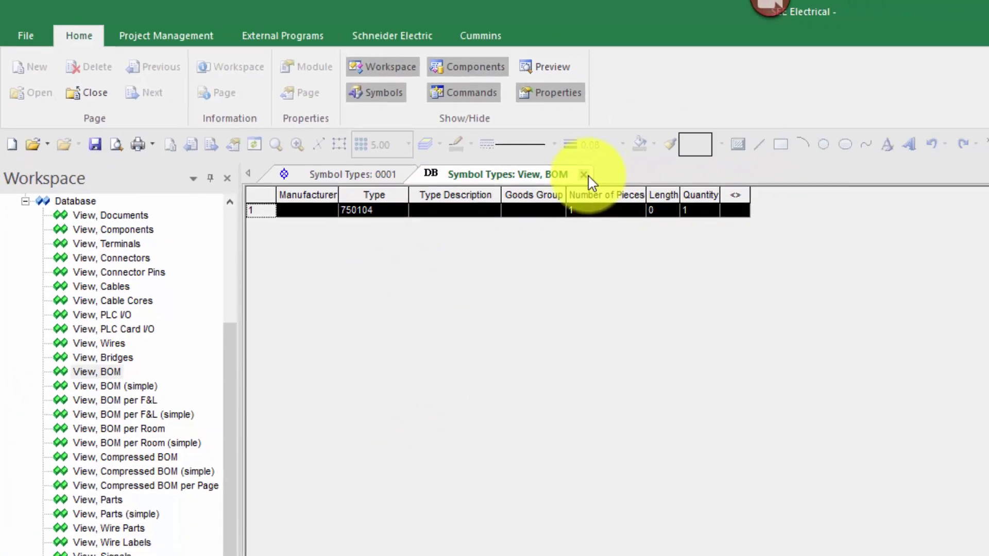
pyautogui.click(584, 174)
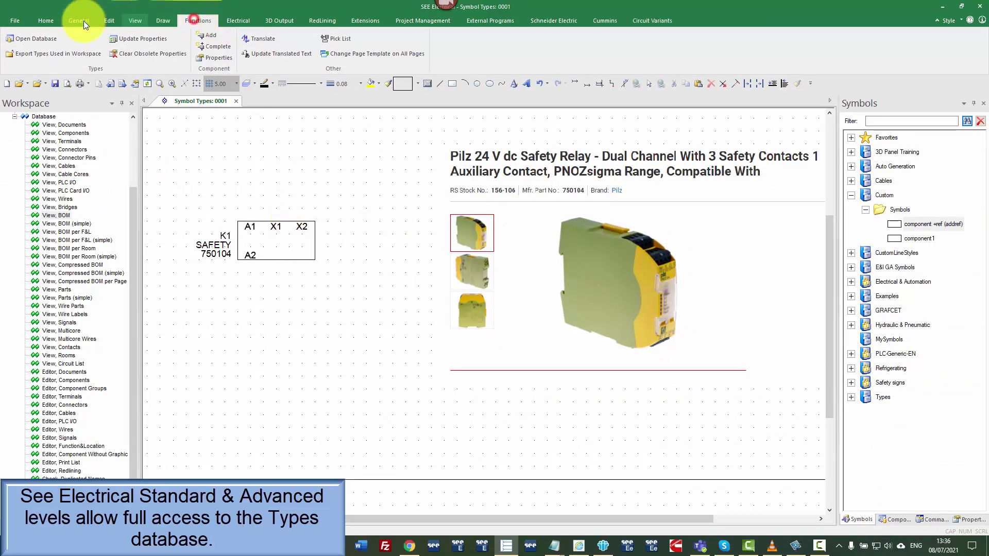
# Open the equipment types database editor and move its window into position.
pyautogui.click(33, 39)
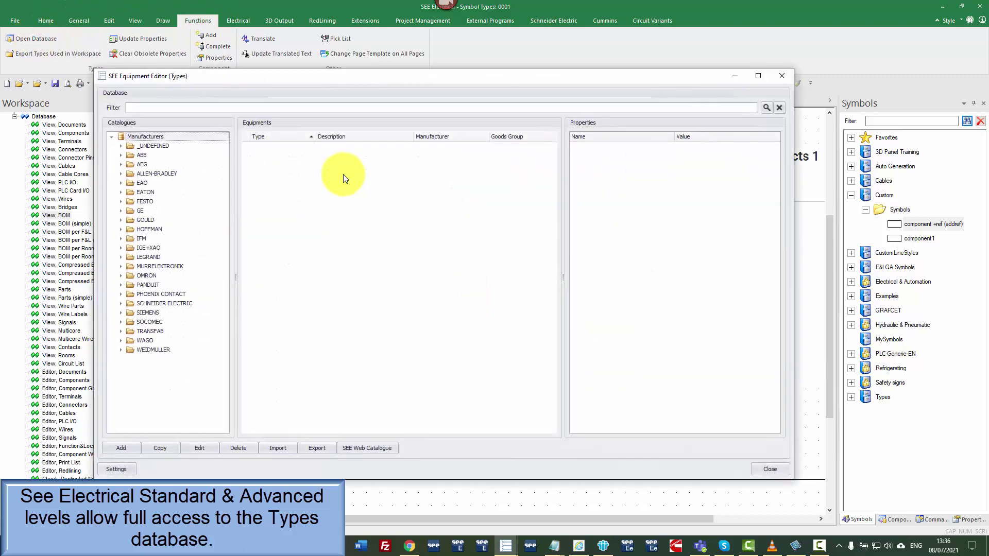
pyautogui.click(209, 78)
pyautogui.moveTo(237, 78); pyautogui.dragTo(332, 63)
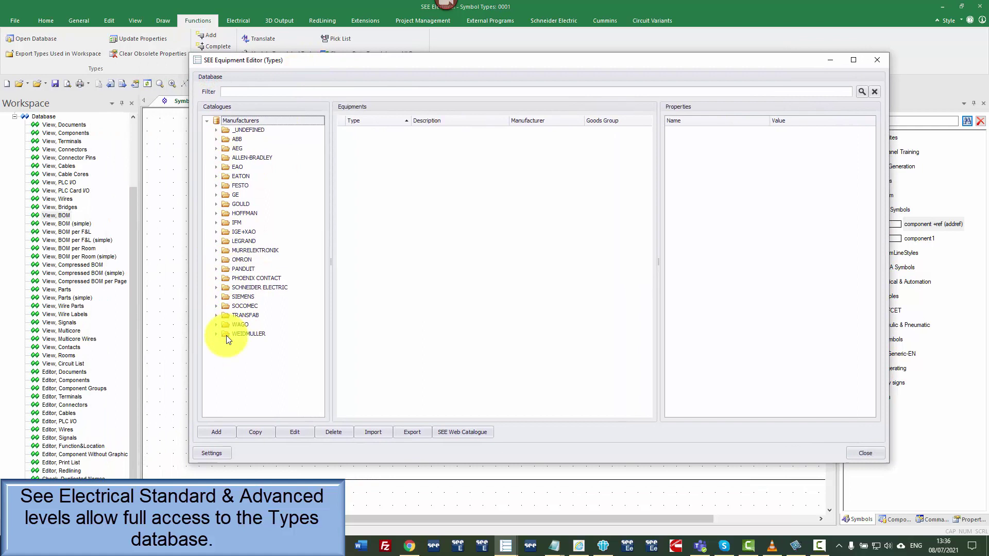
# Start adding a new type and a property, then cancel both Add dialogs.
pyautogui.click(217, 432)
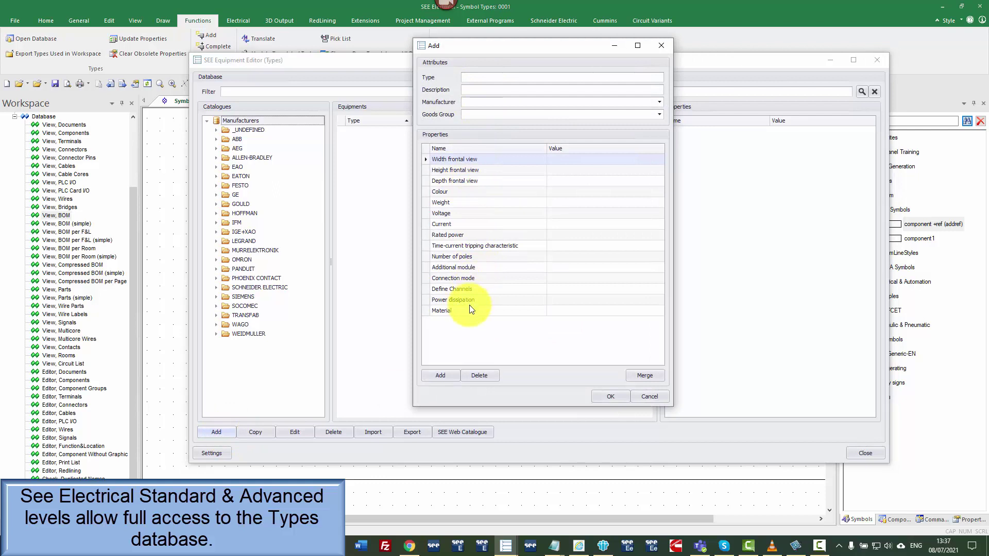
pyautogui.click(441, 375)
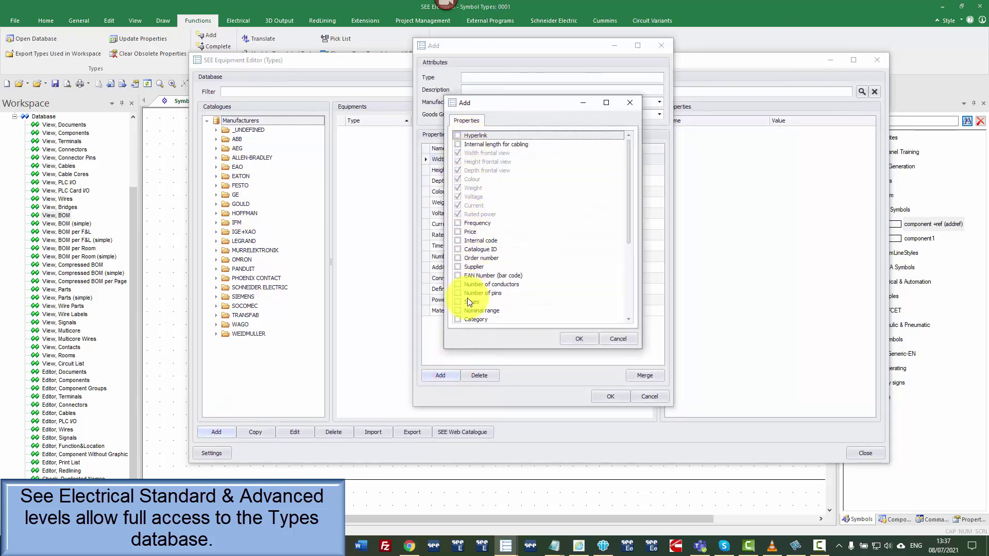
pyautogui.click(614, 338)
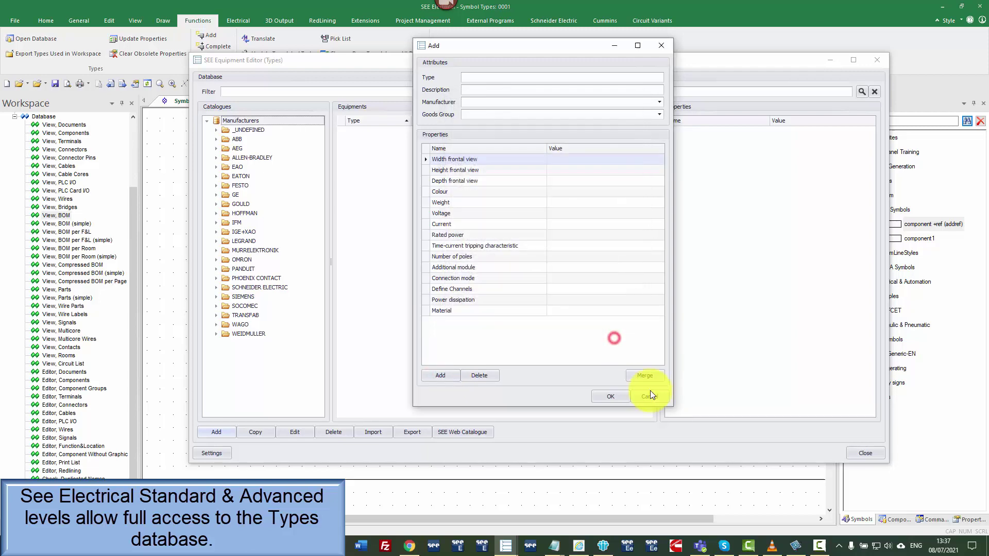
pyautogui.click(650, 397)
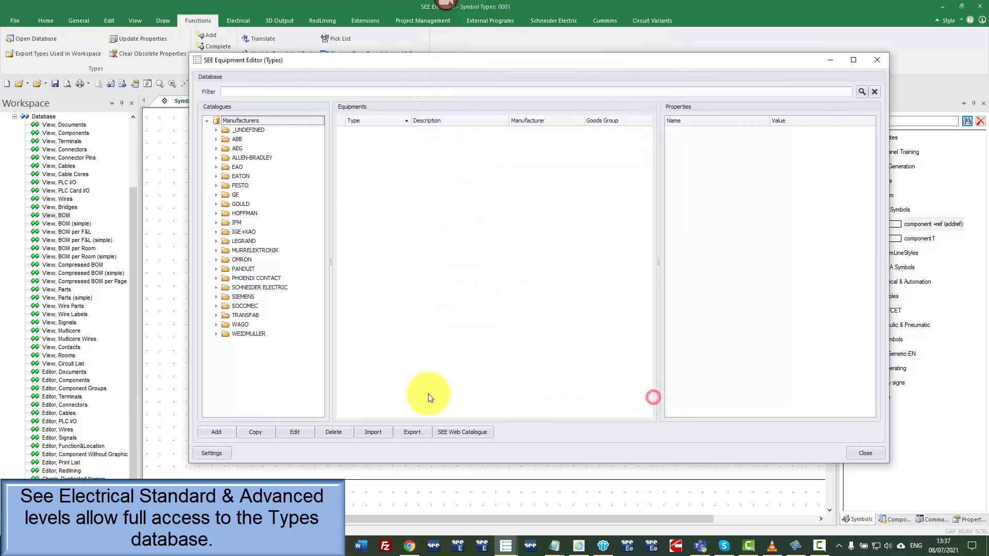
# In the equipment editor Settings, review the selectable, default and property ID lists.
pyautogui.click(212, 453)
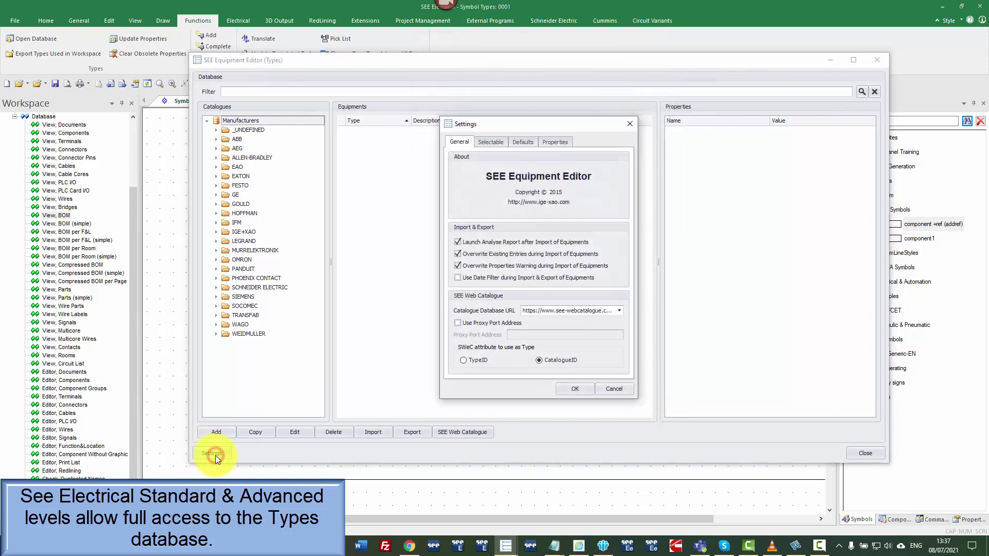
pyautogui.click(493, 142)
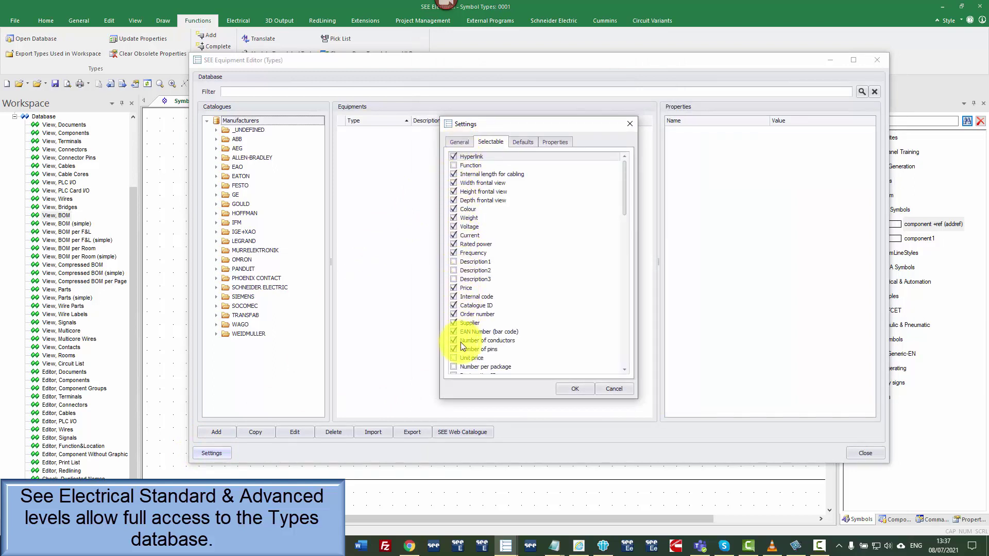
pyautogui.scroll(-6, 465, 363)
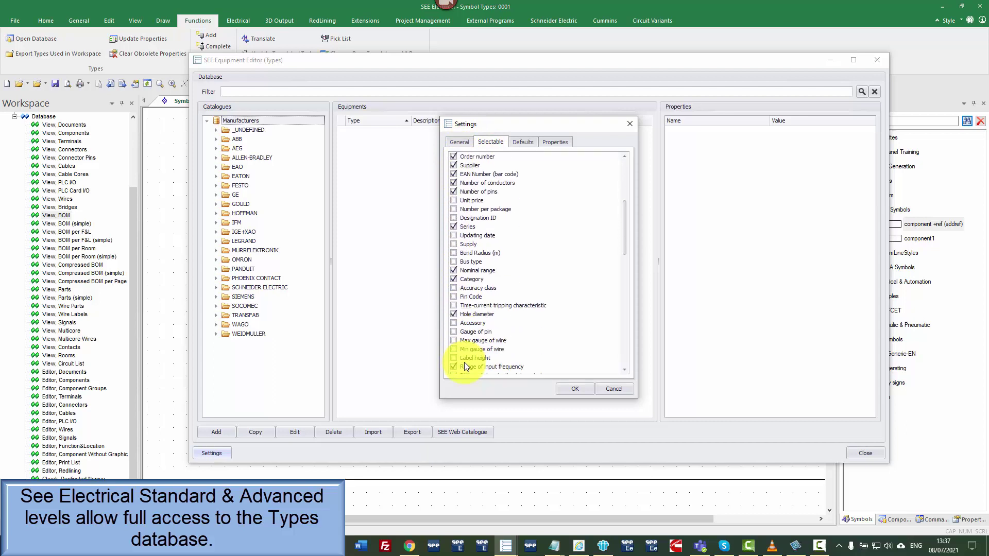
pyautogui.click(523, 145)
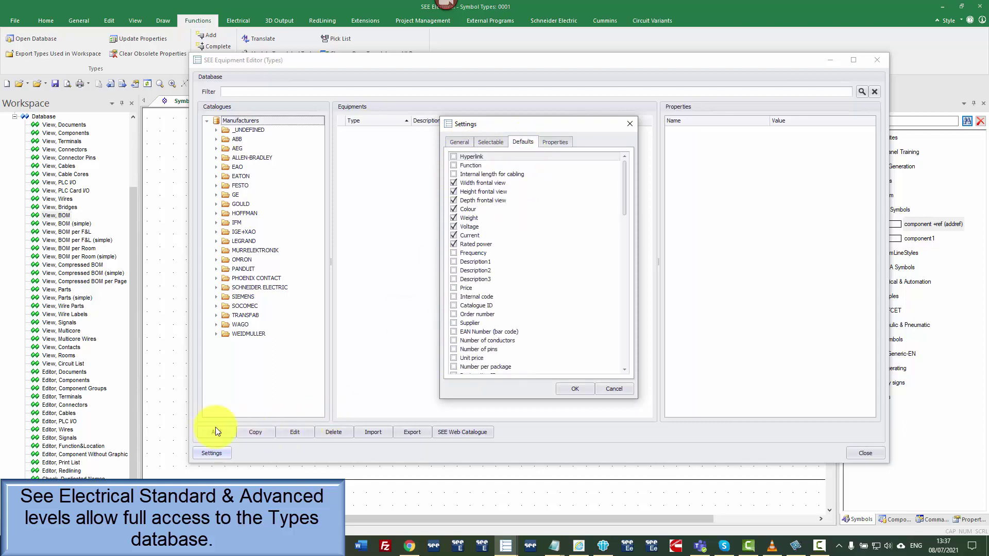
pyautogui.click(564, 142)
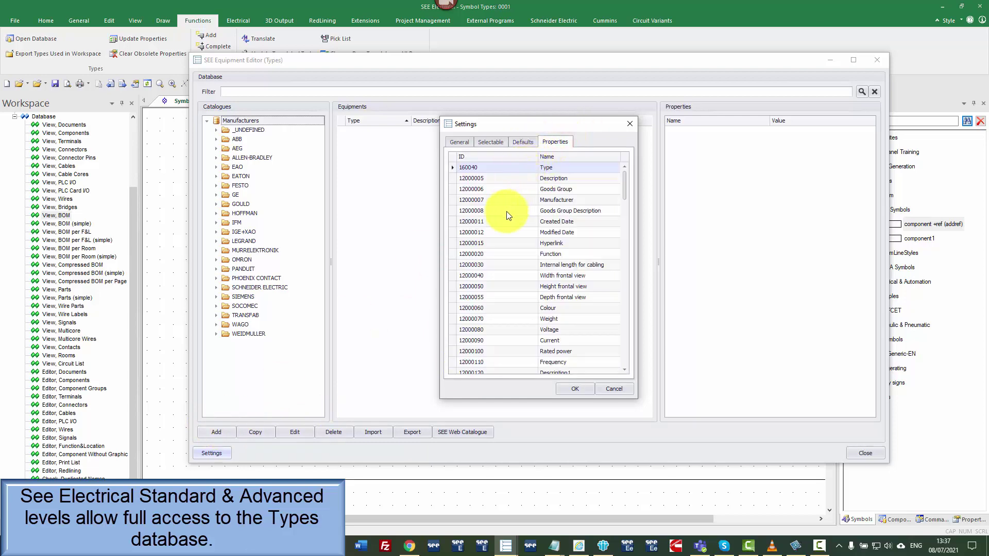
pyautogui.moveTo(624, 178); pyautogui.dragTo(631, 358)
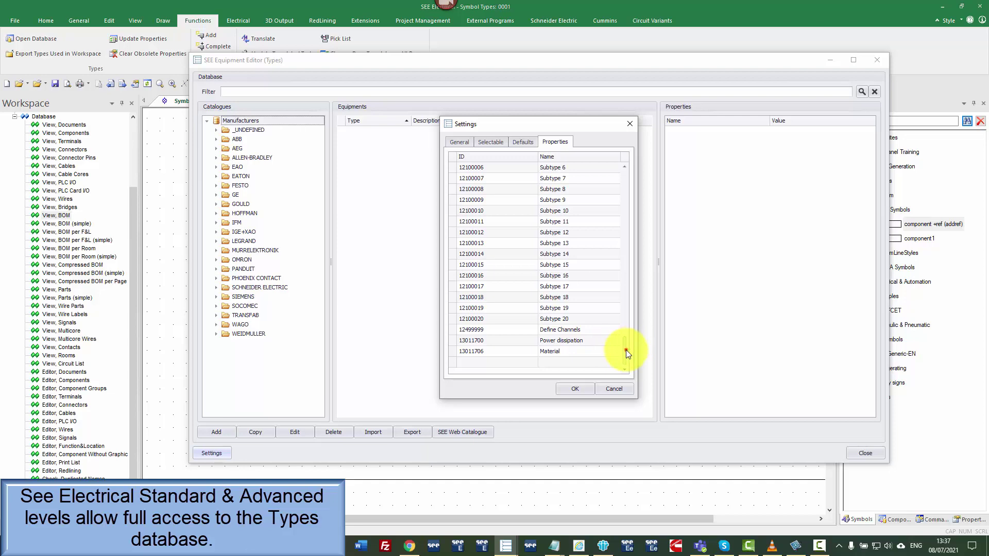
pyautogui.moveTo(626, 350); pyautogui.dragTo(635, 167)
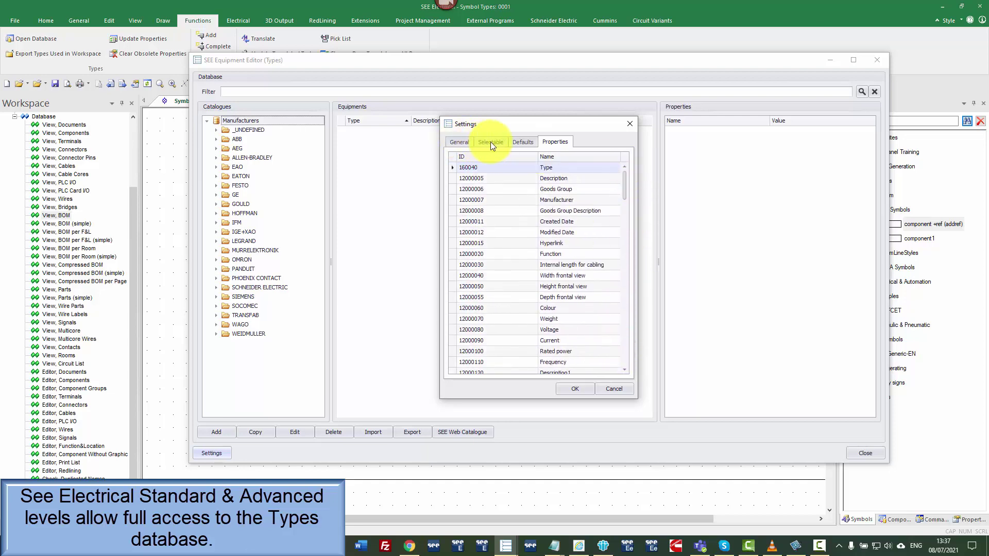
pyautogui.click(521, 141)
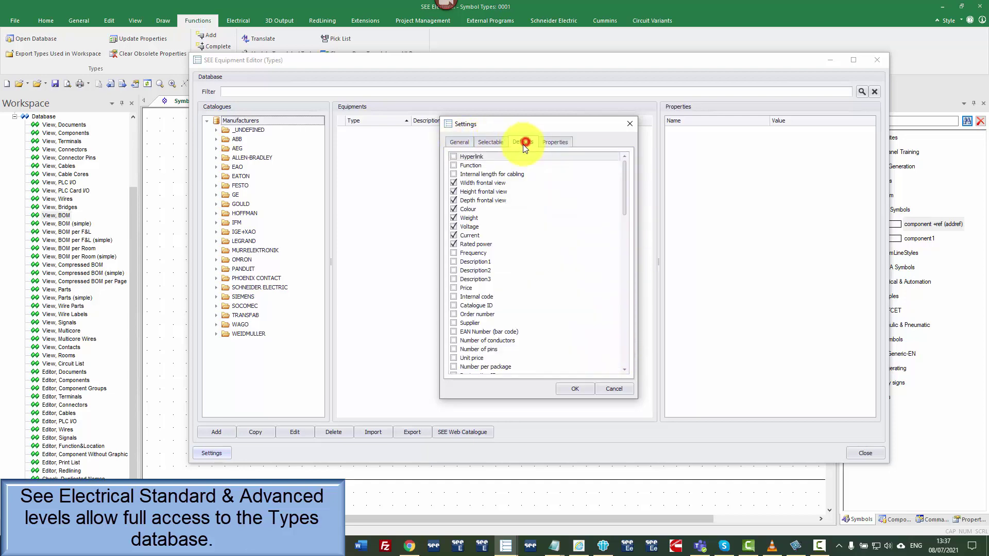
# Tick Hyperlink, Order number and Supplier as default type properties.
pyautogui.click(454, 157)
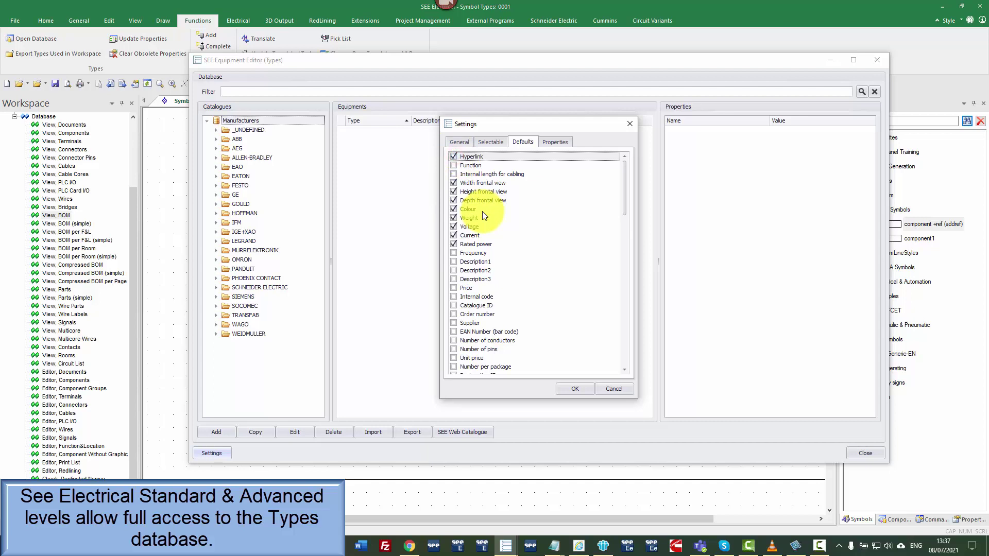
pyautogui.click(453, 312)
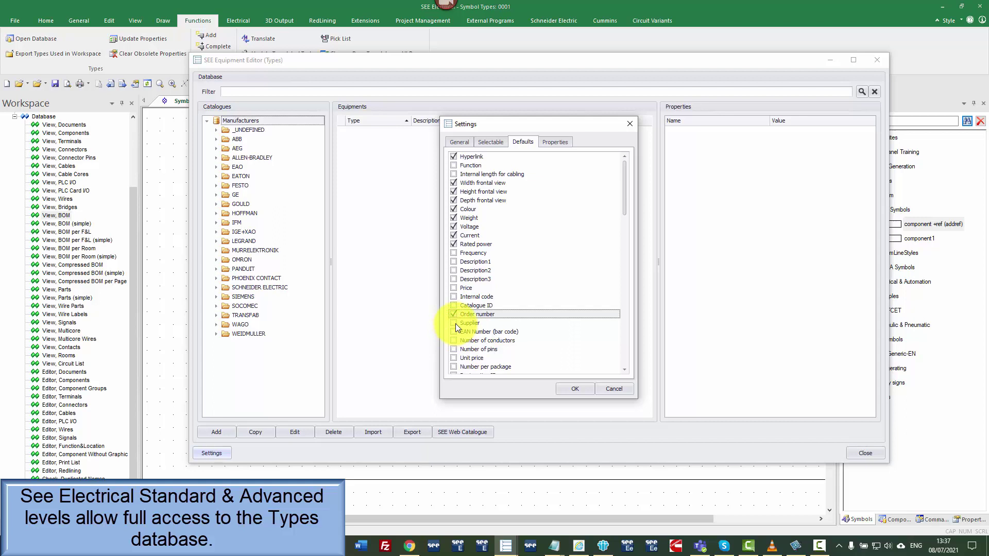
pyautogui.click(454, 323)
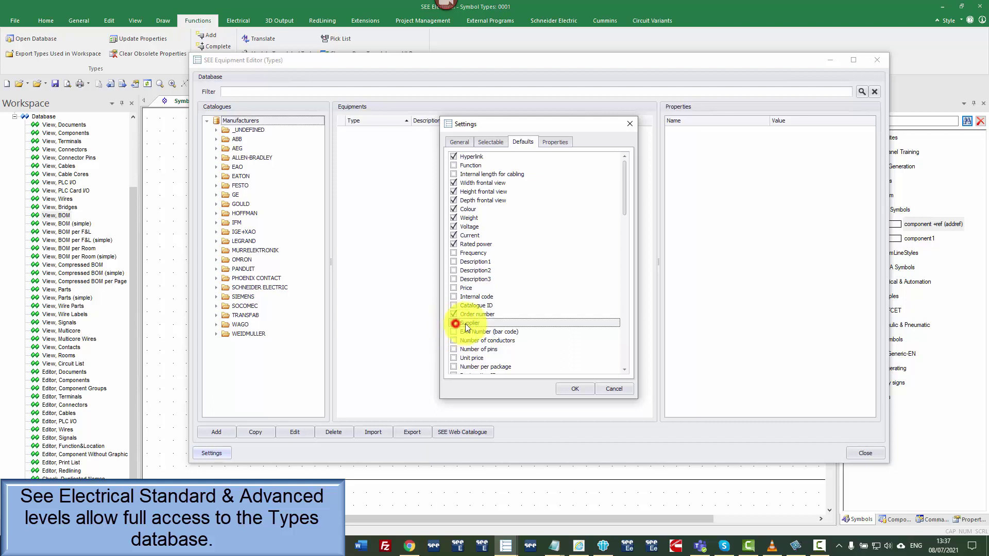
# Confirm the settings and start a new type 750104 described as '24vdc Safety relay'.
pyautogui.click(575, 388)
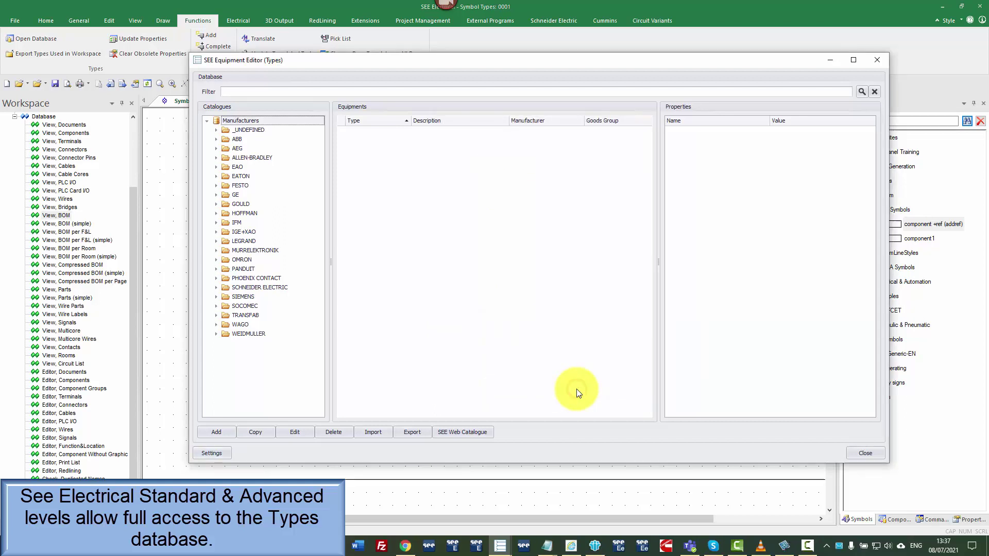
pyautogui.click(217, 432)
pyautogui.click(472, 76)
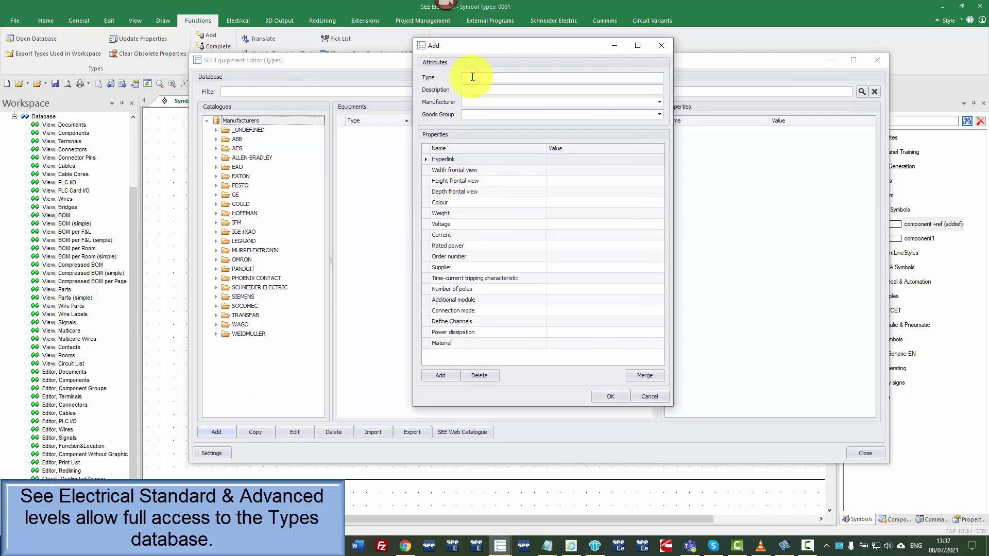
pyautogui.write('750104')
pyautogui.click(508, 89)
pyautogui.write('24vdc Safety relay')
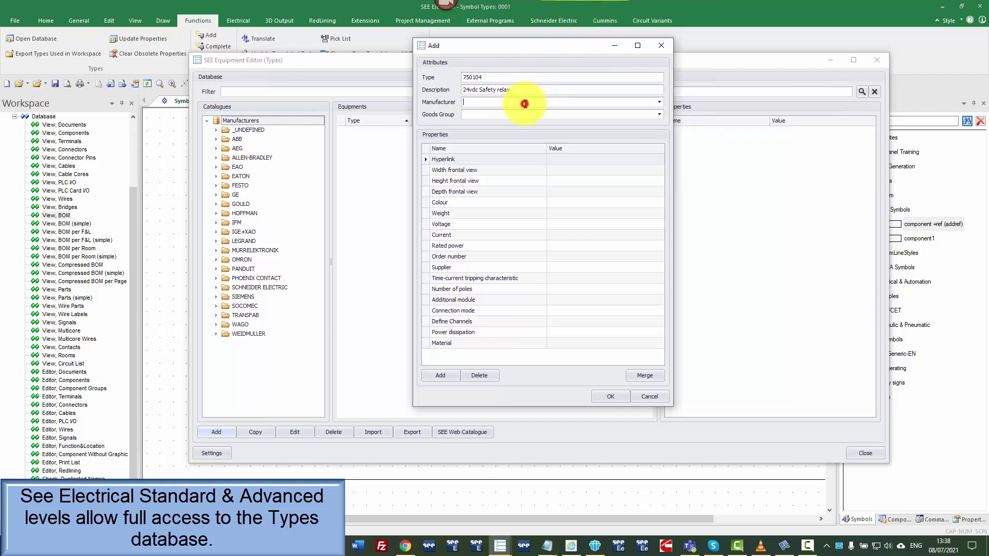
# Set manufacturer Pilz and goods group Safety Relays, review the entries, and save the type.
pyautogui.click(526, 104)
pyautogui.write('P')
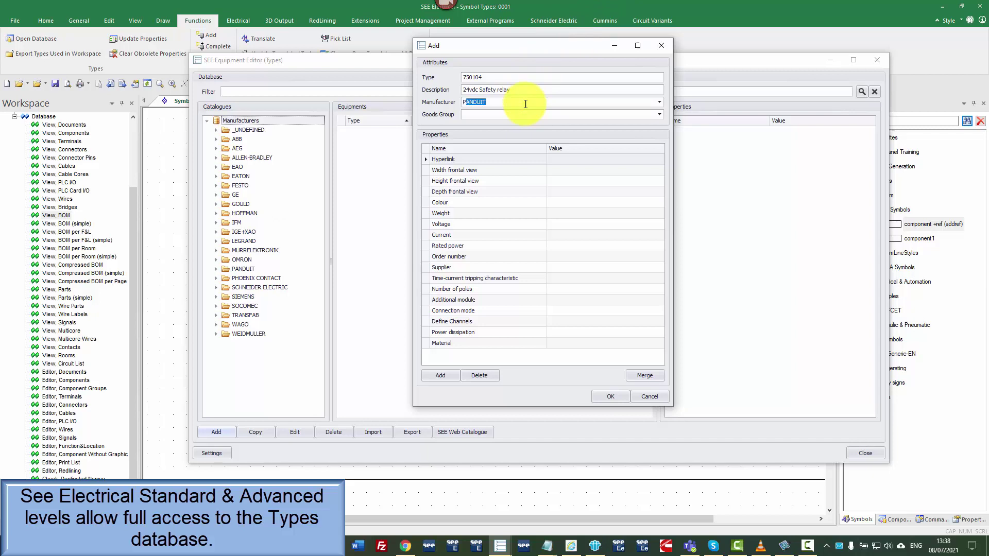
pyautogui.write('ilz')
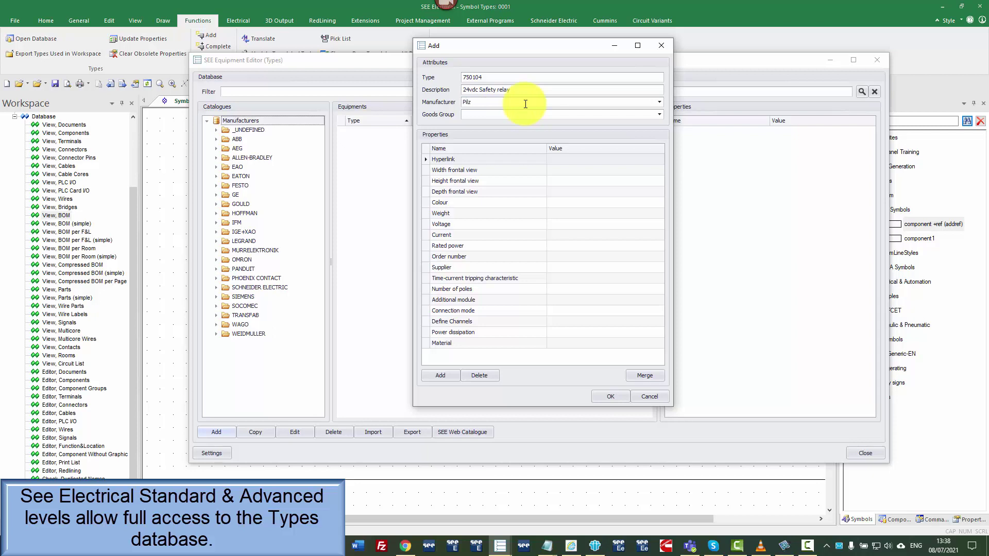
pyautogui.click(519, 113)
pyautogui.write('Safety Relays')
pyautogui.click(510, 114)
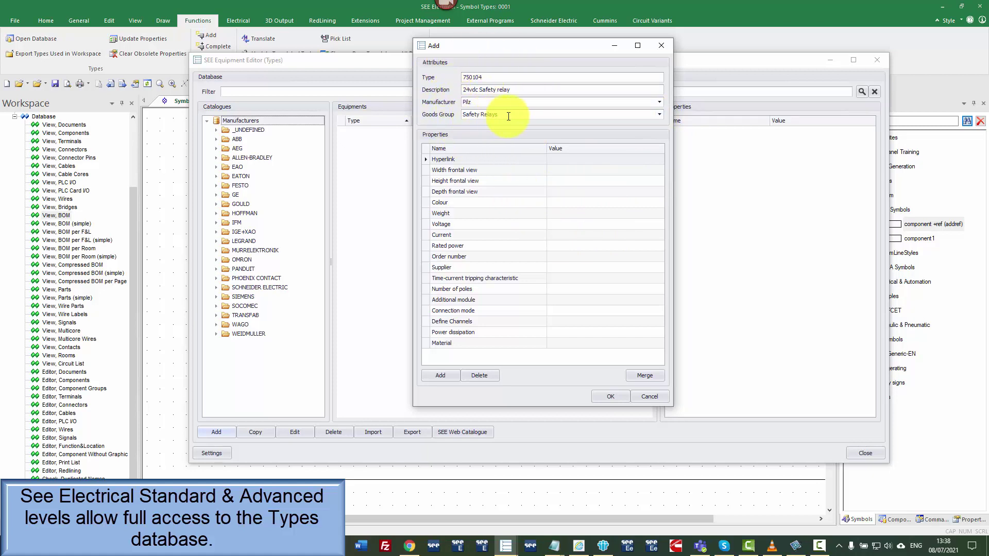
pyautogui.doubleClick(494, 76)
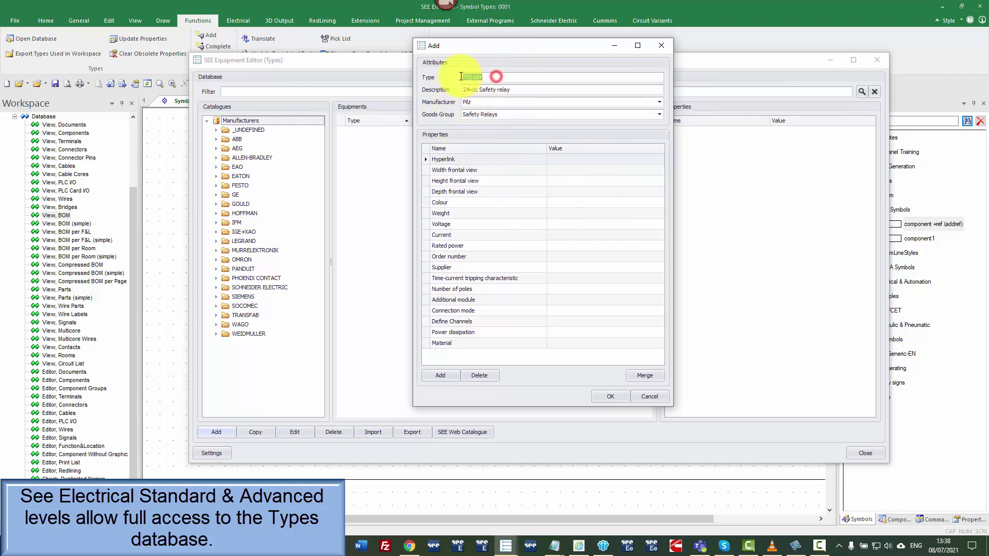
pyautogui.doubleClick(517, 90)
pyautogui.click(517, 90)
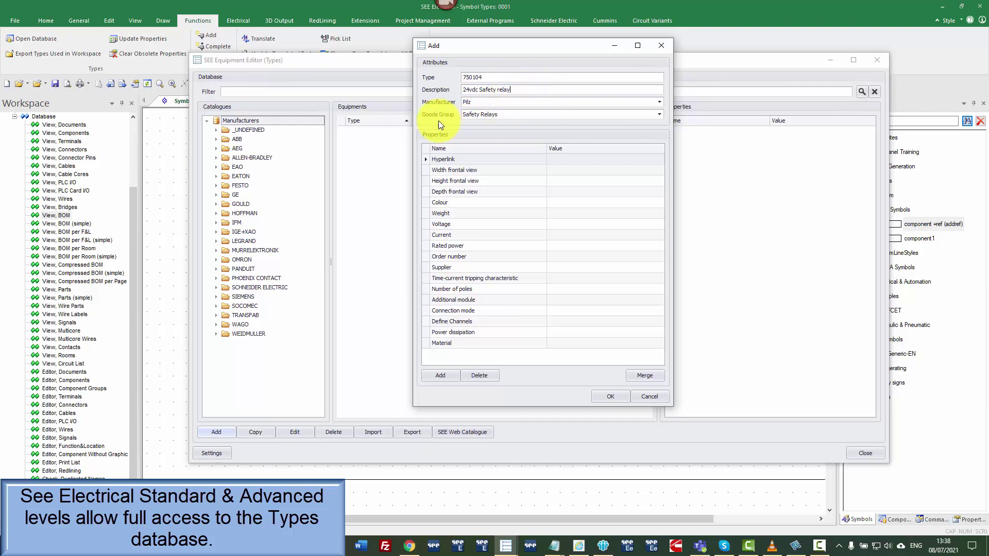
pyautogui.click(611, 397)
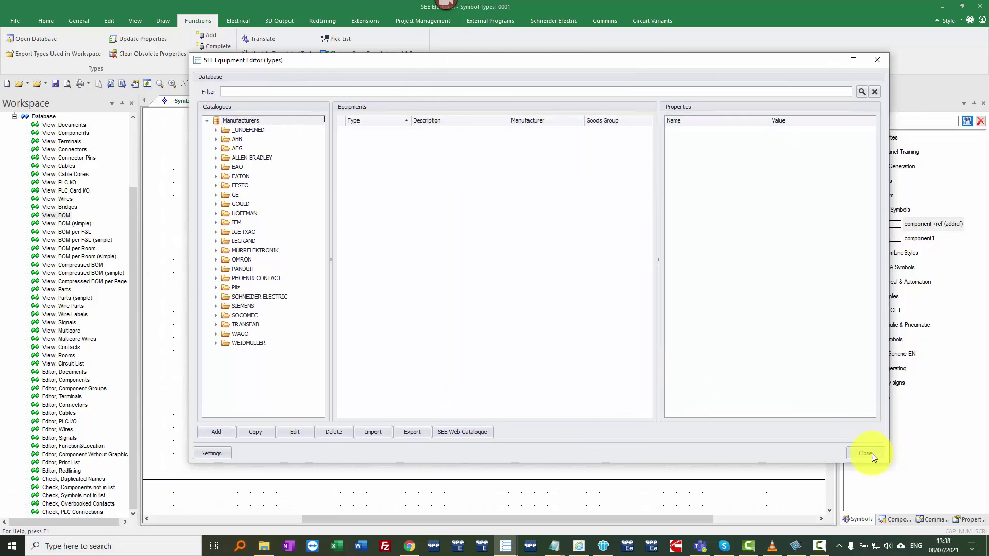
# Close the types database, update type definitions, and verify K1 carries type 750104 before returning to page 0001.
pyautogui.click(867, 453)
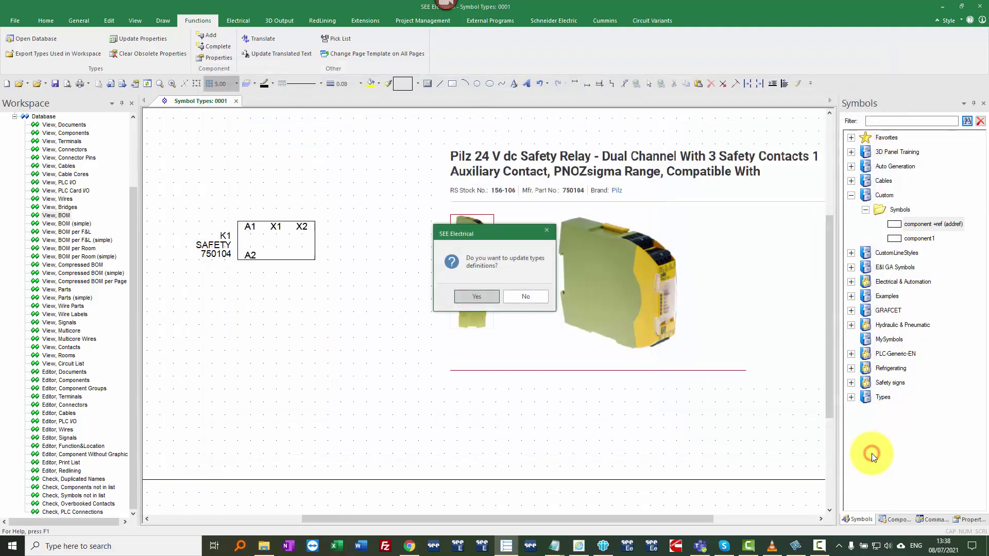
pyautogui.click(483, 295)
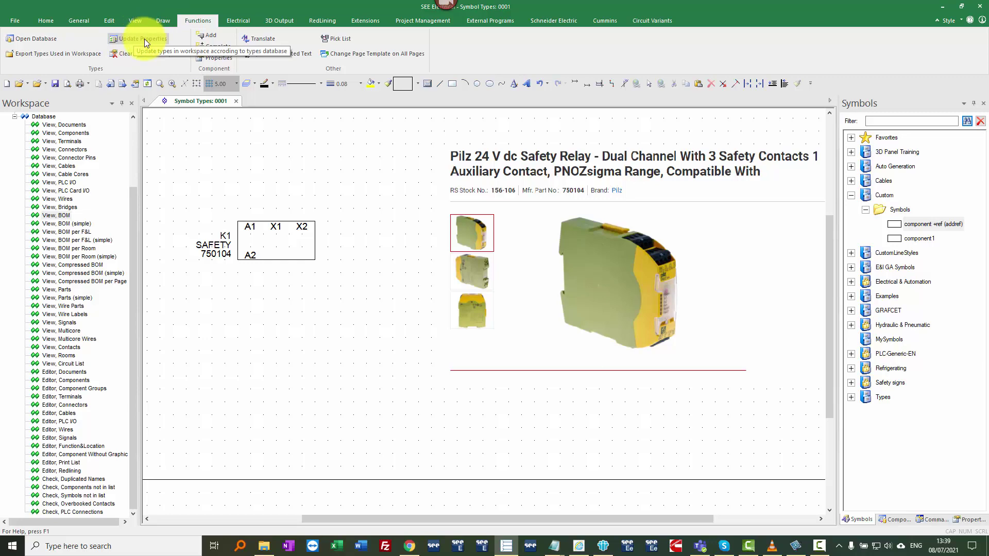
pyautogui.doubleClick(284, 225)
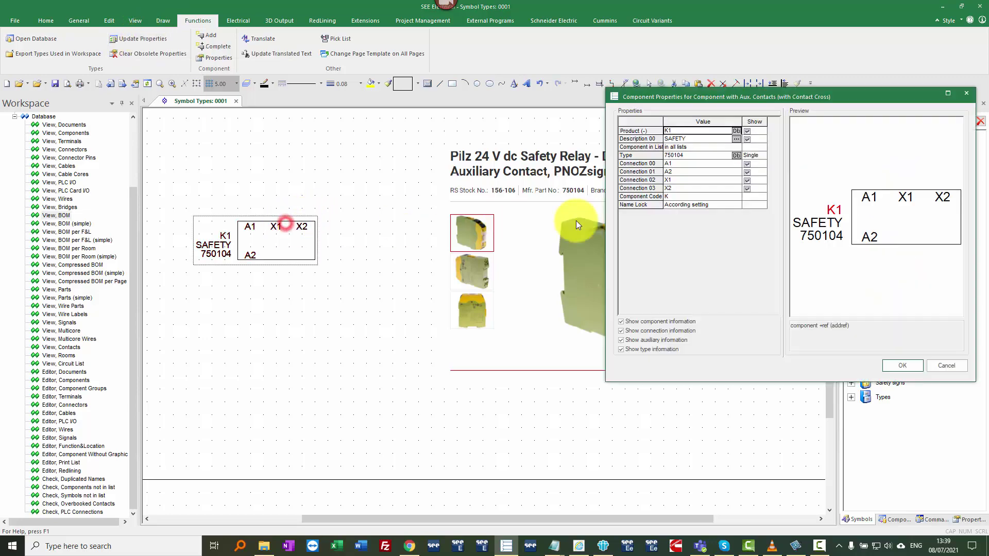
pyautogui.click(907, 365)
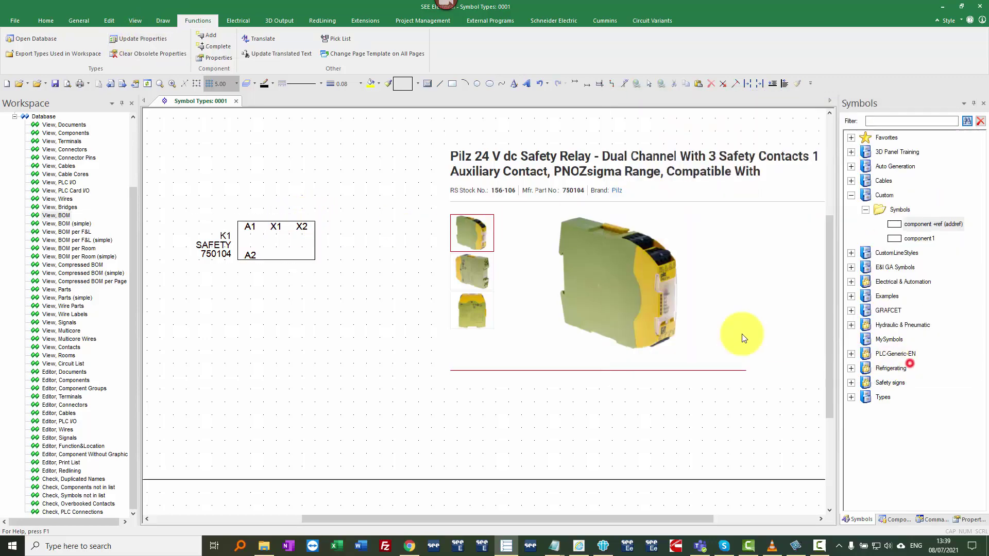
pyautogui.doubleClick(51, 215)
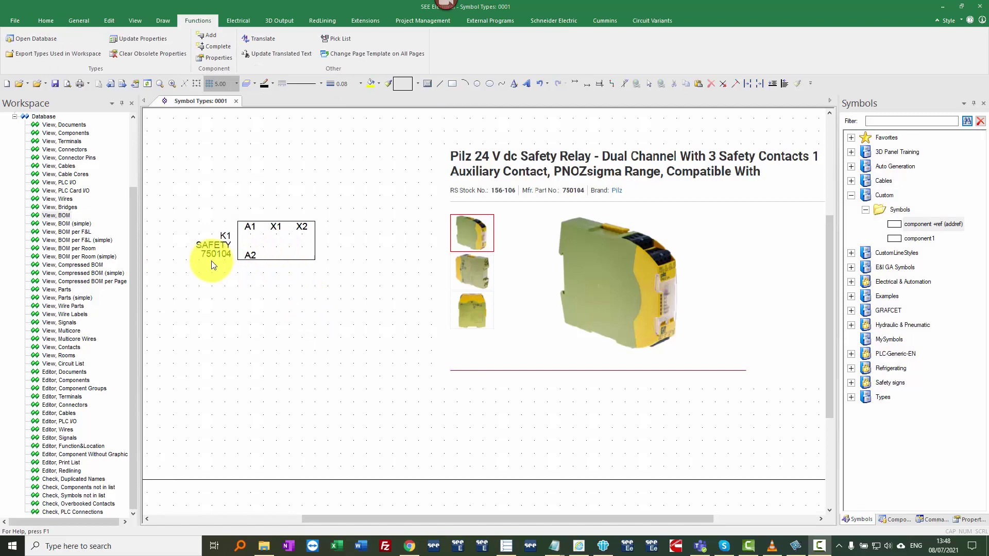
# Create a '?' text linked to the Voltage attribute under the K1 relay.
pyautogui.scroll(-3, 219, 263)
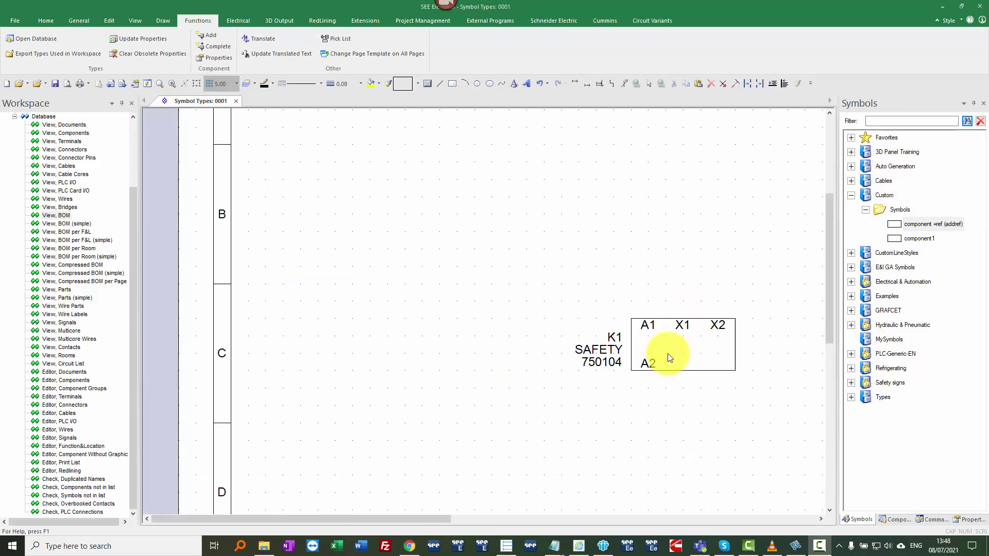
pyautogui.scroll(5, 427, 293)
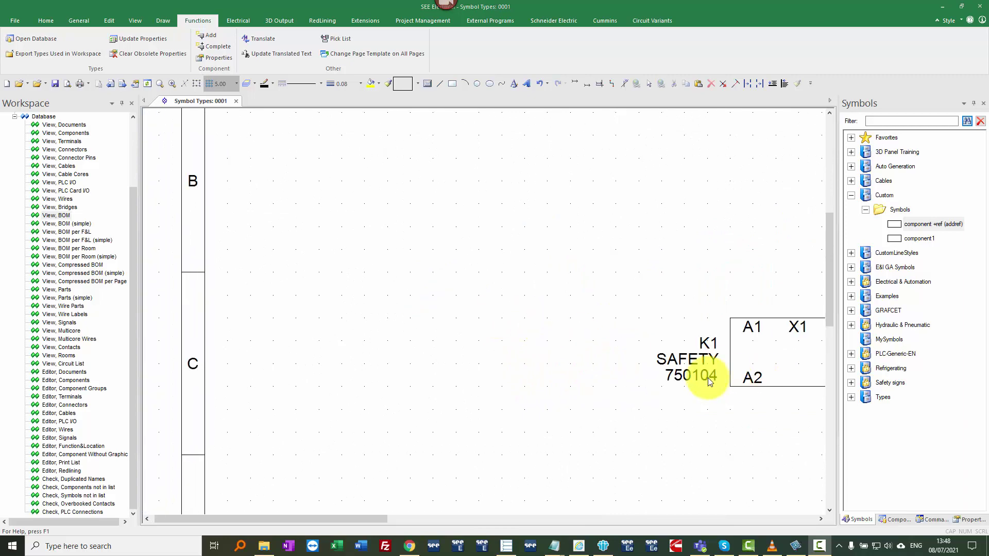
pyautogui.moveTo(703, 374); pyautogui.dragTo(305, 227, button='middle')
pyautogui.hotkey('ctrl', 't')
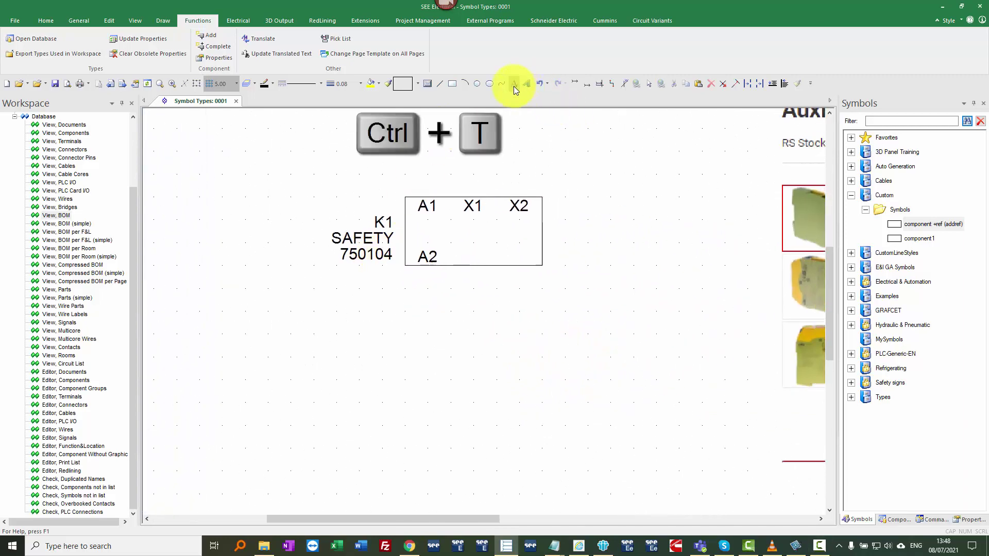
pyautogui.click(514, 86)
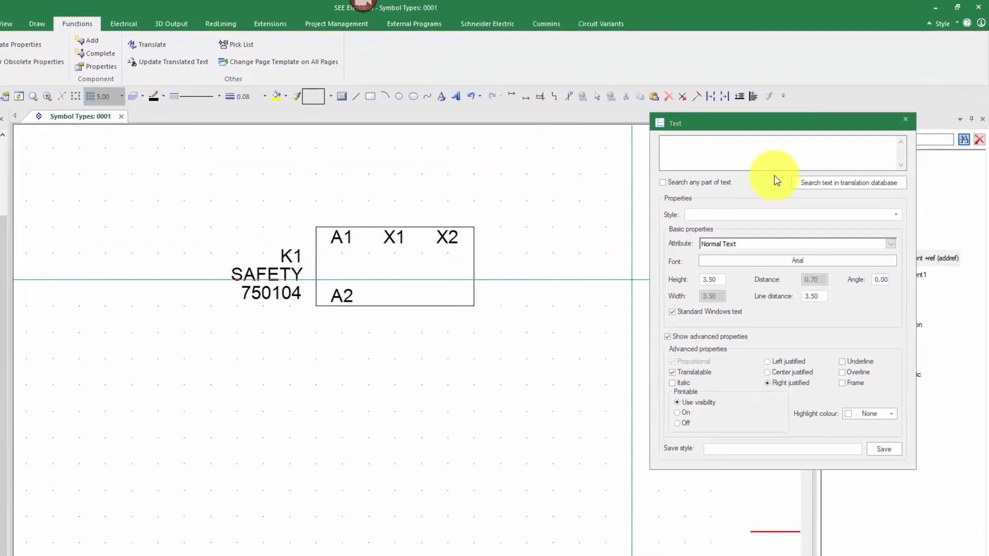
pyautogui.click(749, 185)
pyautogui.write('?')
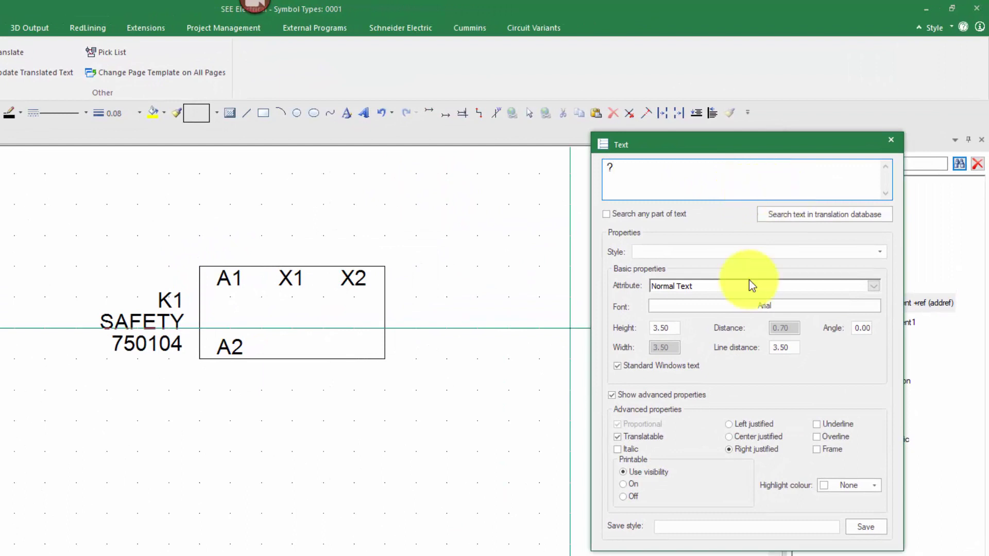
pyautogui.click(751, 285)
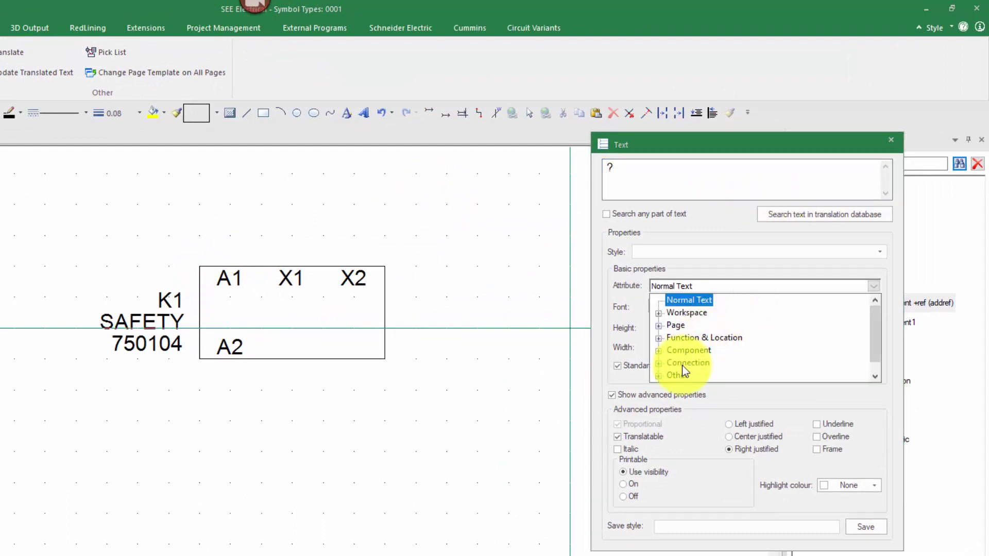
pyautogui.scroll(-1, 685, 370)
pyautogui.click(658, 375)
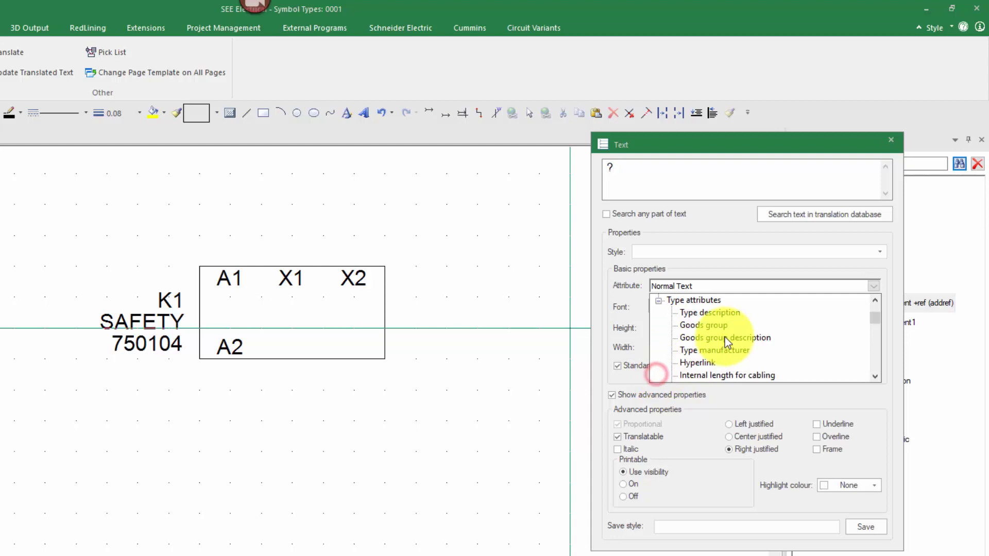
pyautogui.scroll(-6, 725, 337)
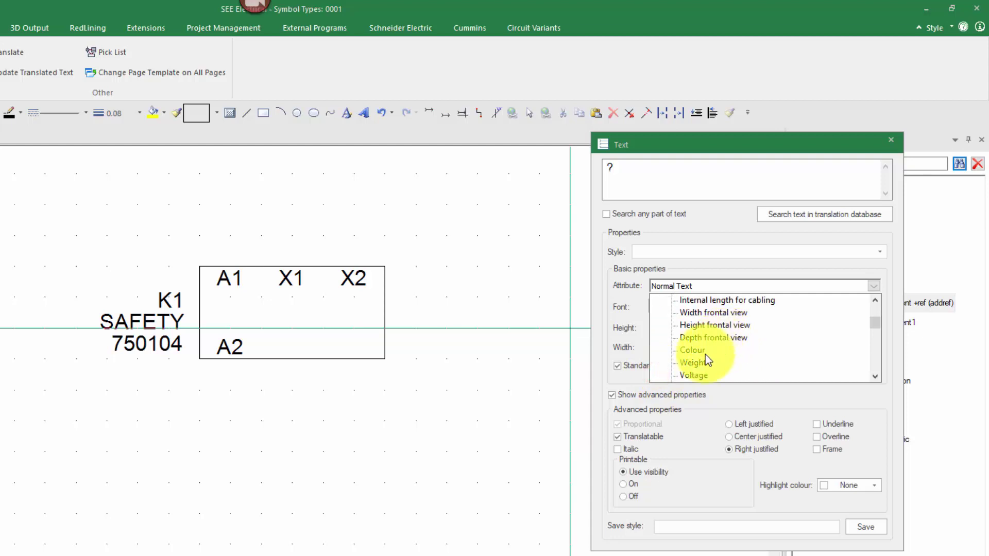
pyautogui.click(701, 375)
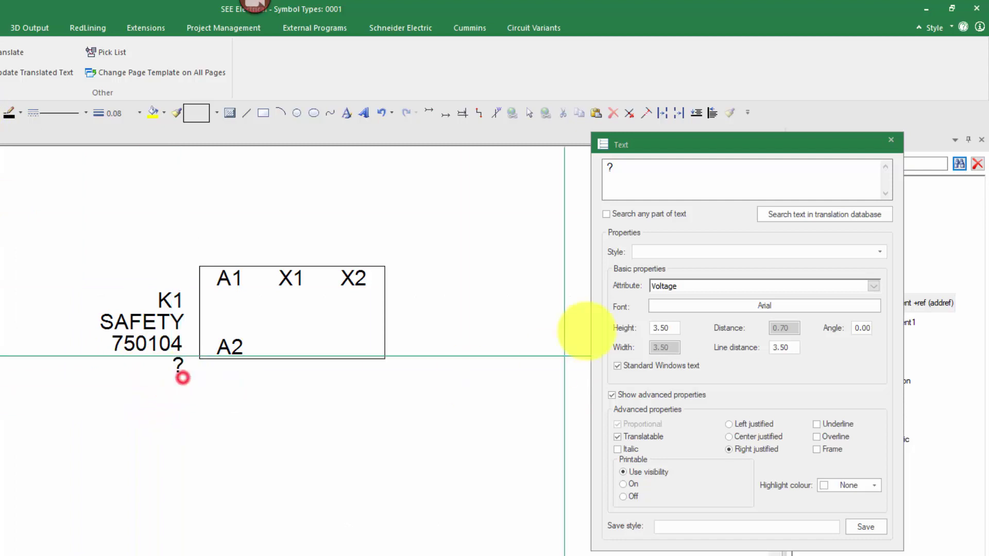
# Link a second '?' text to the Series attribute and place it below Voltage.
pyautogui.click(724, 284)
pyautogui.scroll(-5, 715, 369)
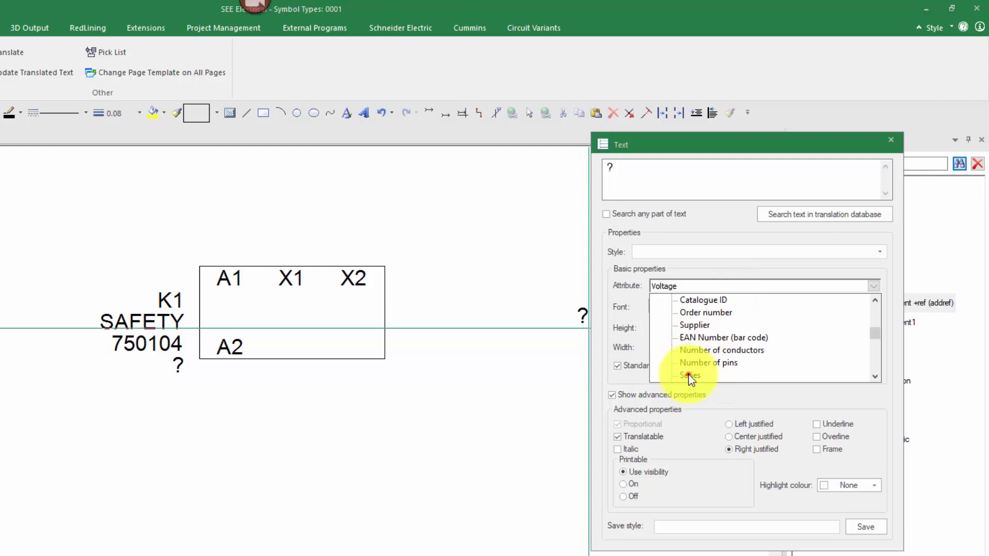
pyautogui.click(685, 375)
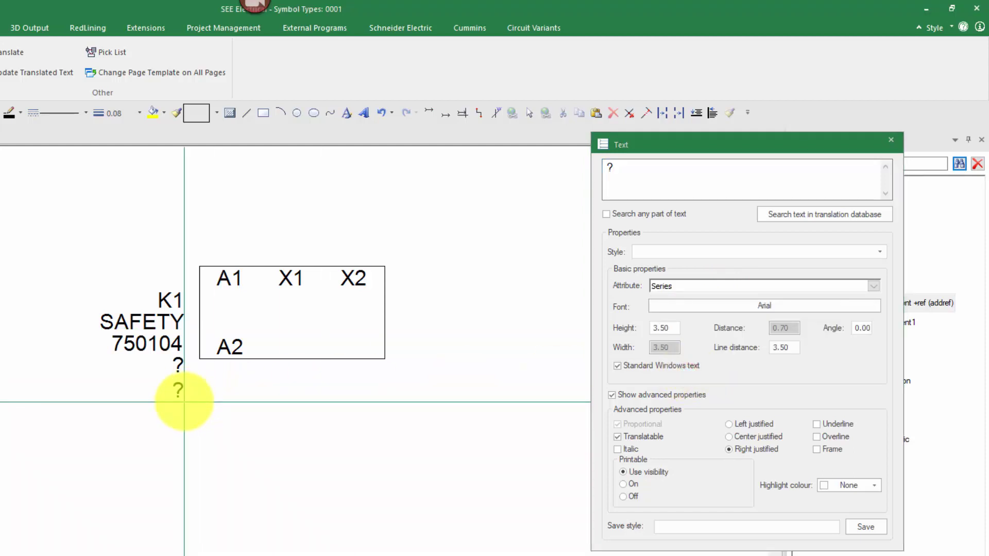
pyautogui.click(184, 402)
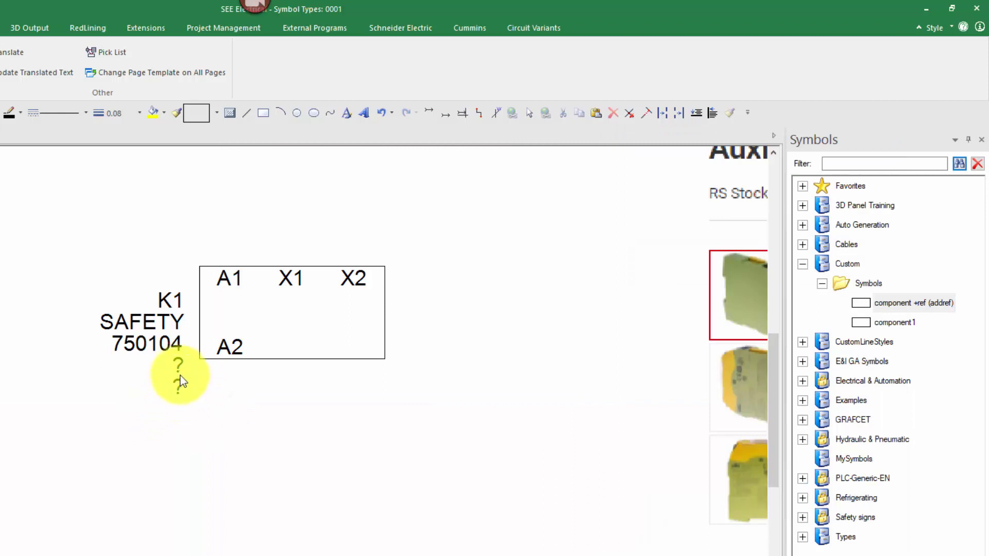
# Deselect the new attribute texts and set the grid size to 5.00.
pyautogui.click(190, 397)
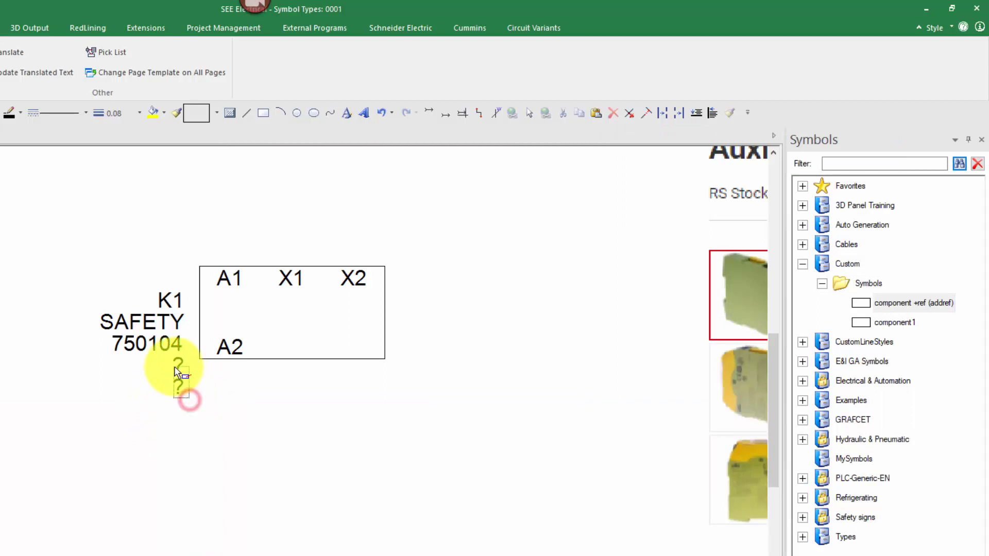
pyautogui.rightClick(242, 396)
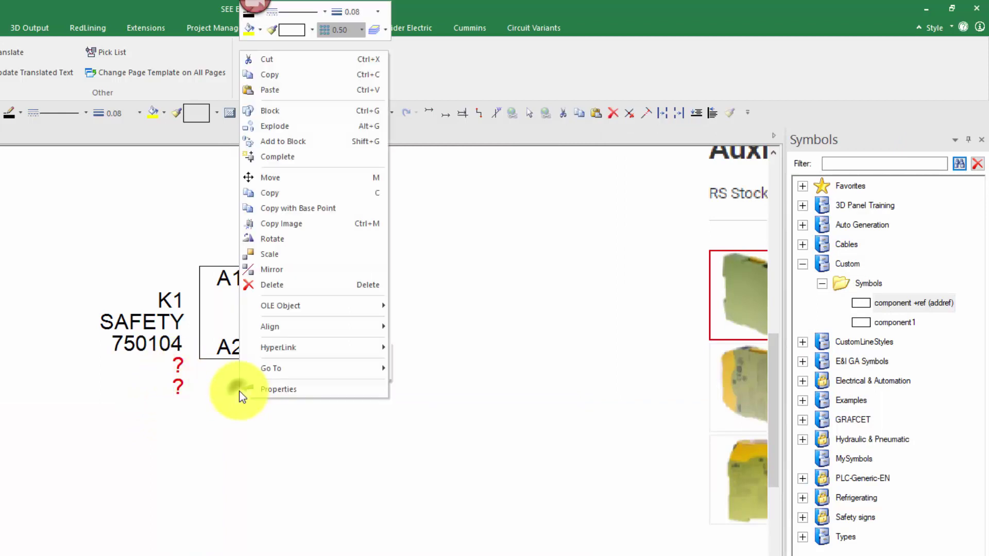
pyautogui.click(285, 148)
pyautogui.click(253, 263)
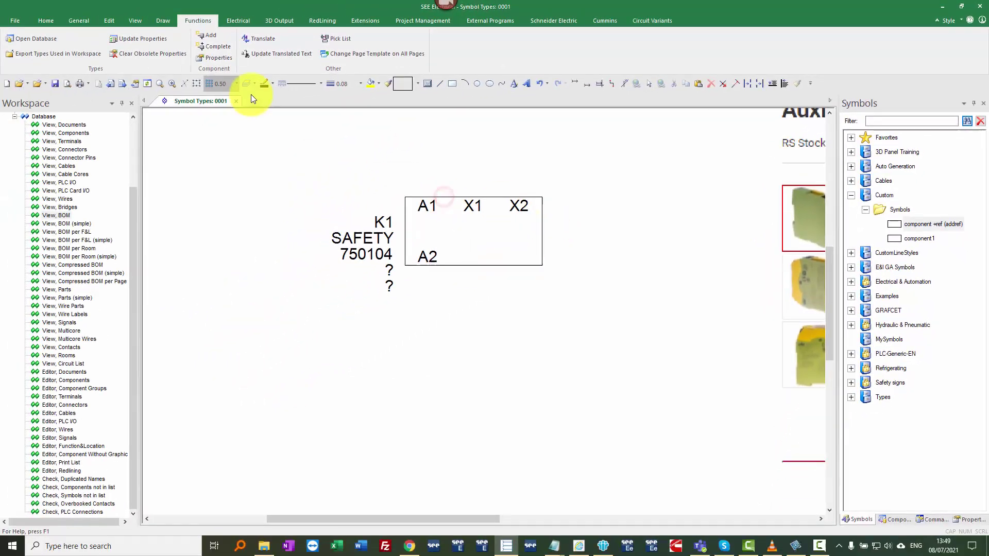
pyautogui.click(237, 84)
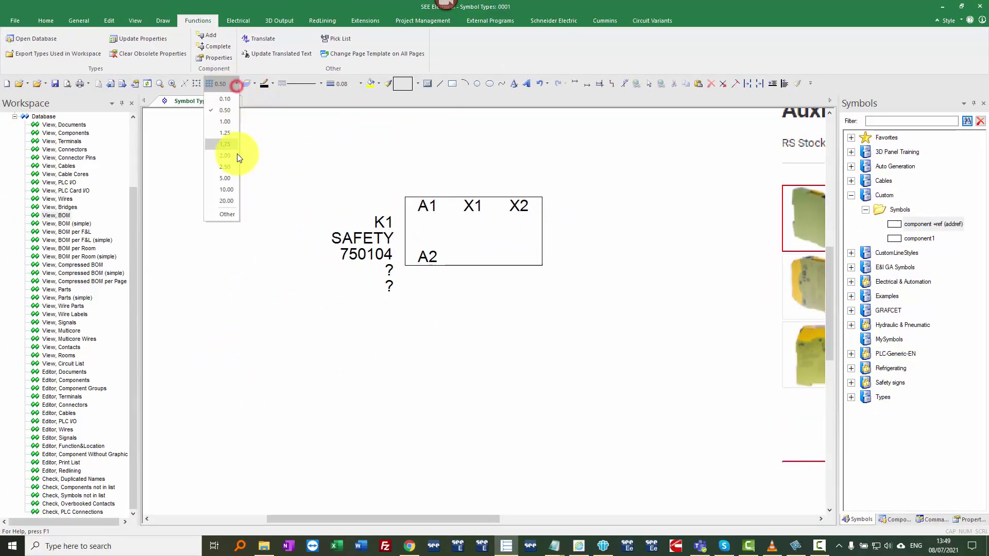
pyautogui.click(226, 179)
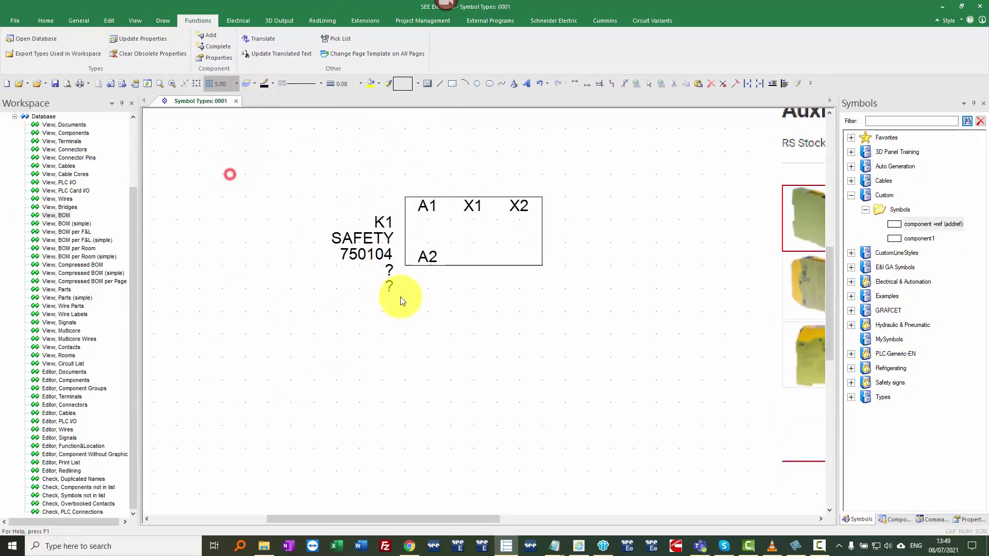
# Reopen K1's Component Properties and bring up the Open Database options for type 750104.
pyautogui.doubleClick(443, 267)
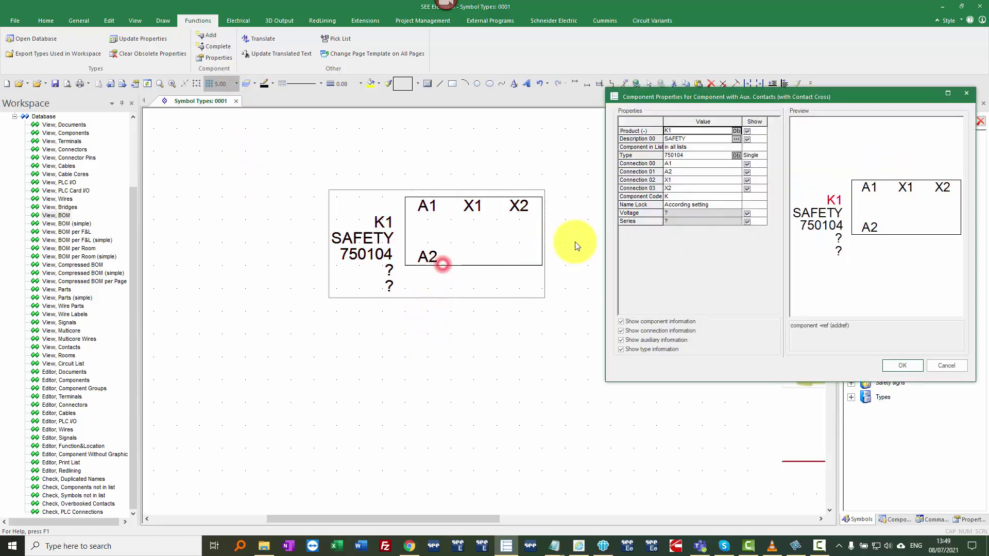
pyautogui.click(896, 365)
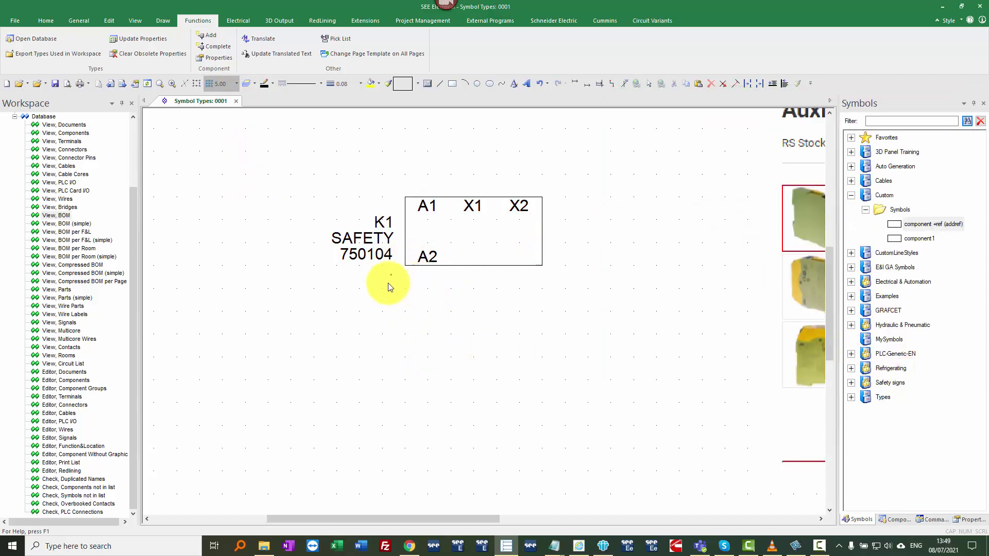
pyautogui.doubleClick(403, 220)
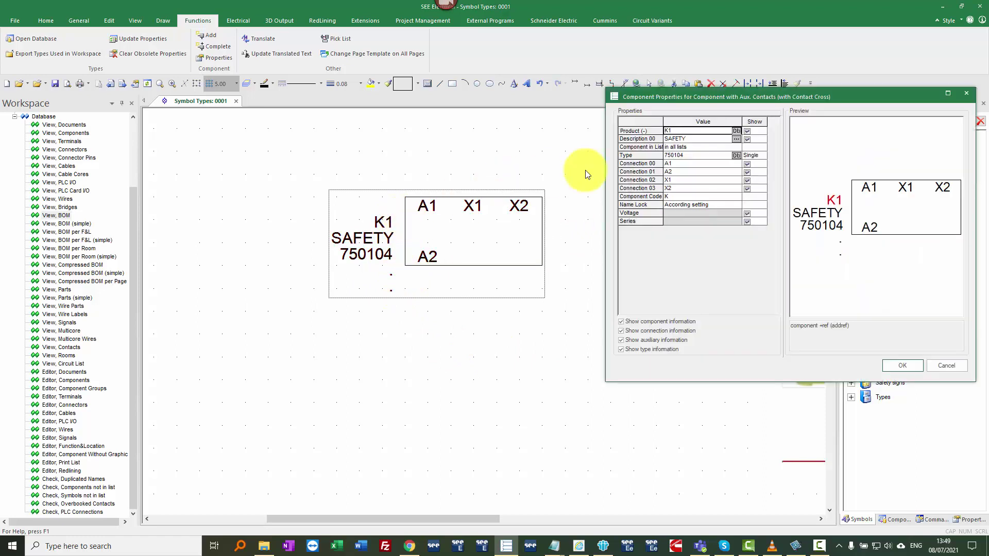
pyautogui.rightClick(672, 156)
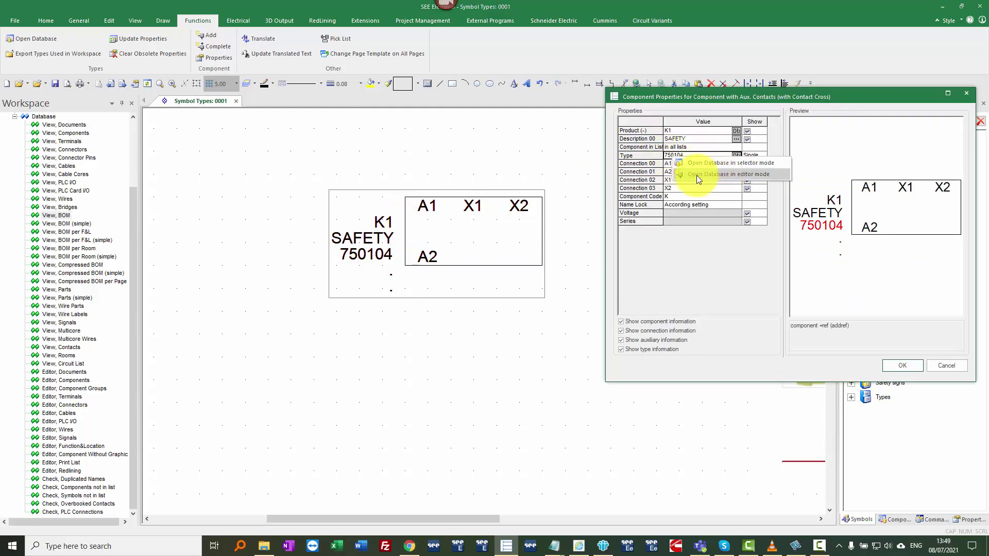
# Edit database type 750104: Voltage 24VDC and a new Series property PNOZ S4, then save.
pyautogui.click(725, 174)
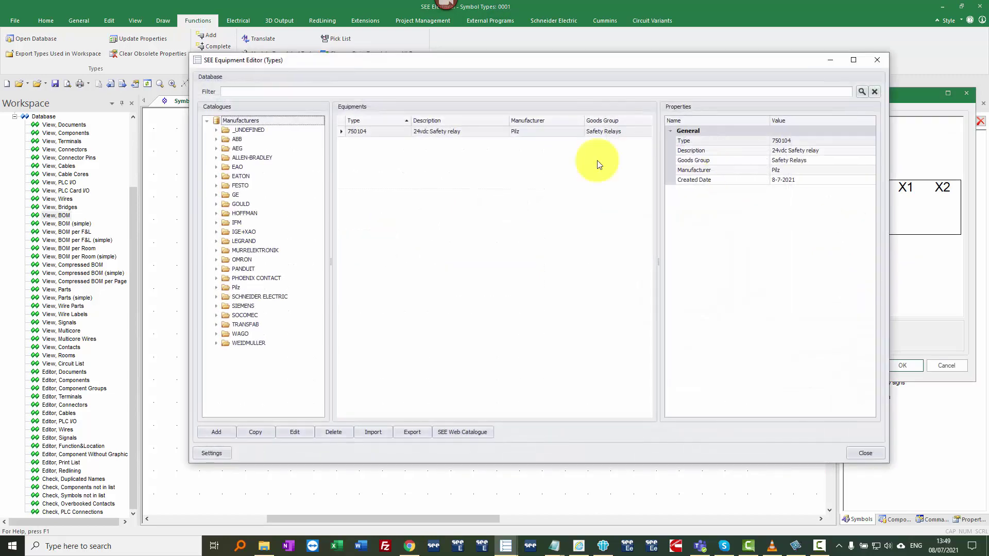
pyautogui.doubleClick(451, 133)
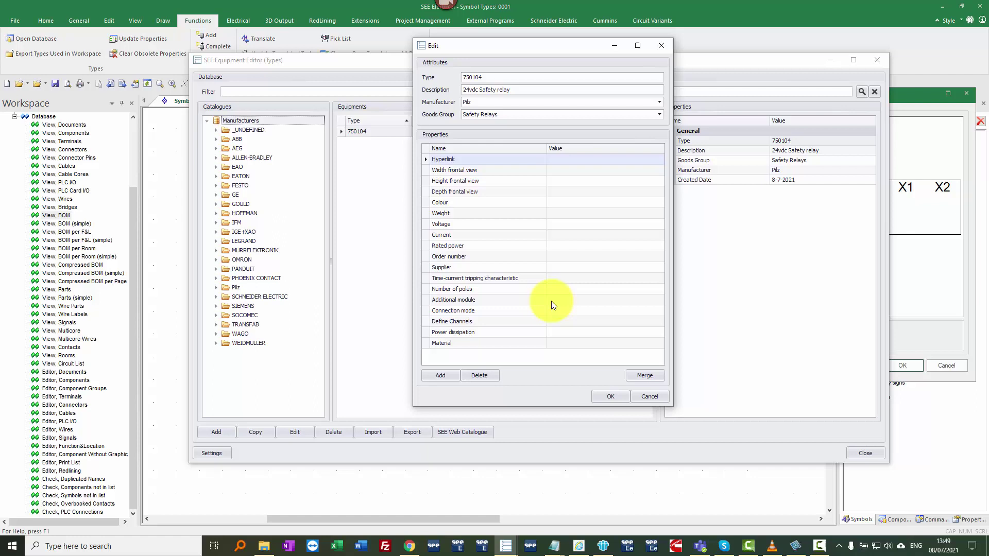
pyautogui.click(550, 225)
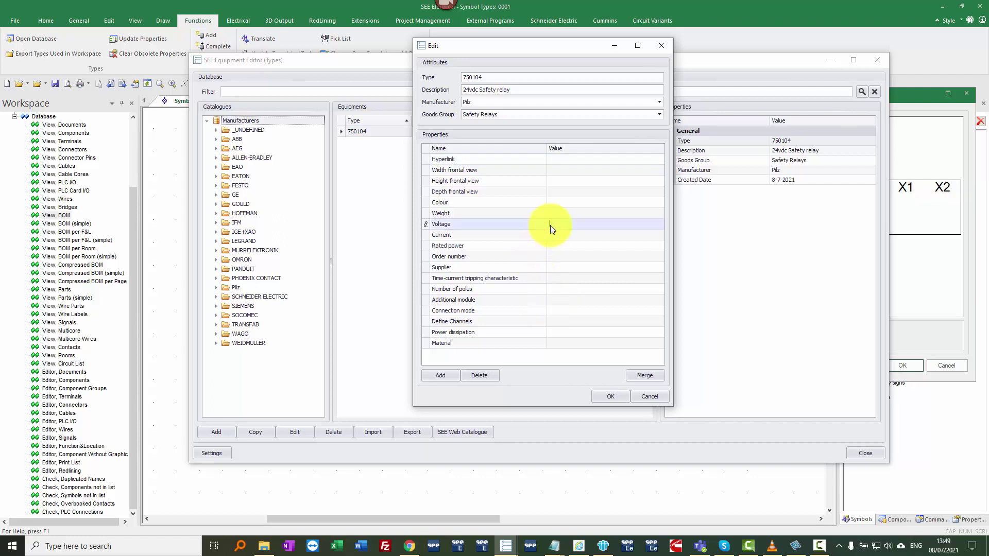
pyautogui.write('24VDC')
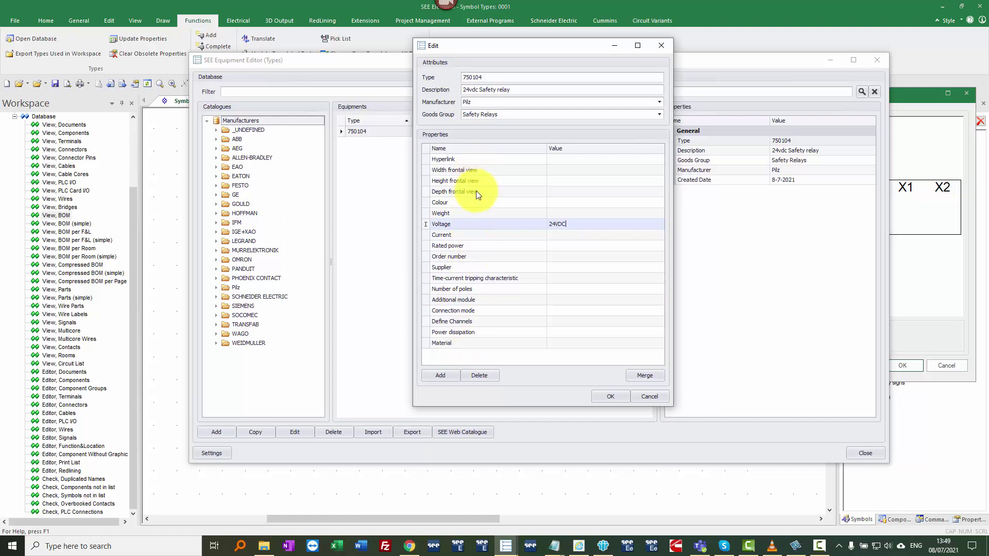
pyautogui.click(443, 375)
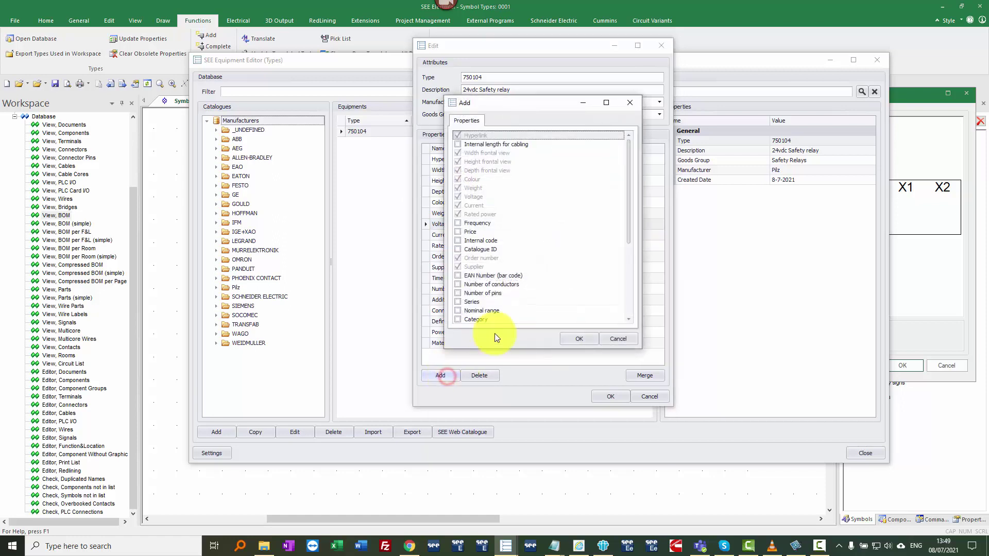
pyautogui.click(459, 305)
pyautogui.click(567, 338)
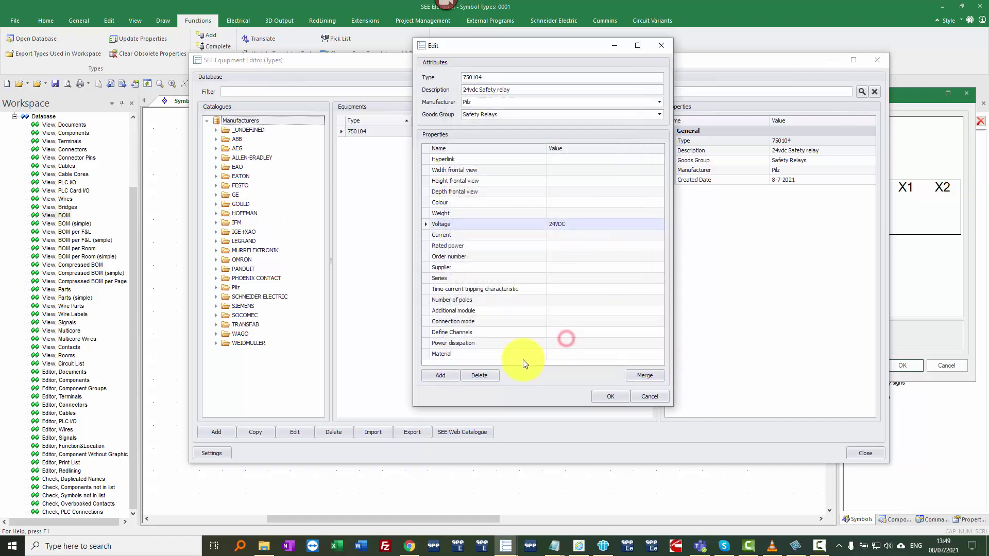
pyautogui.click(553, 278)
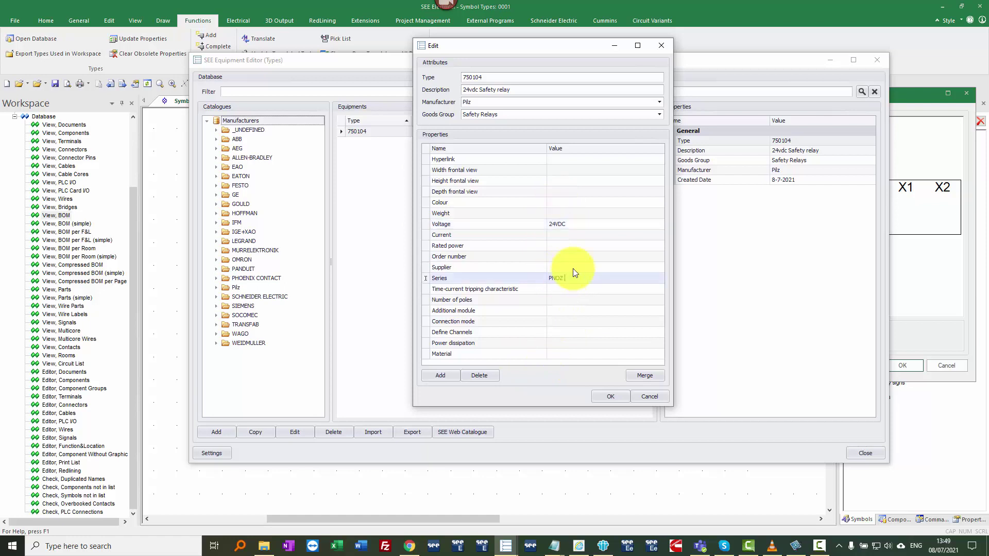
pyautogui.click(610, 396)
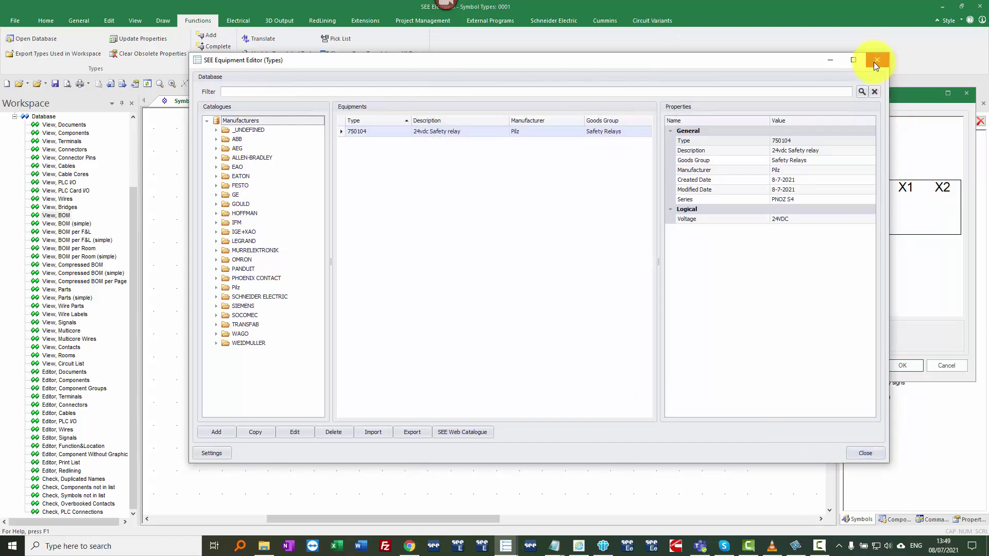
# Close the database, accept the type-definition update, and confirm K1 shows 24VDC and PNOZ S4.
pyautogui.click(867, 452)
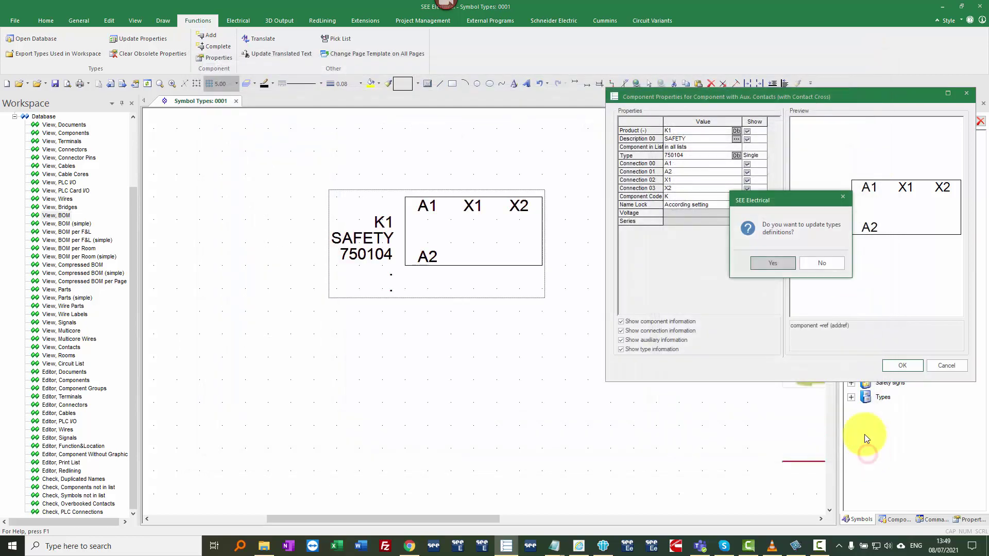
pyautogui.click(784, 265)
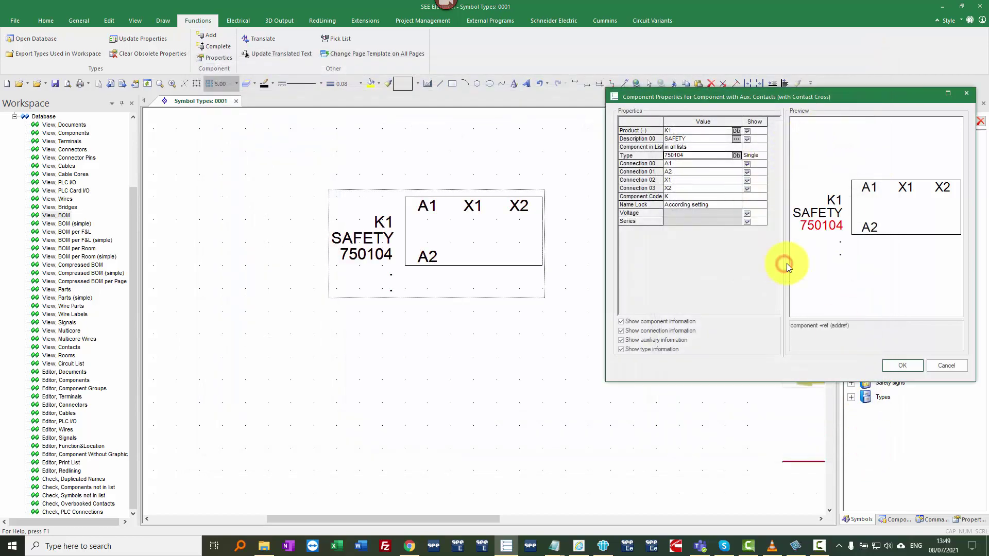
pyautogui.click(897, 365)
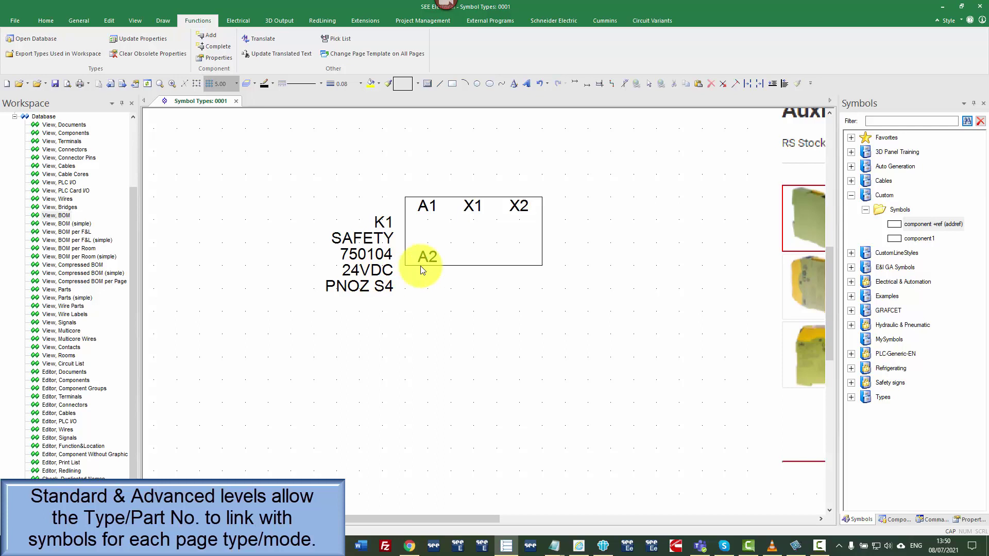
# Inspect the K1 relay's component properties and type 750104, then cancel without changes.
pyautogui.doubleClick(429, 199)
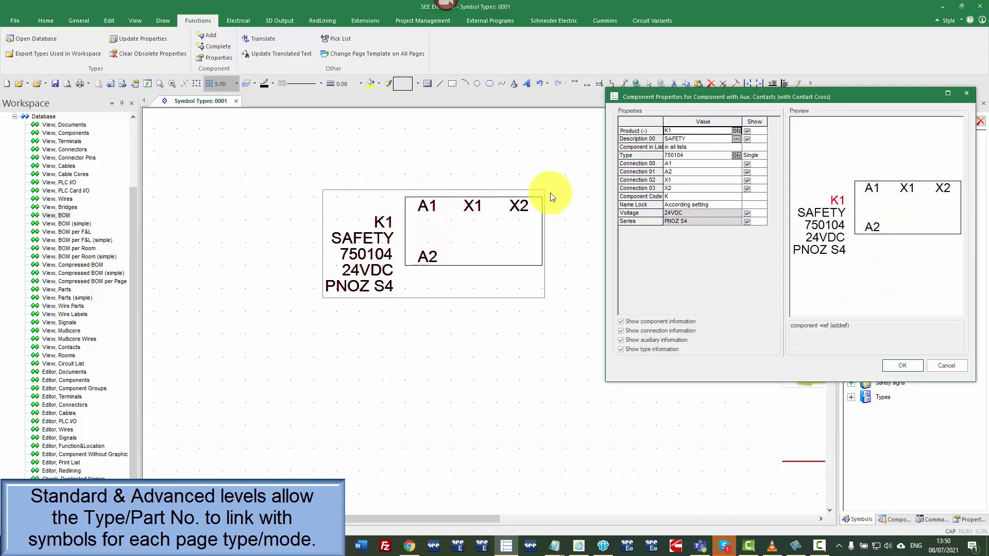
pyautogui.rightClick(676, 156)
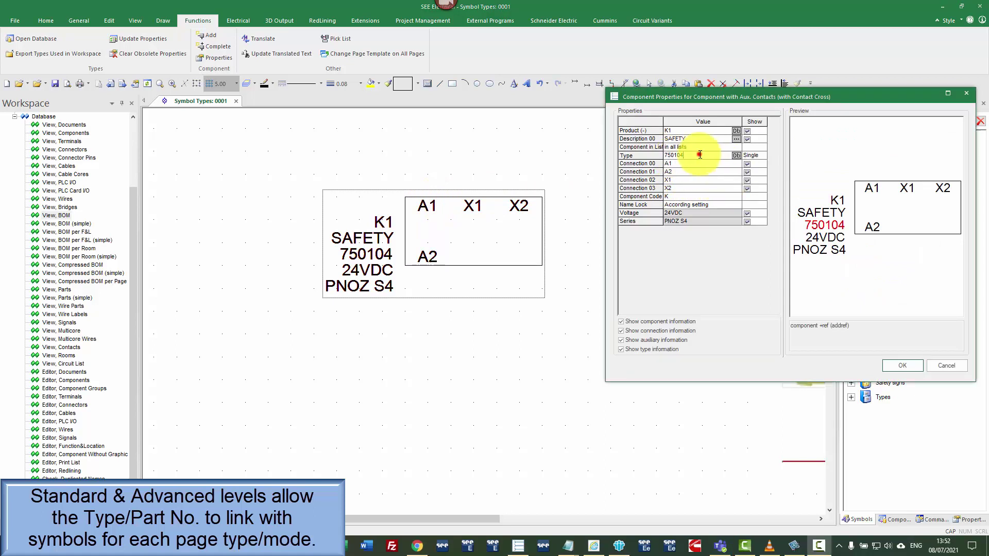
pyautogui.doubleClick(678, 155)
pyautogui.hotkey('ctrl', 'c')
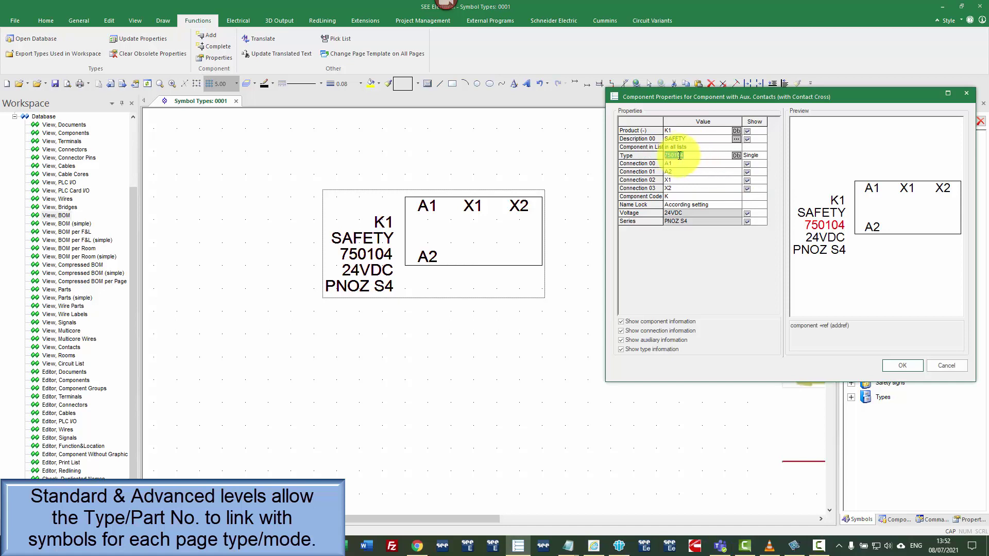
pyautogui.click(945, 366)
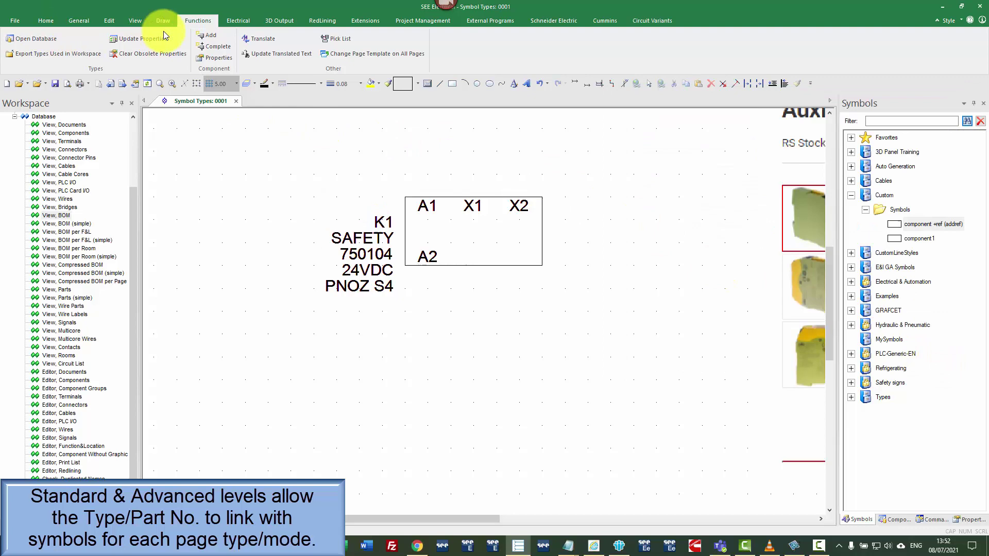
# Open type 750104 from the filtered equipment database and start editing Define Channels.
pyautogui.click(46, 38)
pyautogui.click(301, 91)
pyautogui.hotkey('ctrl', 'v')
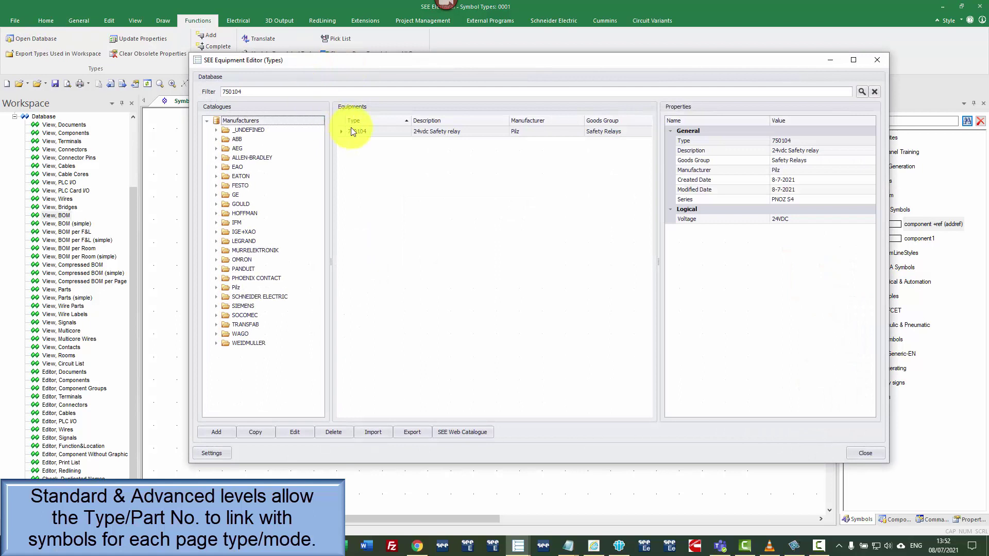
pyautogui.doubleClick(368, 131)
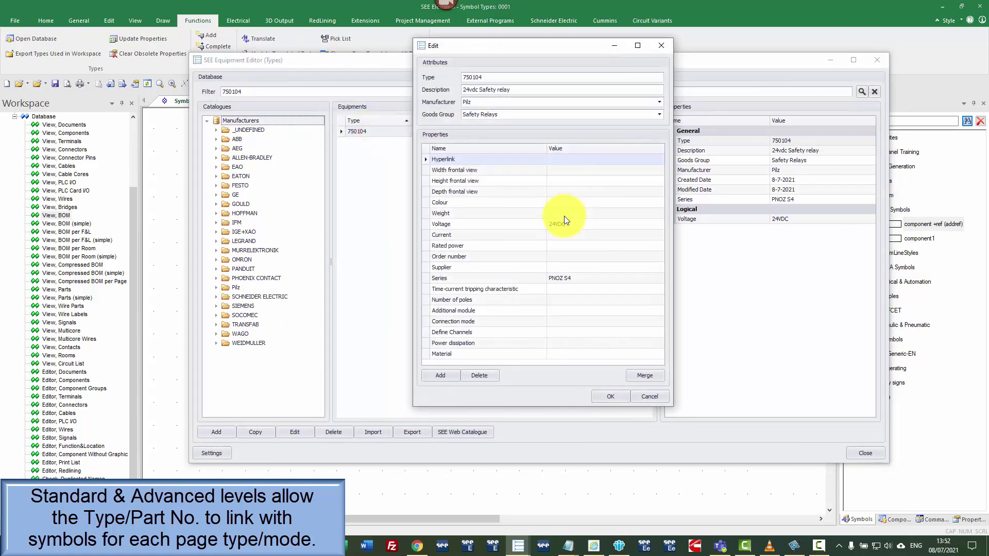
pyautogui.moveTo(520, 48); pyautogui.dragTo(507, 39)
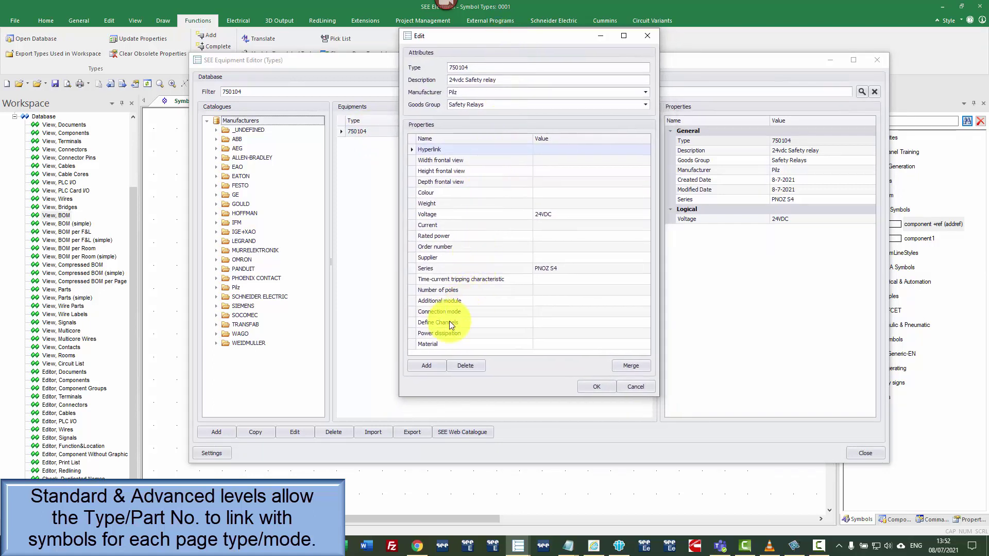
pyautogui.click(550, 324)
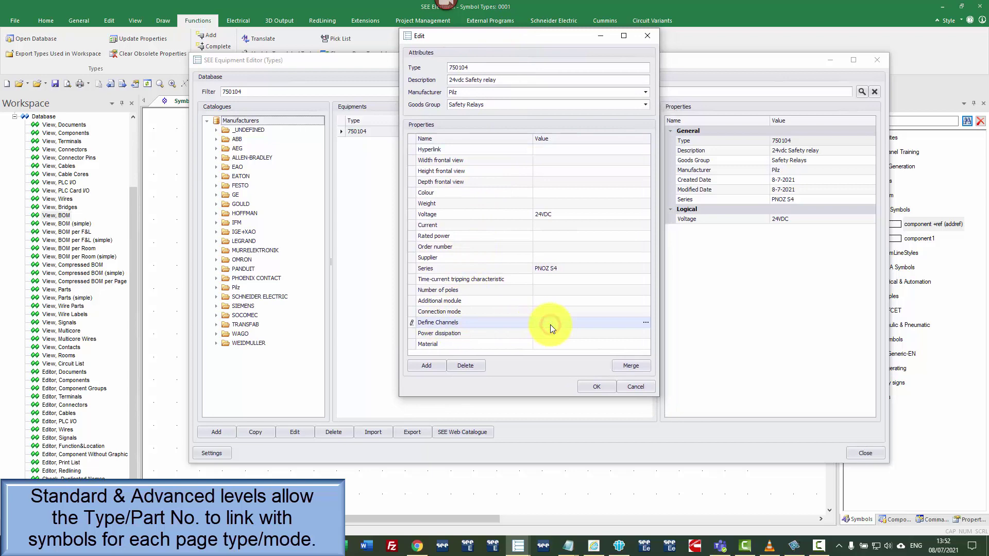
# Assign Custom\Symbols 'component +ref (addref)' to 750104's first channel, accepting the mismatch warning.
pyautogui.click(646, 322)
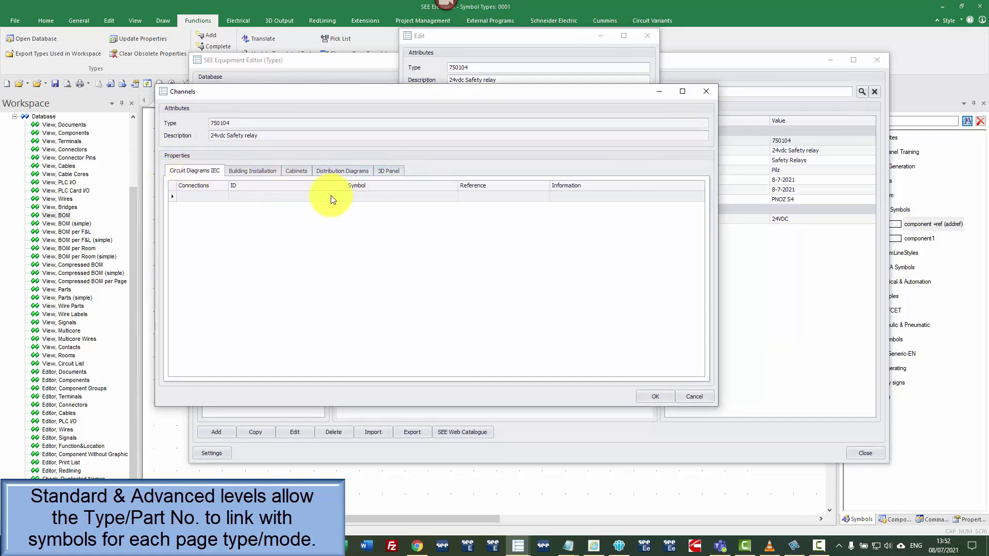
pyautogui.click(364, 197)
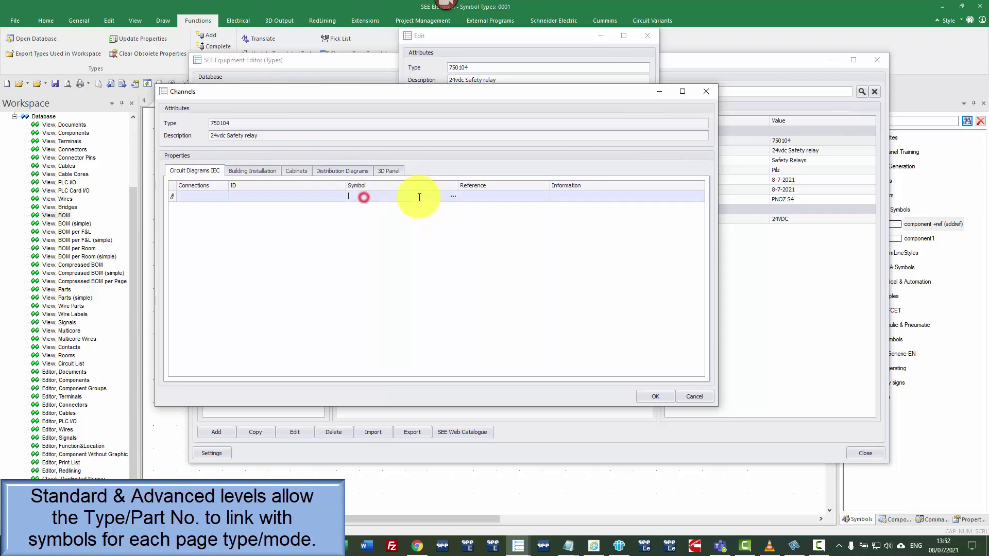
pyautogui.click(453, 196)
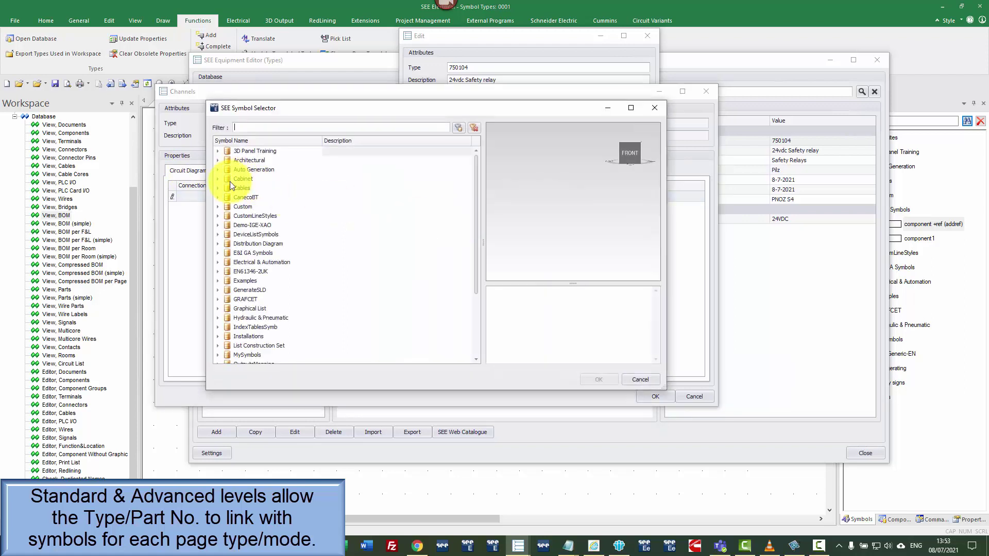
pyautogui.click(217, 206)
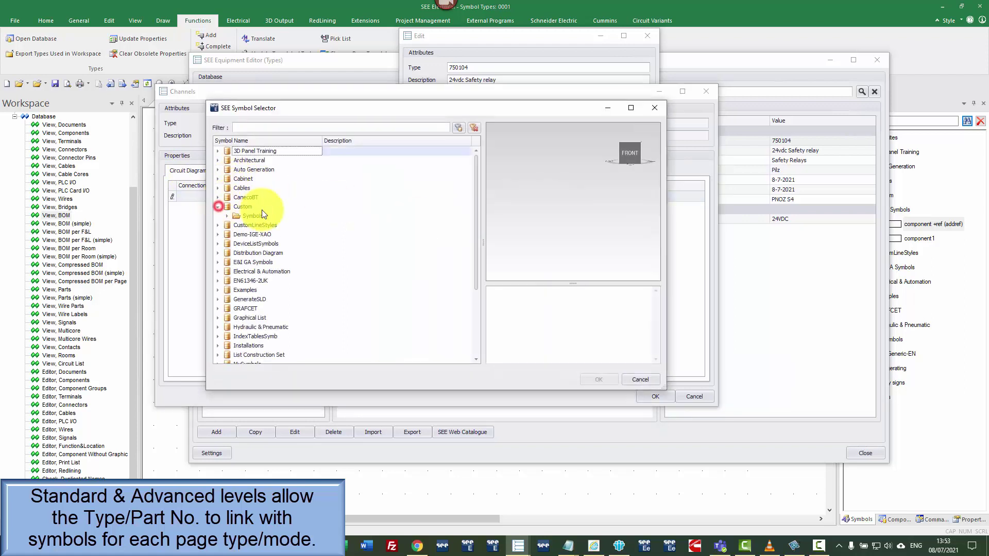
pyautogui.click(227, 216)
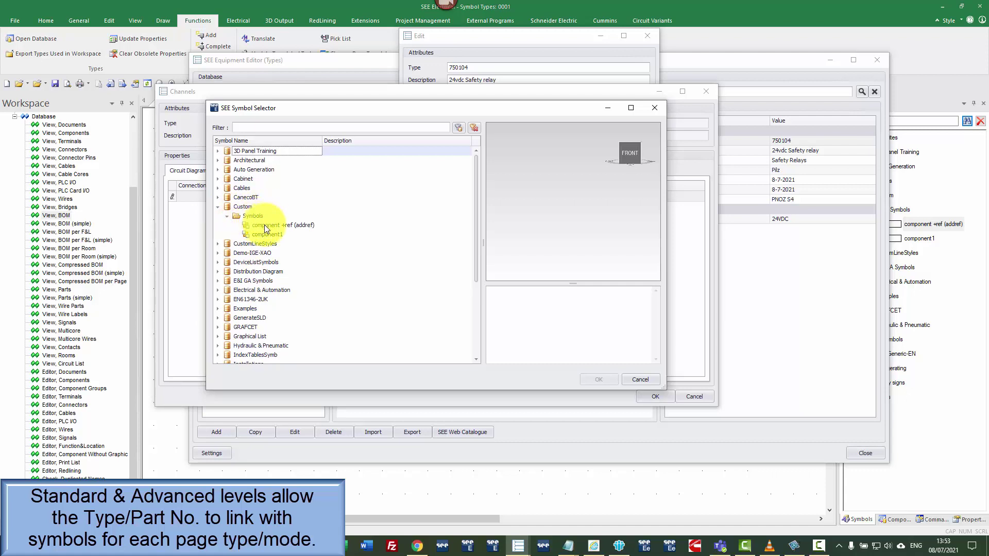
pyautogui.doubleClick(264, 224)
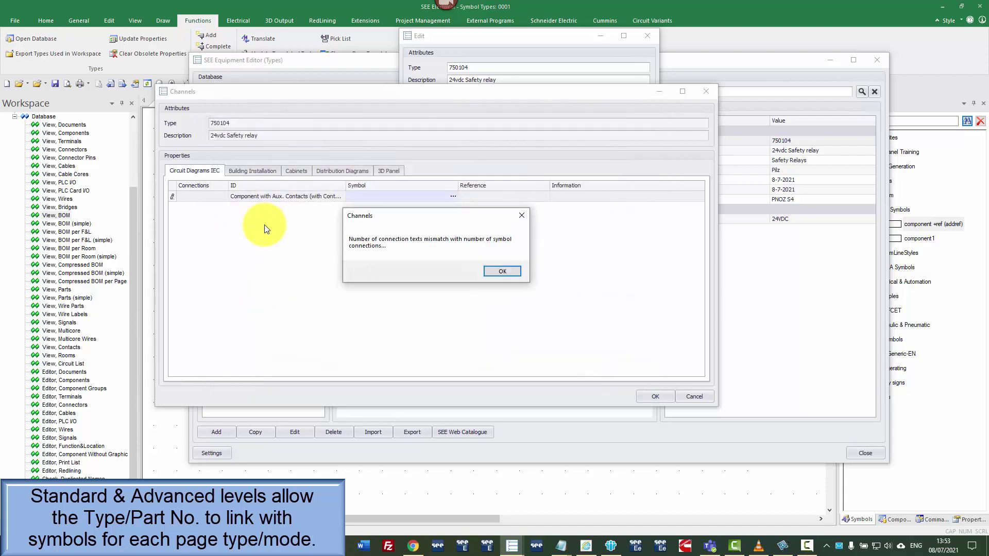
pyautogui.click(503, 272)
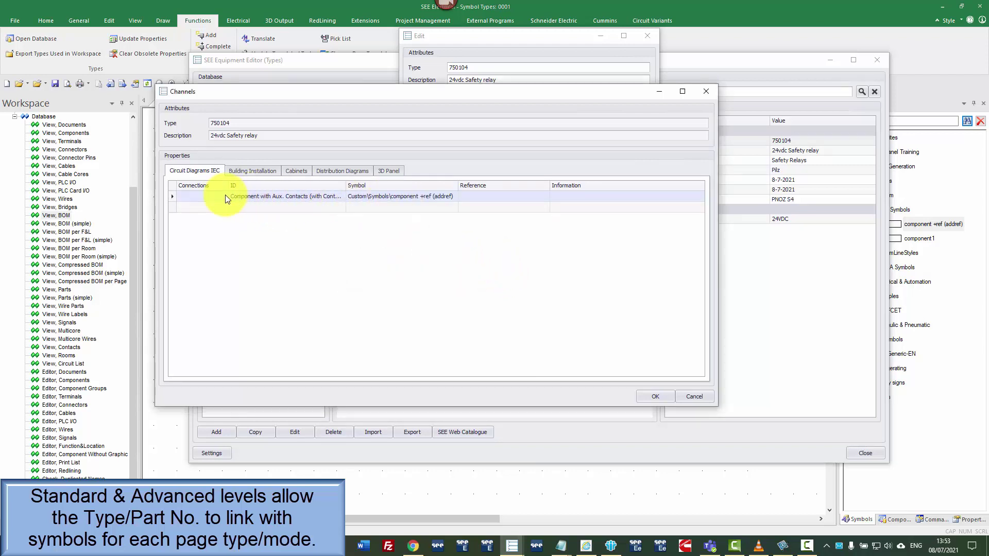
# Enter connections A1, A2, S11 and S12 in the channel's connection list.
pyautogui.click(199, 195)
pyautogui.click(224, 195)
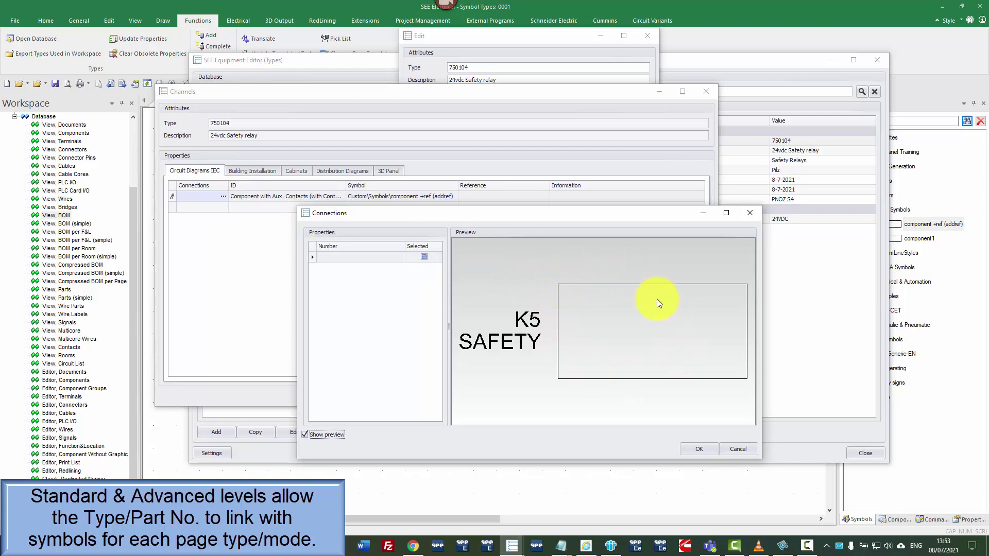
pyautogui.click(343, 258)
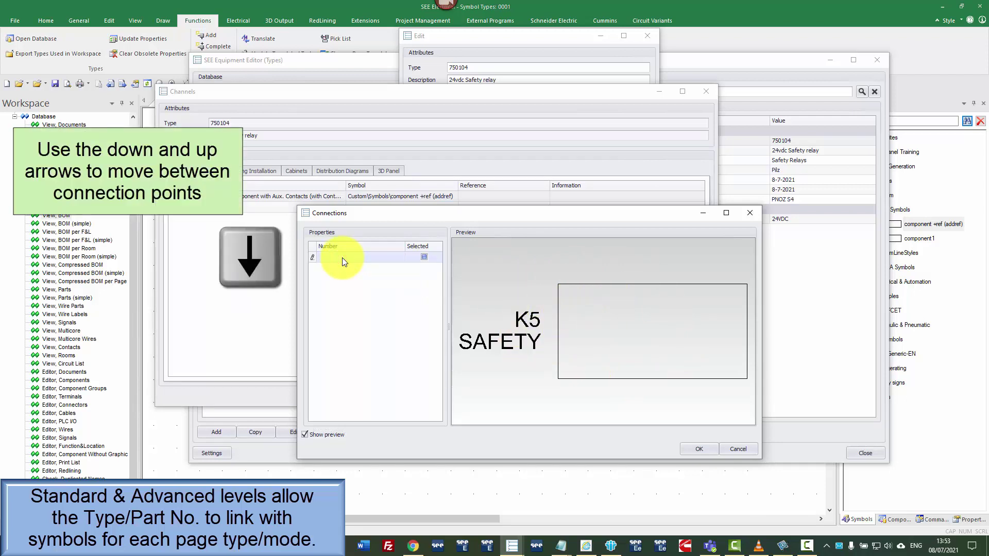
pyautogui.press('Down')
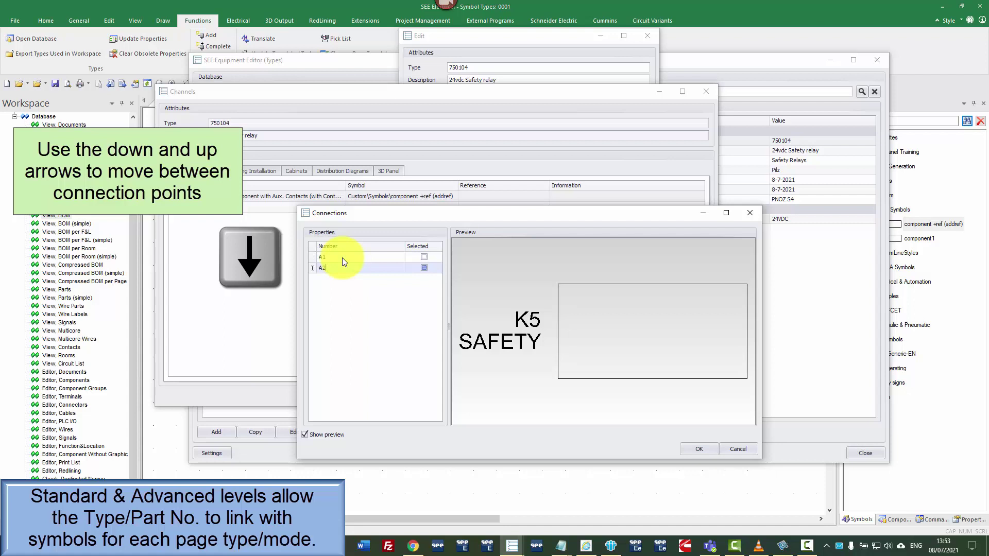
pyautogui.press('Down')
pyautogui.write('S11')
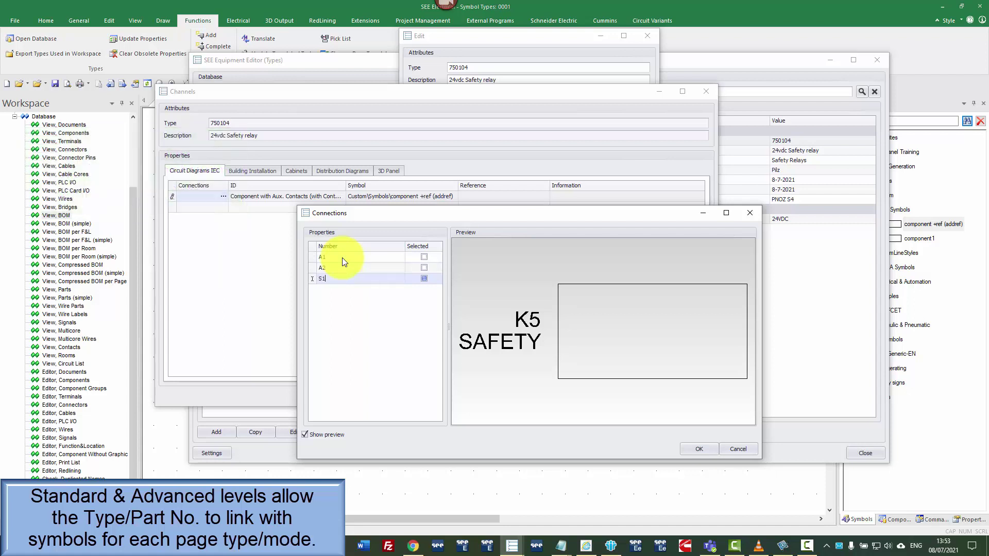
pyautogui.press('Down')
pyautogui.write('S12')
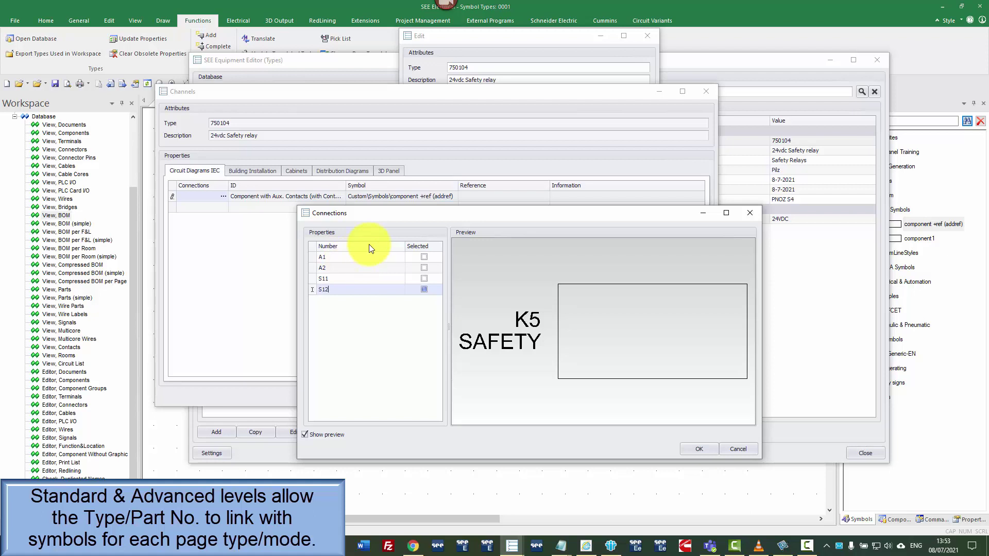
# Mark A1, A2, S11 and S12 as selected on the component symbol.
pyautogui.click(425, 258)
pyautogui.click(425, 268)
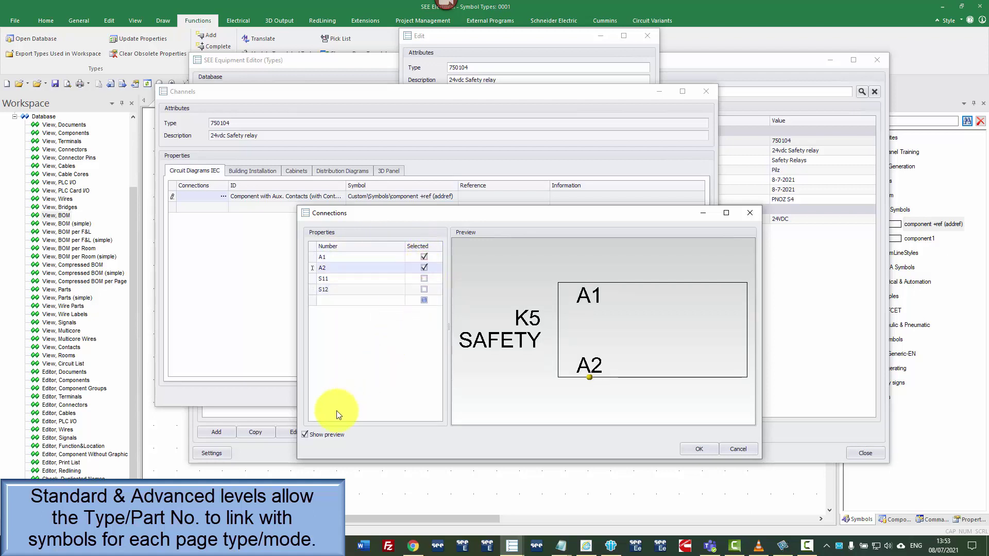
pyautogui.click(305, 434)
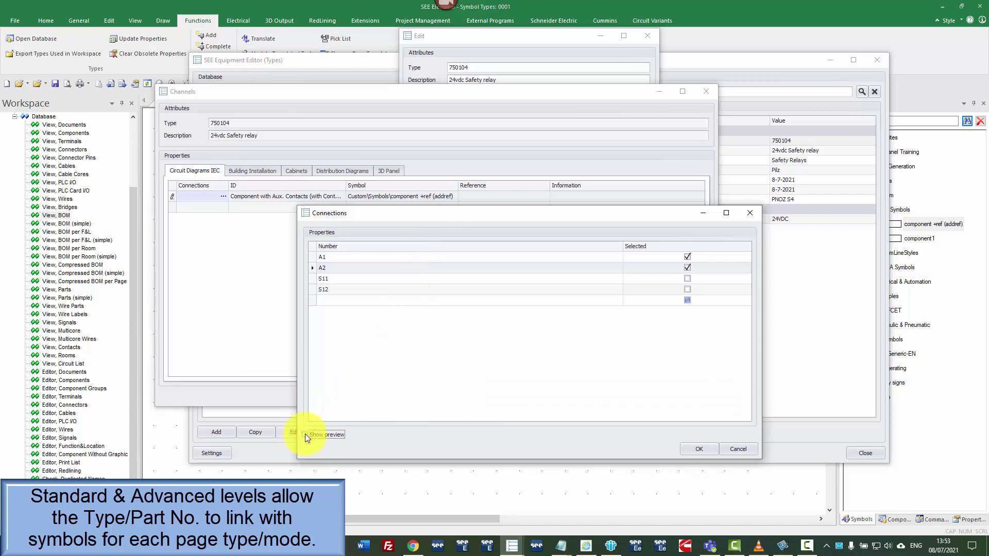
pyautogui.click(304, 434)
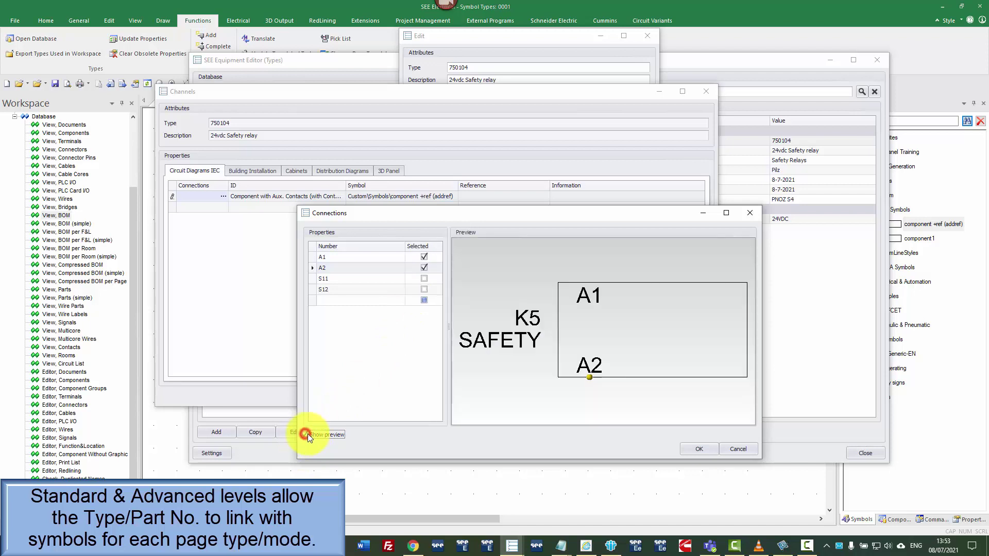
pyautogui.click(424, 279)
pyautogui.click(424, 290)
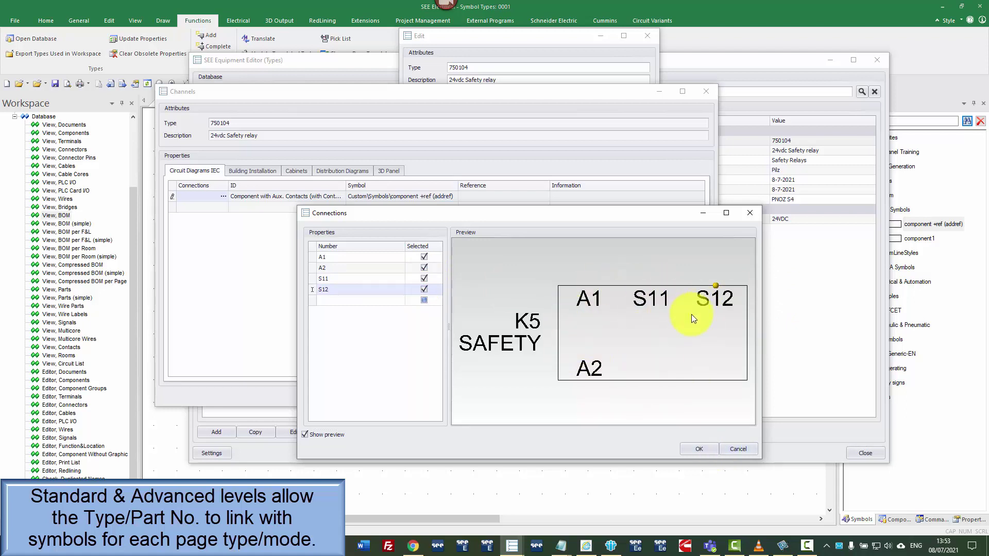
# Add connections 13, 14, 23, 24, 33, 34, 41 and 42 and confirm the list.
pyautogui.click(357, 306)
pyautogui.write('13')
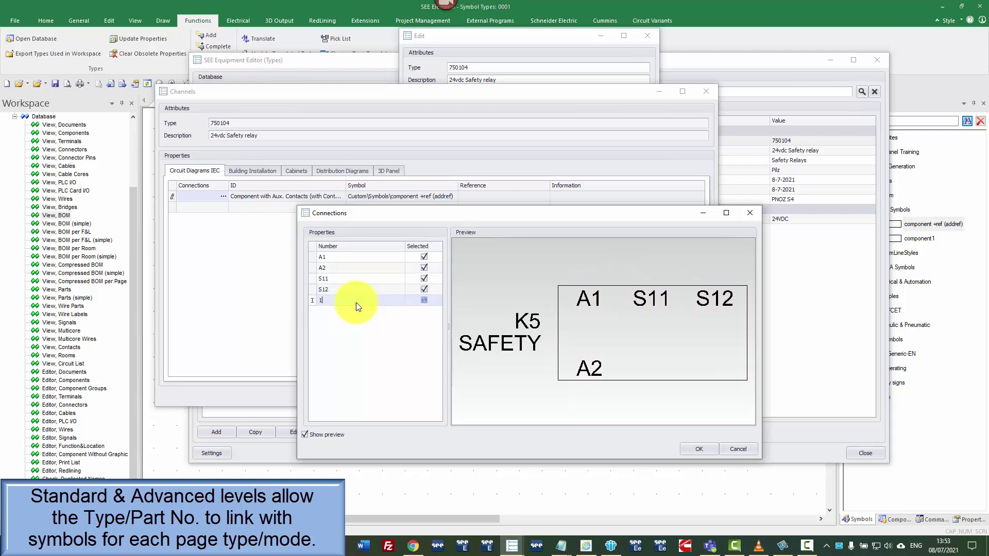
pyautogui.press('Return')
pyautogui.write('14')
pyautogui.press('Return')
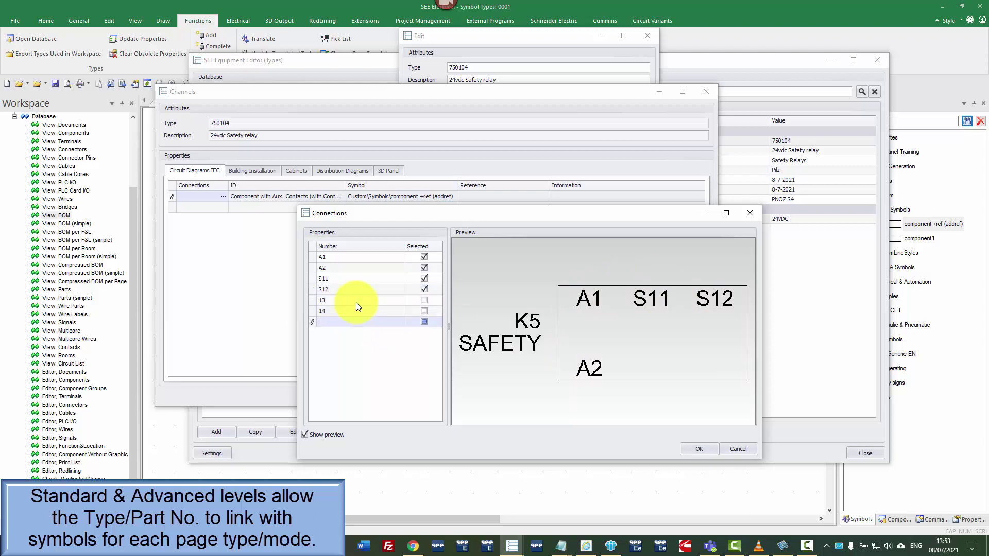
pyautogui.write('23')
pyautogui.press('Return')
pyautogui.write('24')
pyautogui.press('Return')
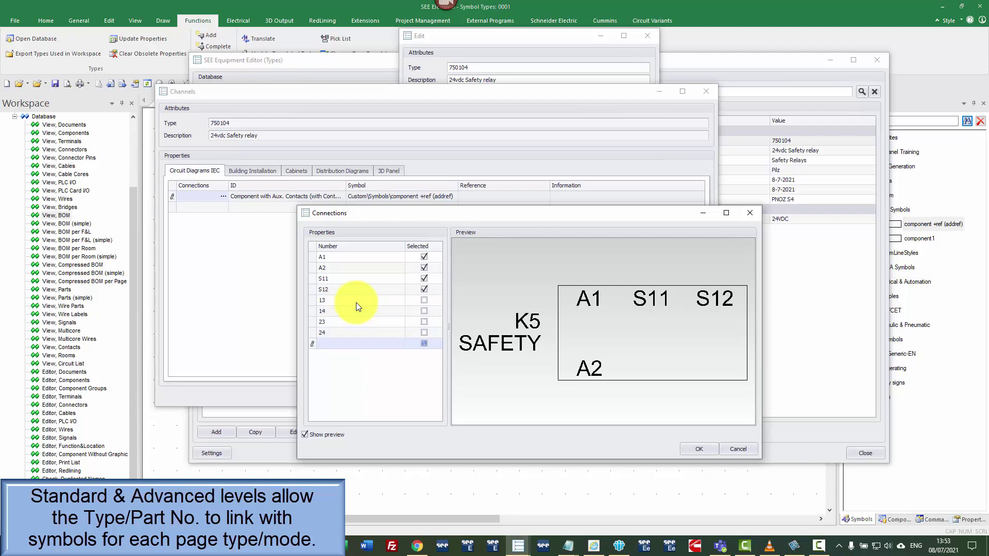
pyautogui.write('33')
pyautogui.press('Return')
pyautogui.write('34')
pyautogui.press('Return')
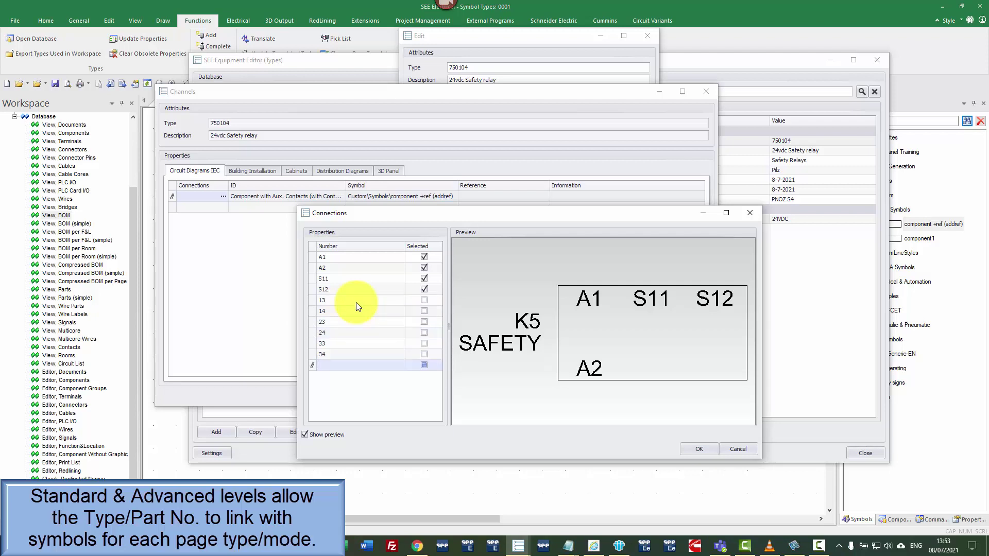
pyautogui.write('41')
pyautogui.press('Return')
pyautogui.write('42')
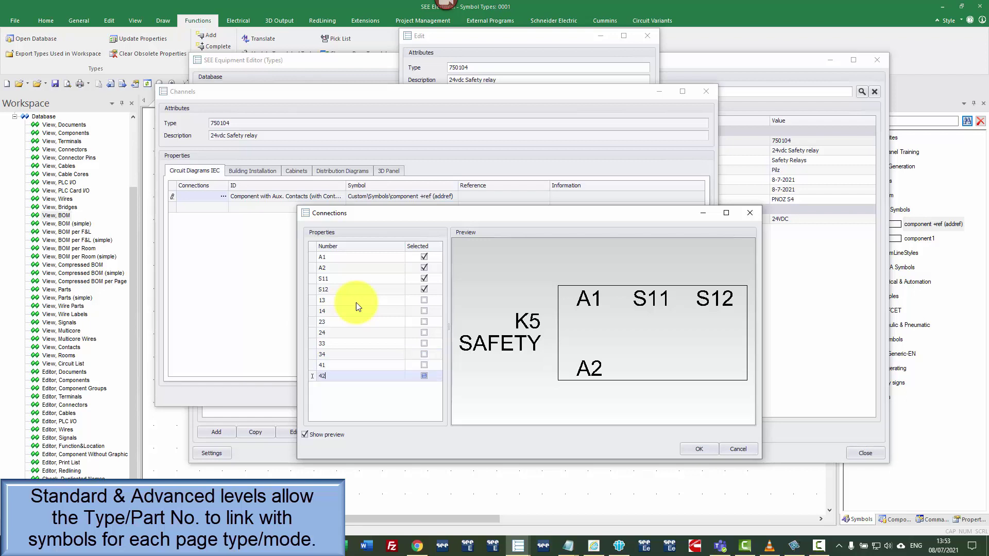
pyautogui.click(692, 448)
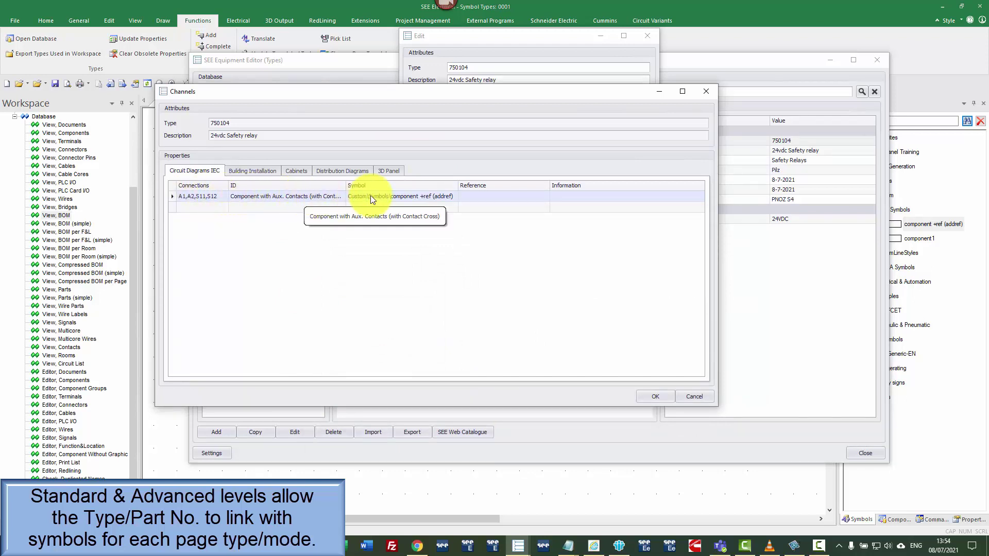
# Give the second channel the 1-pole NO symbol from Electrical & Automation's Relay-contacts, NO.
pyautogui.doubleClick(454, 208)
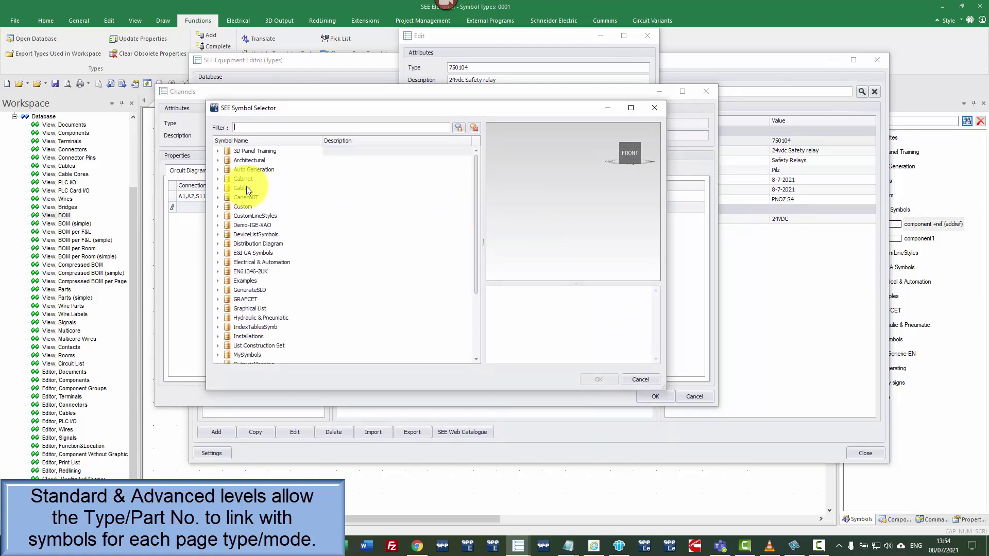
pyautogui.scroll(-4, 225, 260)
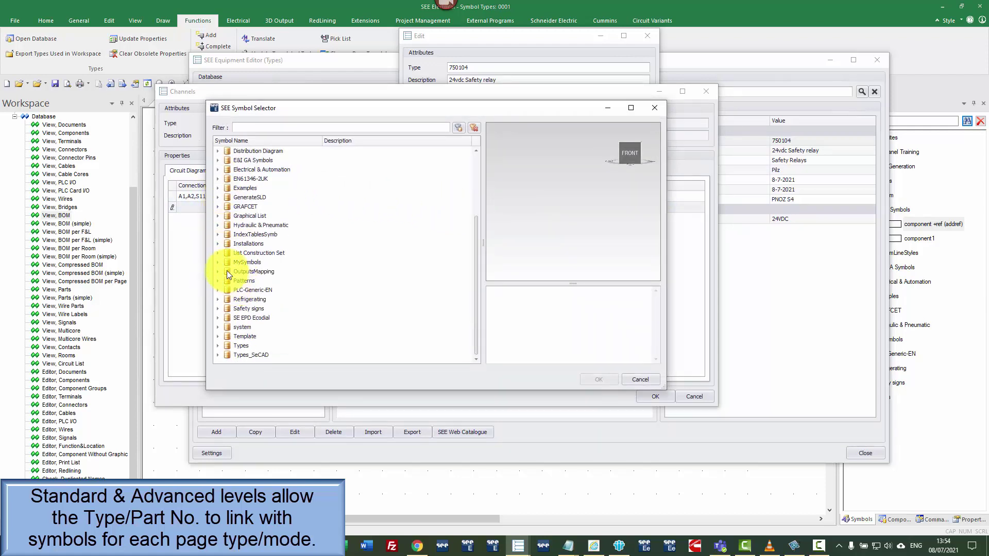
pyautogui.click(219, 170)
pyautogui.scroll(-7, 264, 308)
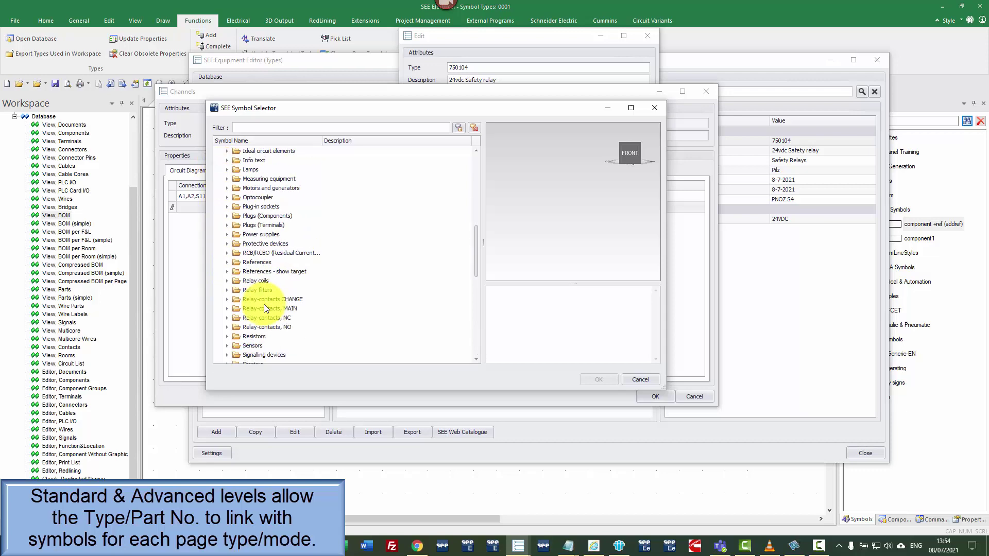
pyautogui.click(228, 327)
pyautogui.scroll(-4, 288, 334)
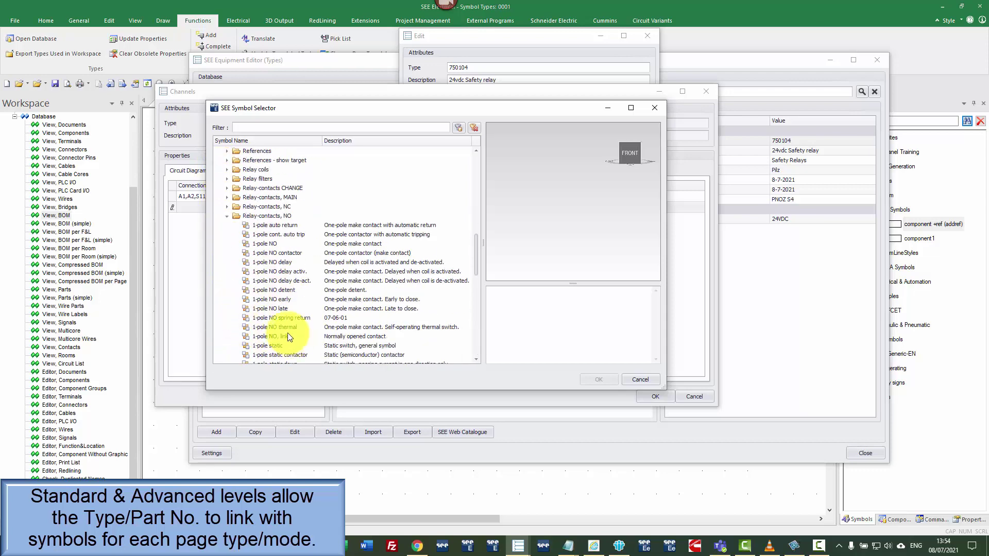
pyautogui.click(271, 253)
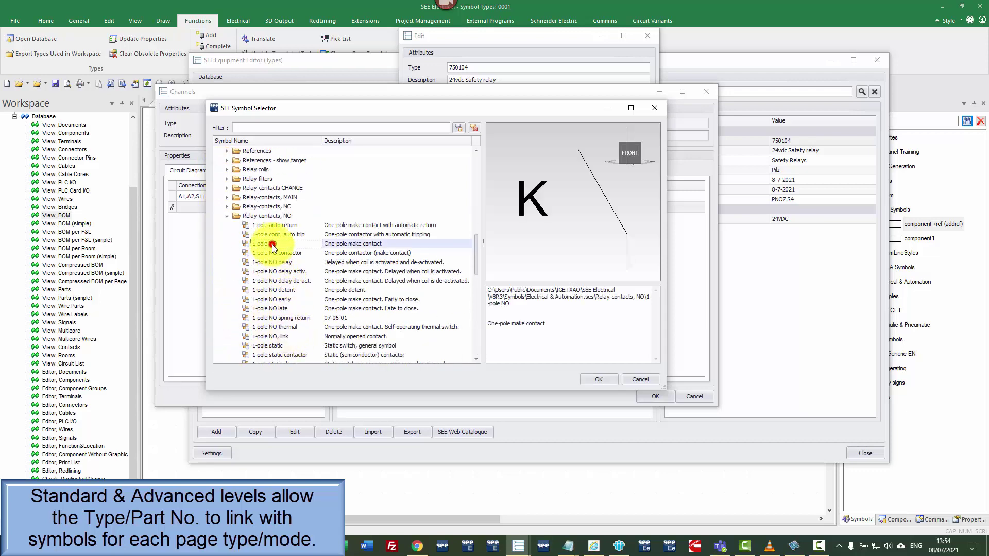
pyautogui.doubleClick(382, 245)
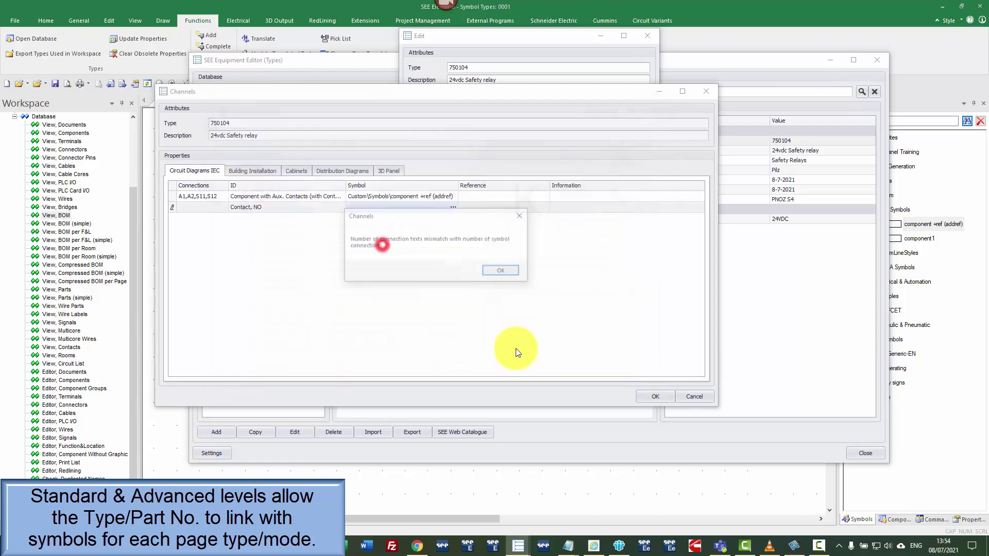
pyautogui.click(504, 271)
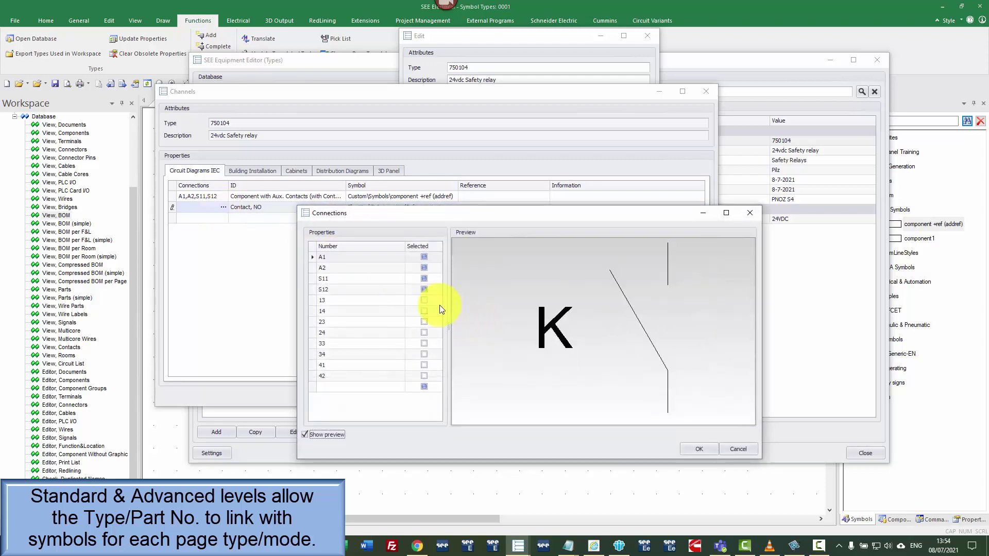
# Select pins 13 and 14 for the Contact, NO channel and confirm.
pyautogui.click(424, 301)
pyautogui.click(424, 311)
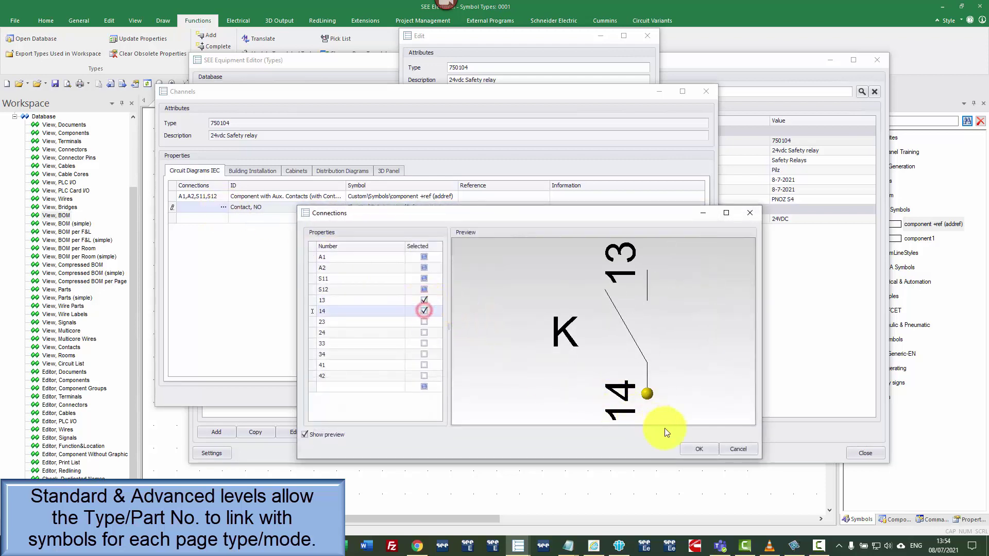
pyautogui.click(698, 449)
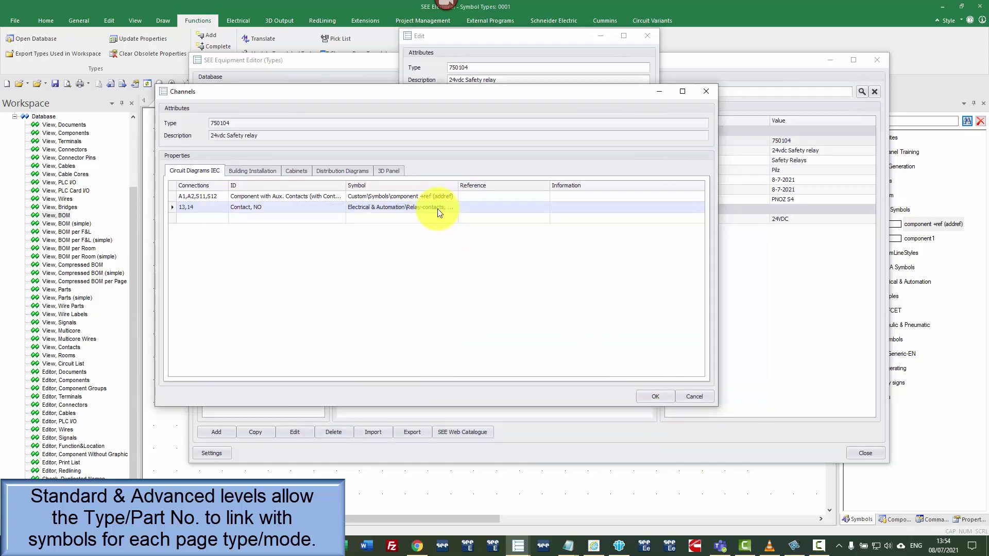
# Pick the NO mirror from the Types > Mirrors library as the 13,14 channel's reference.
pyautogui.click(472, 209)
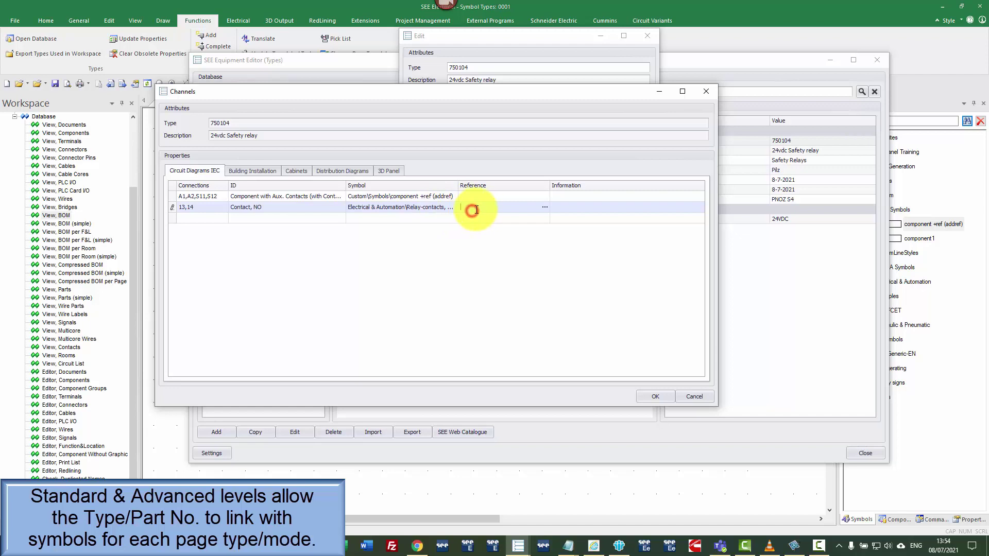
pyautogui.click(545, 206)
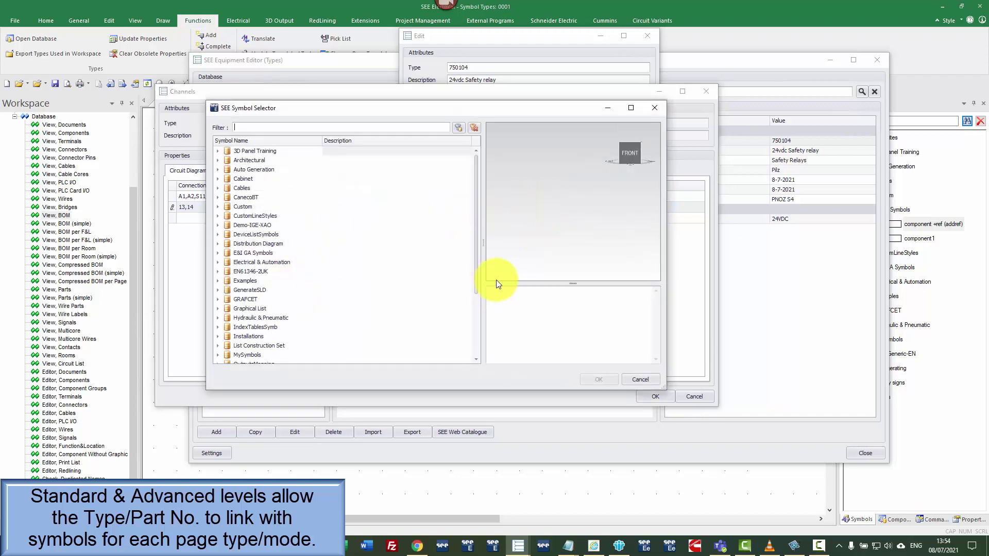
pyautogui.moveTo(478, 272); pyautogui.dragTo(342, 342)
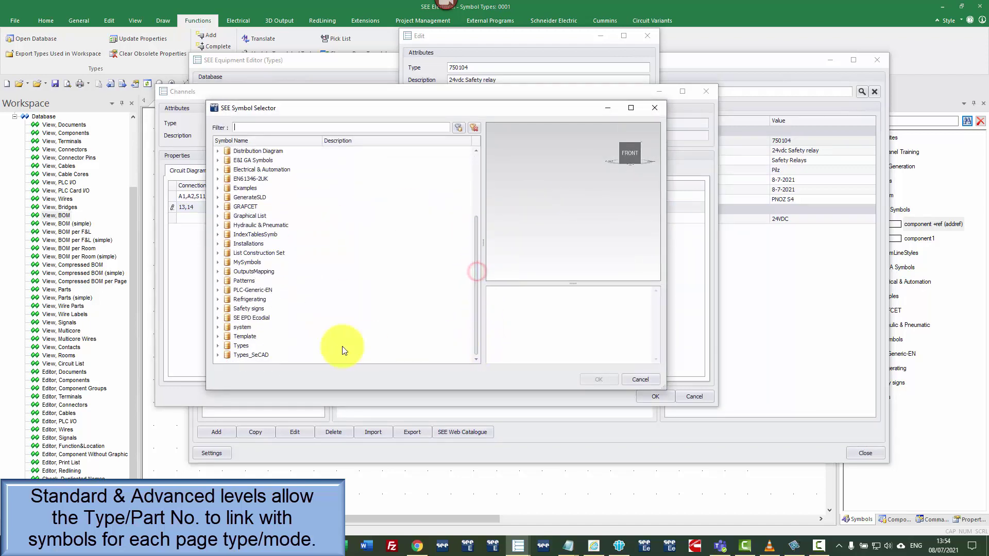
pyautogui.click(217, 346)
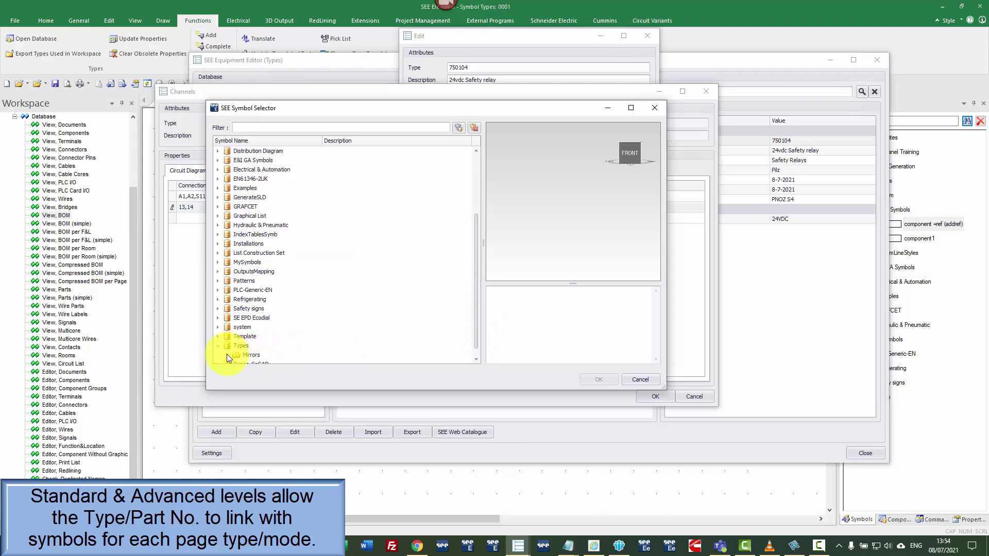
pyautogui.click(227, 355)
pyautogui.scroll(-6, 243, 348)
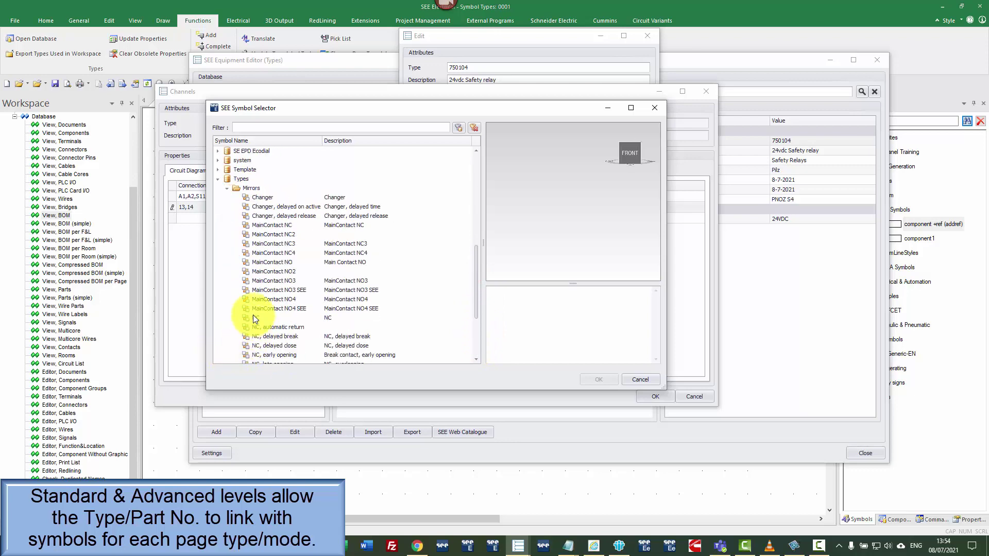
pyautogui.scroll(-4, 263, 309)
pyautogui.click(256, 271)
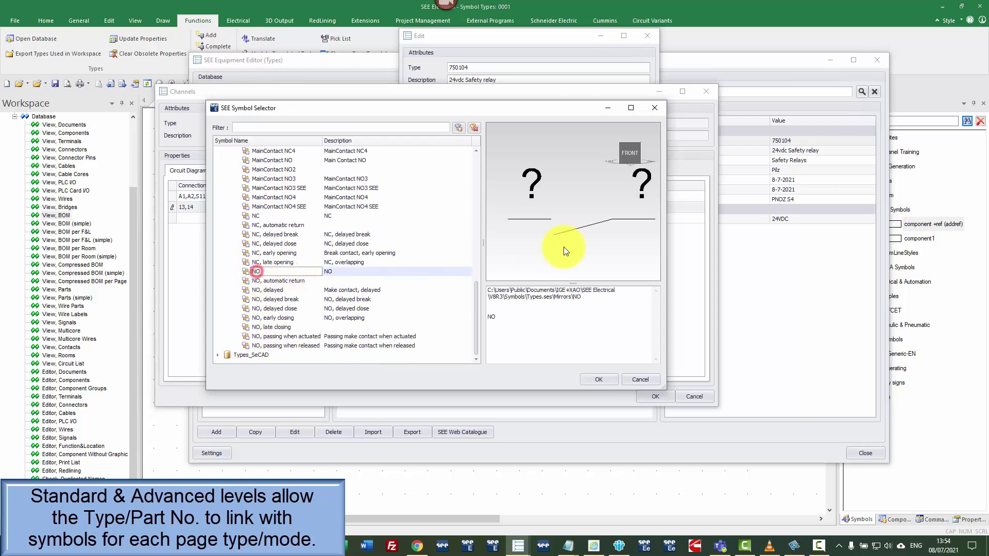
pyautogui.doubleClick(290, 274)
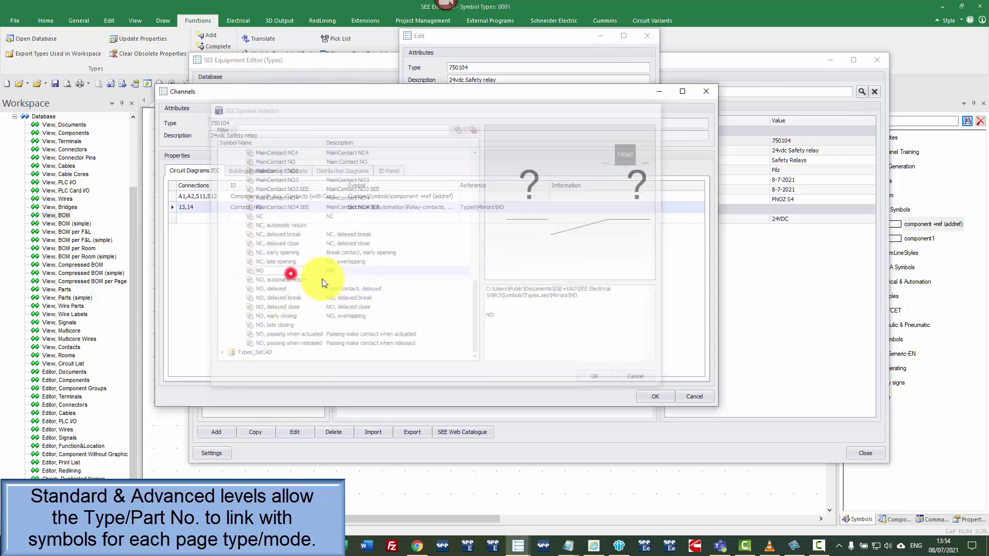
# Add two channel rows and paste the 1-pole NO symbol path into both.
pyautogui.click(508, 207)
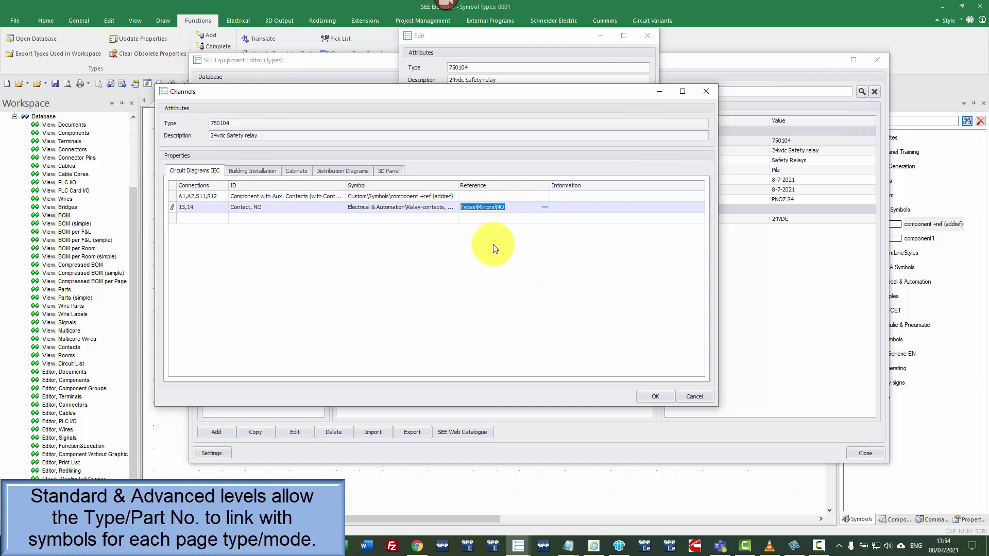
pyautogui.click(489, 218)
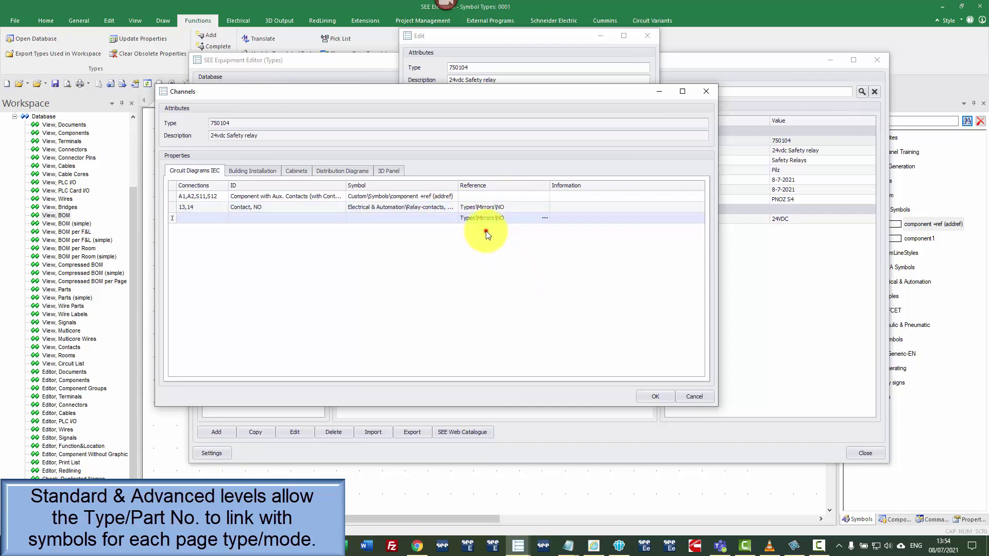
pyautogui.click(486, 230)
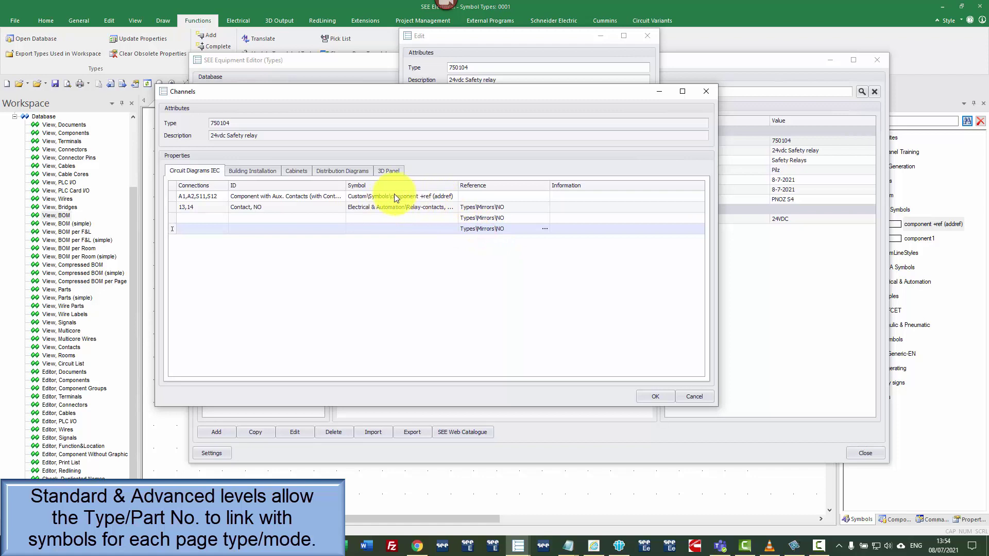
pyautogui.moveTo(460, 184); pyautogui.dragTo(514, 185)
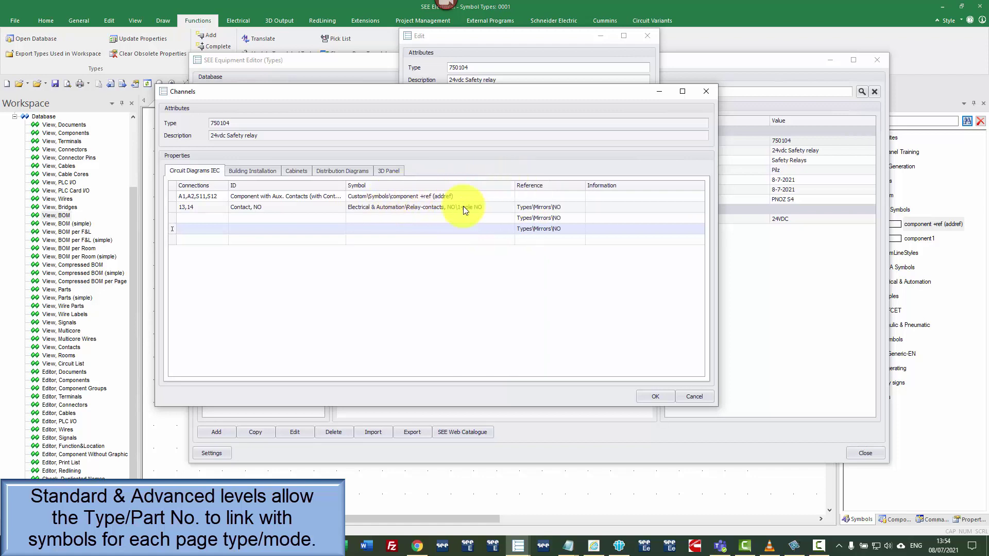
pyautogui.click(482, 207)
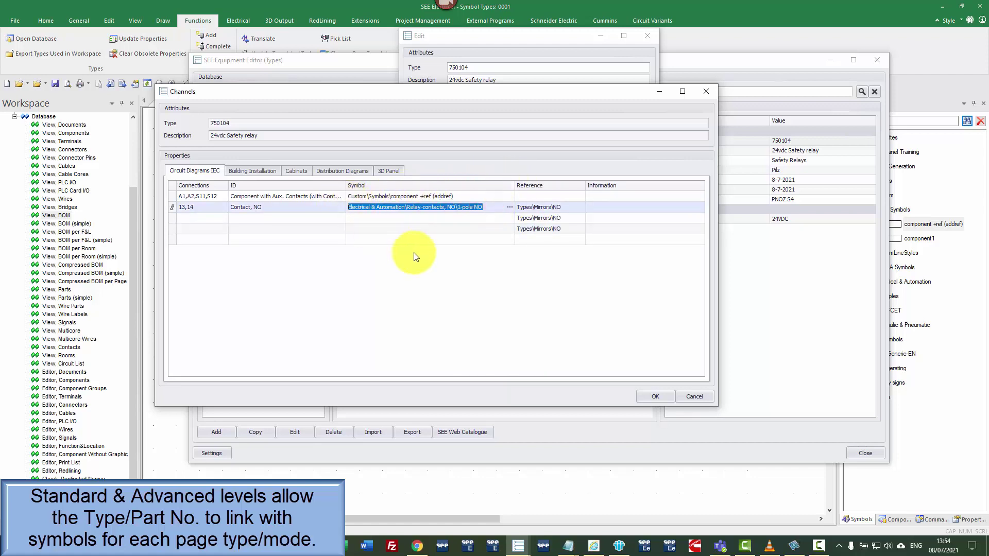
pyautogui.hotkey('ctrl', 'c')
pyautogui.click(394, 217)
pyautogui.hotkey('ctrl', 'v')
pyautogui.click(394, 227)
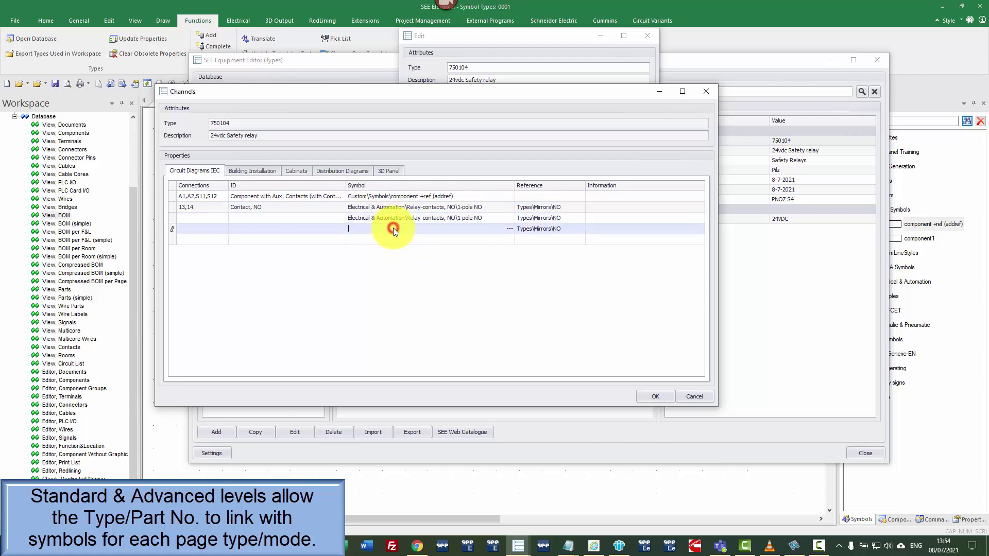
pyautogui.hotkey('ctrl', 'v')
# Set the ID of the 13,14 row and both new rows to Contact, NO.
pyautogui.click(316, 207)
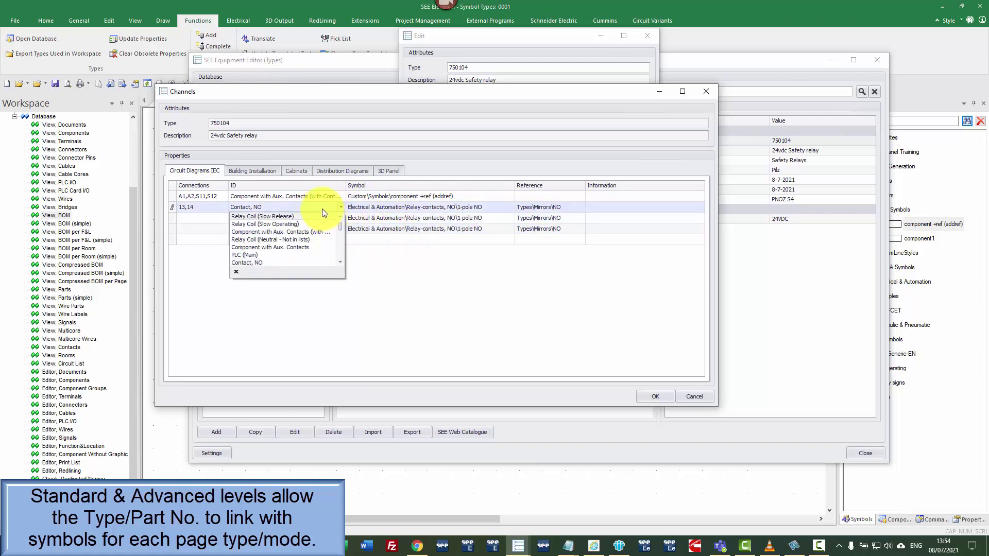
pyautogui.click(317, 210)
pyautogui.click(337, 218)
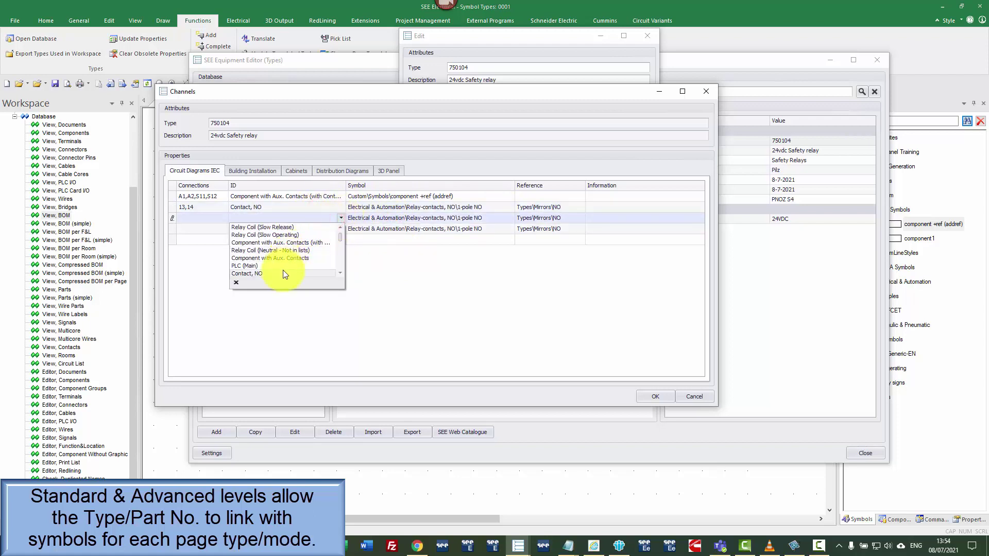
pyautogui.click(283, 274)
pyautogui.click(341, 229)
pyautogui.click(341, 228)
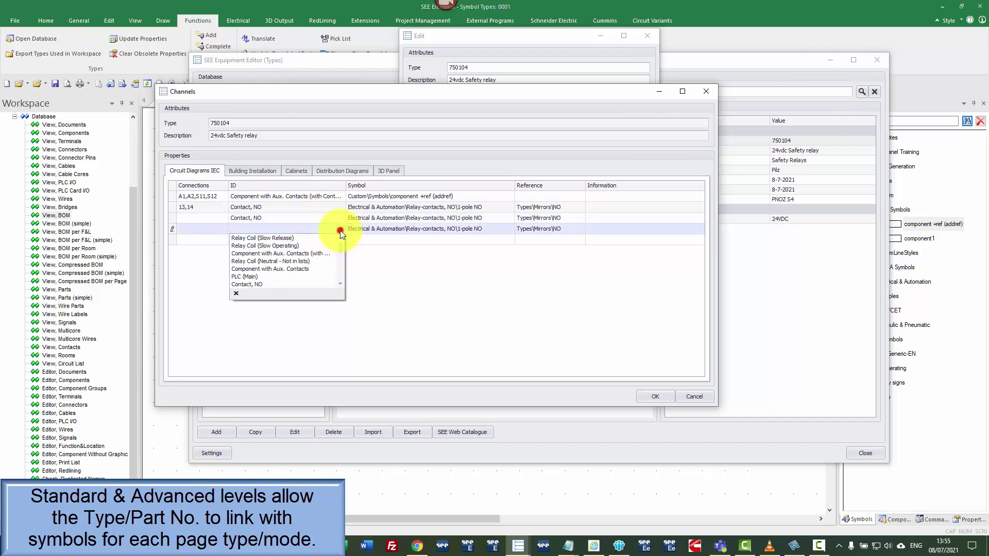
pyautogui.click(264, 284)
# Assign pins 23,24 to the third row and 33,34 to the fourth row.
pyautogui.click(223, 220)
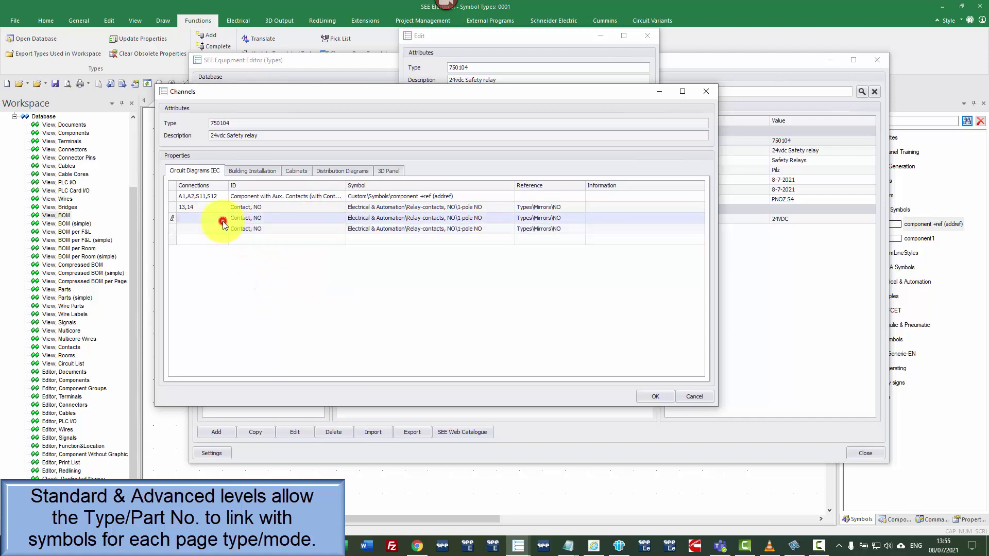
pyautogui.click(223, 218)
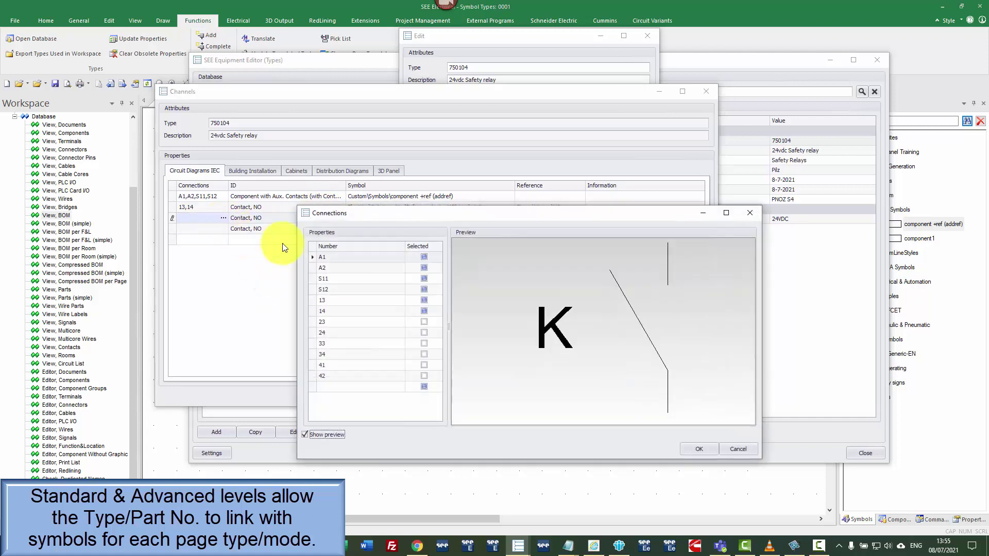
pyautogui.click(424, 322)
pyautogui.click(424, 333)
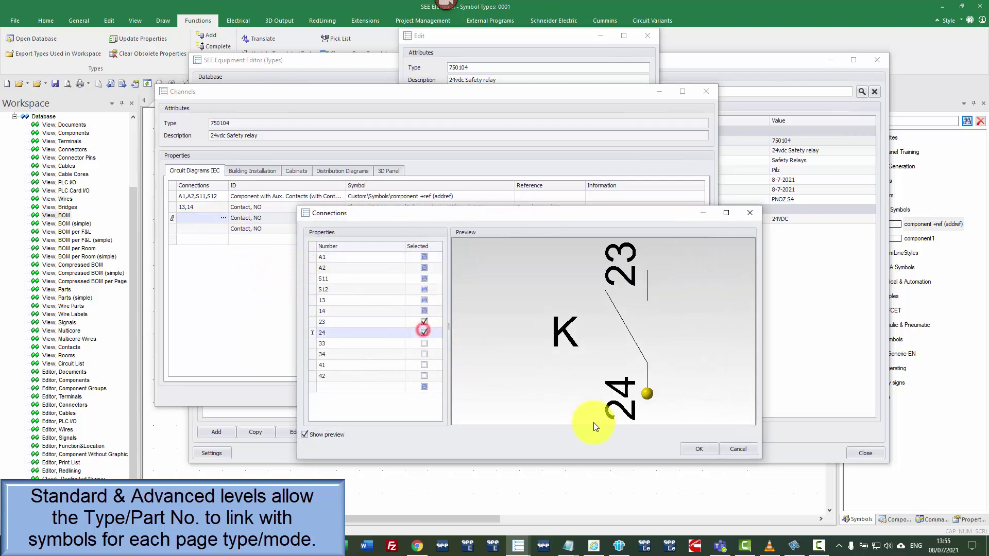
pyautogui.click(691, 450)
pyautogui.click(224, 229)
pyautogui.click(223, 229)
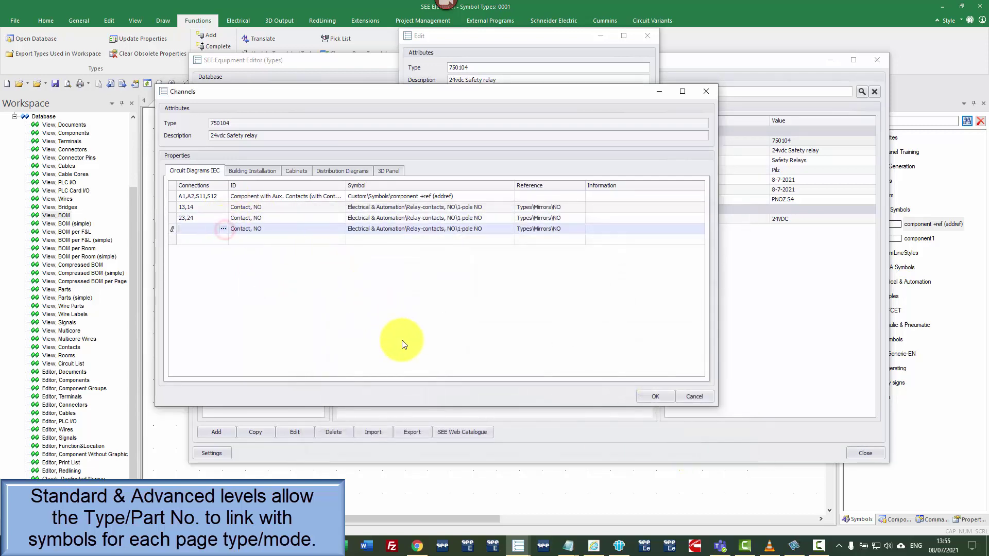
pyautogui.click(424, 344)
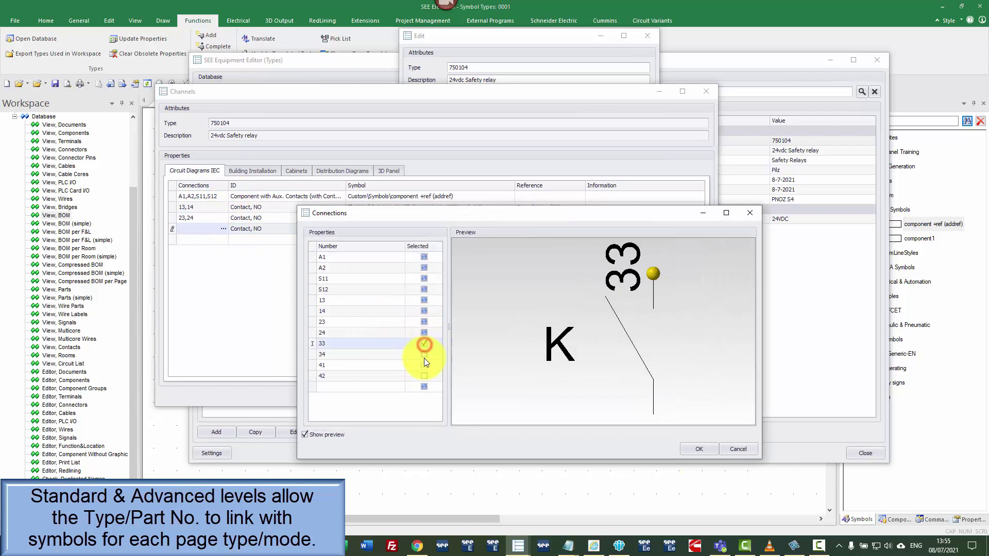
pyautogui.click(424, 355)
pyautogui.click(702, 450)
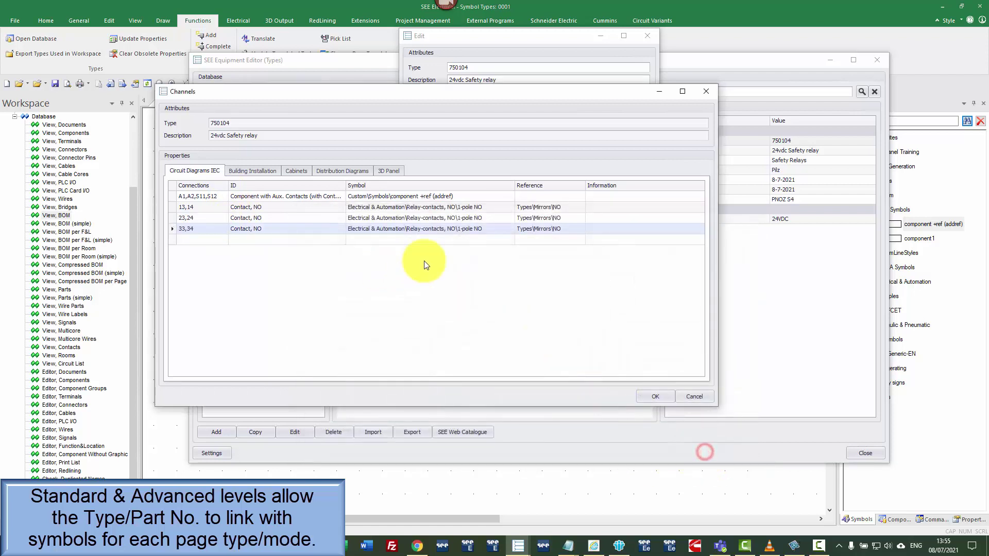
pyautogui.click(492, 238)
# Set the fifth row's symbol to the 1-pole NC relay contact.
pyautogui.click(510, 239)
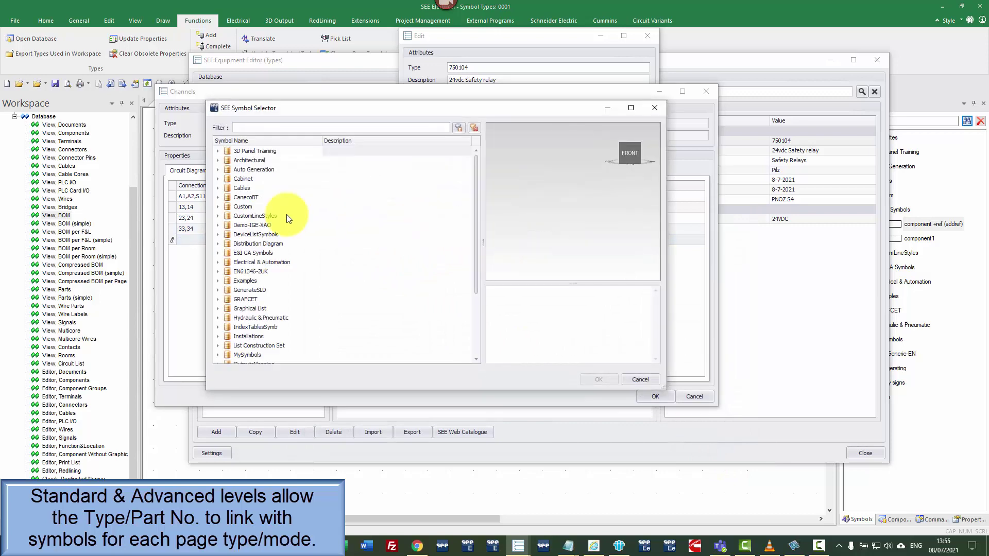
pyautogui.click(223, 255)
pyautogui.scroll(-5, 280, 314)
pyautogui.scroll(-5, 241, 314)
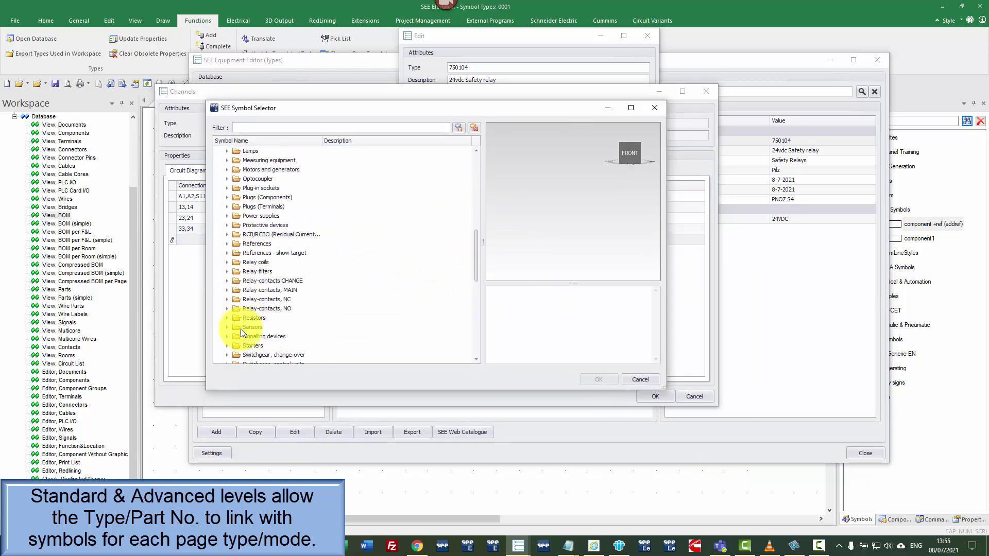
pyautogui.click(228, 299)
pyautogui.click(271, 309)
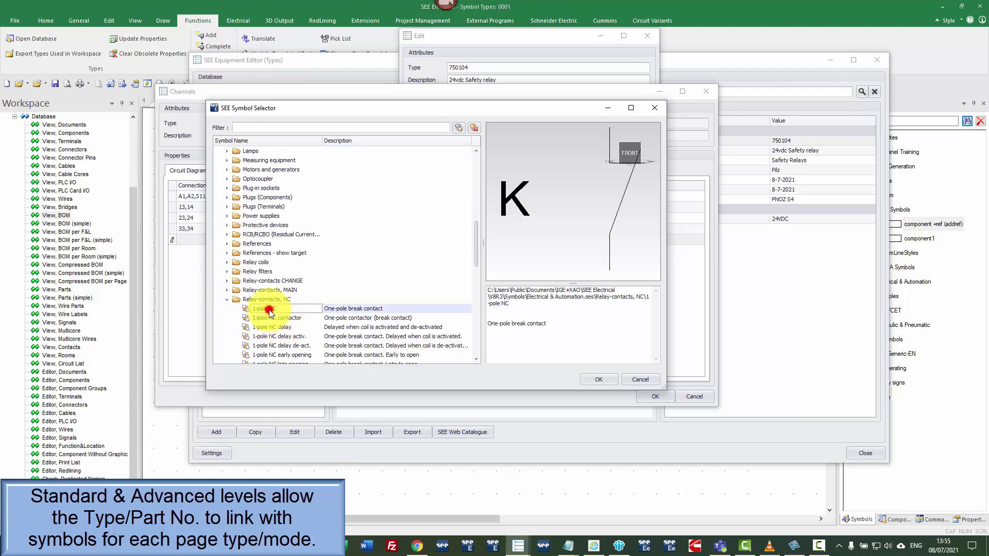
pyautogui.click(599, 379)
pyautogui.click(498, 272)
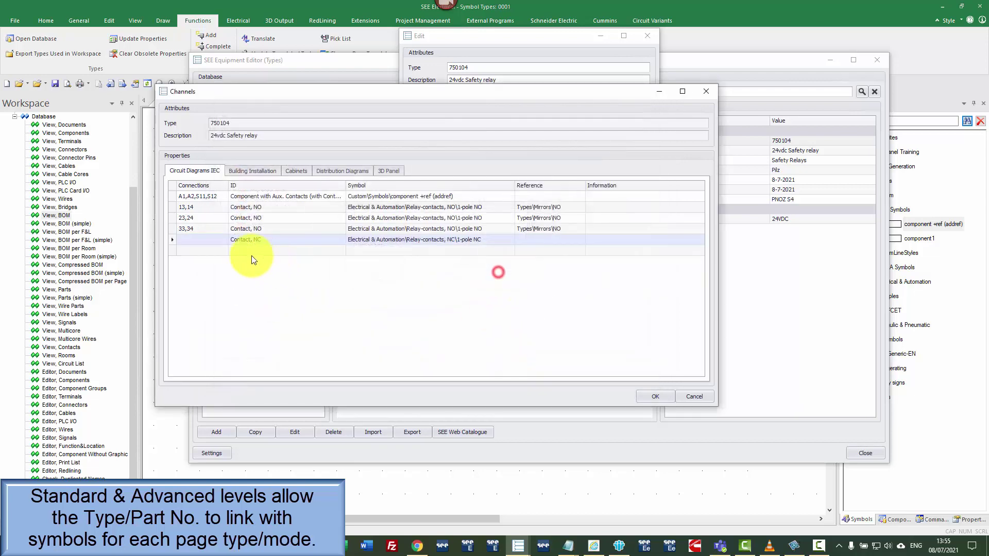
# Assign pins 41 and 42 to the NC contact channel.
pyautogui.click(223, 239)
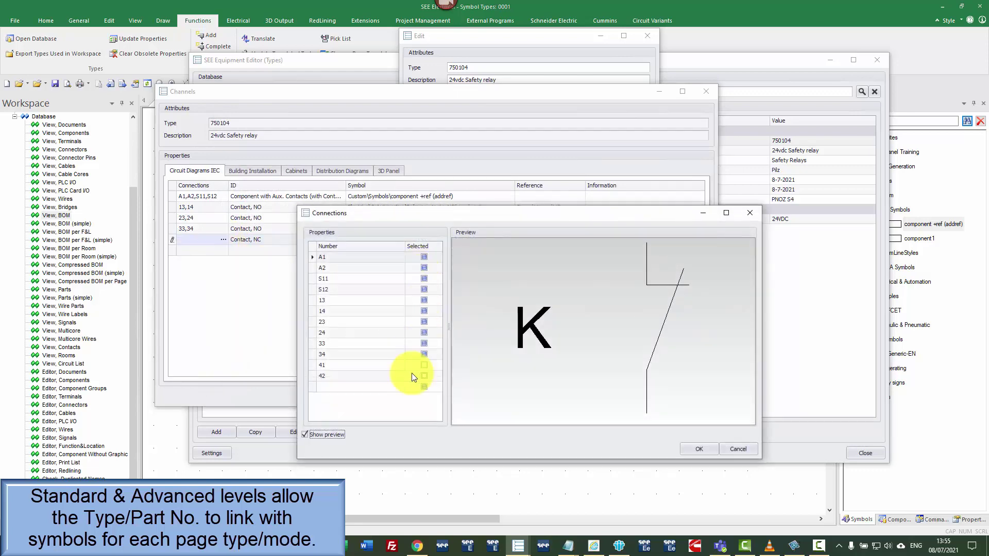
pyautogui.click(424, 364)
pyautogui.click(424, 375)
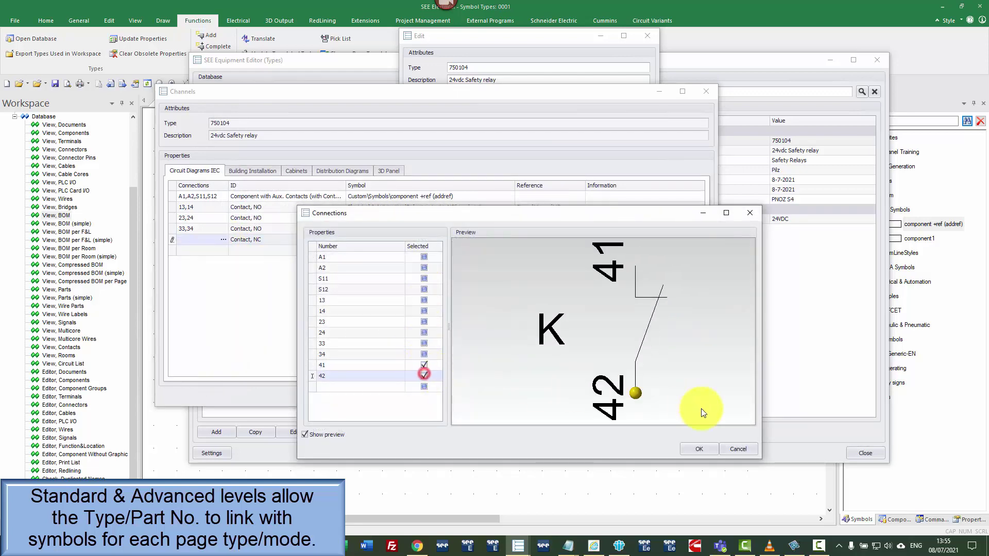
pyautogui.click(698, 448)
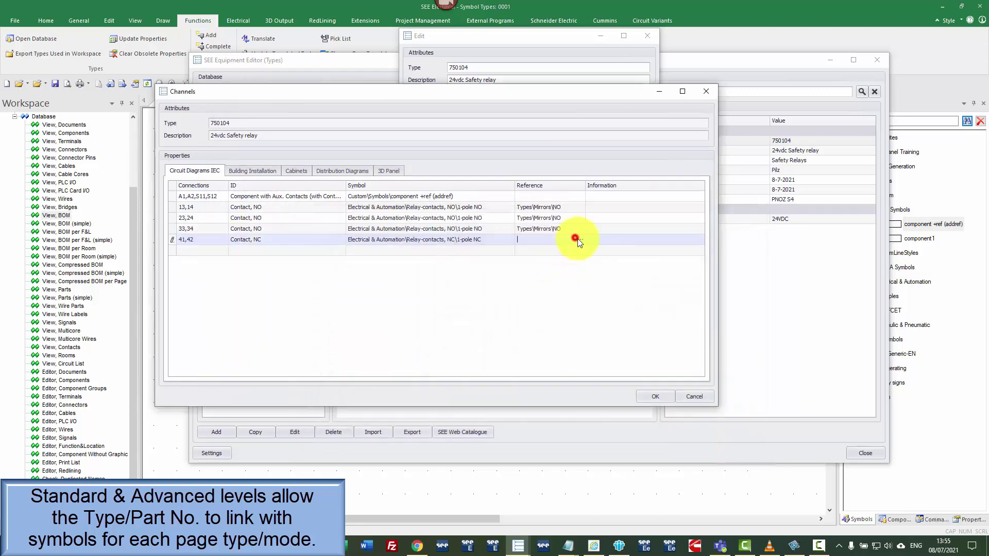
# Copy the 33,34 row's Types\Mirrors\NO reference into the 41,42 row.
pyautogui.click(554, 230)
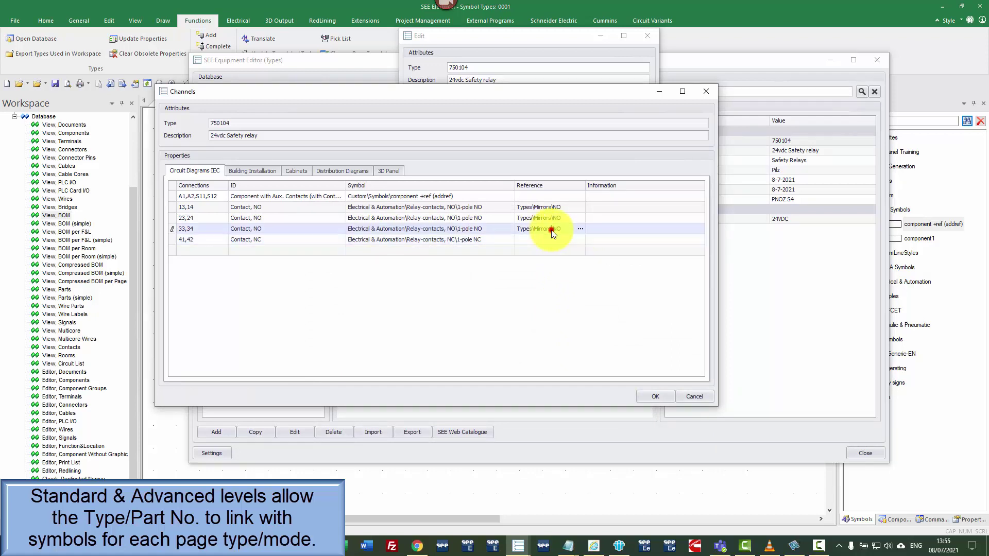
pyautogui.doubleClick(559, 229)
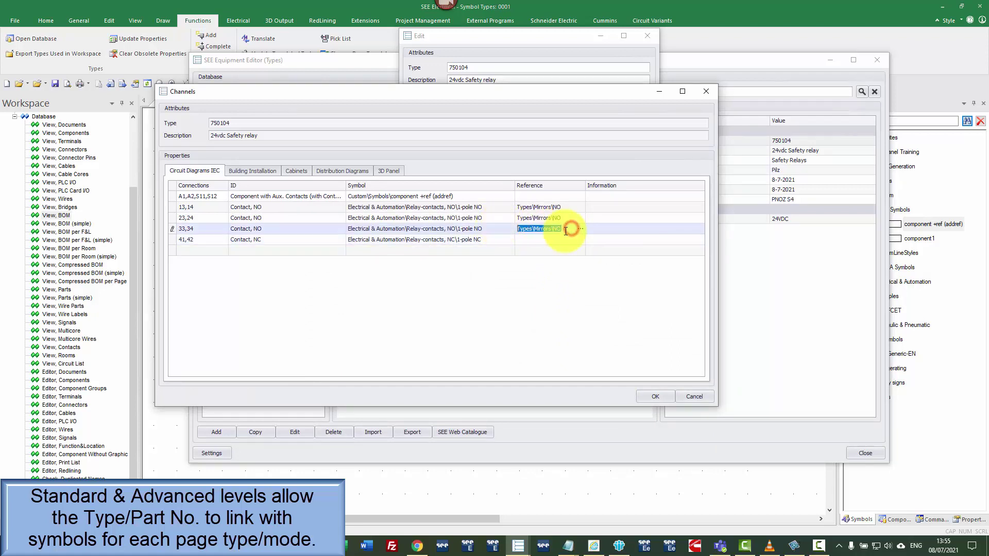
pyautogui.hotkey('ctrl', 'c')
pyautogui.click(563, 240)
pyautogui.hotkey('ctrl', 'v')
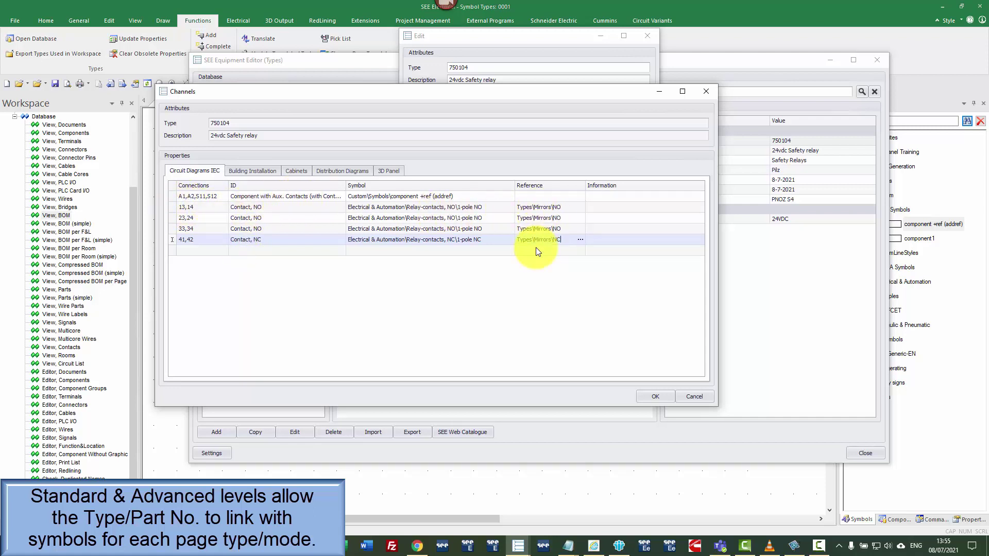
# Accept the five channels, save type 750104, and close the equipment database.
pyautogui.click(660, 397)
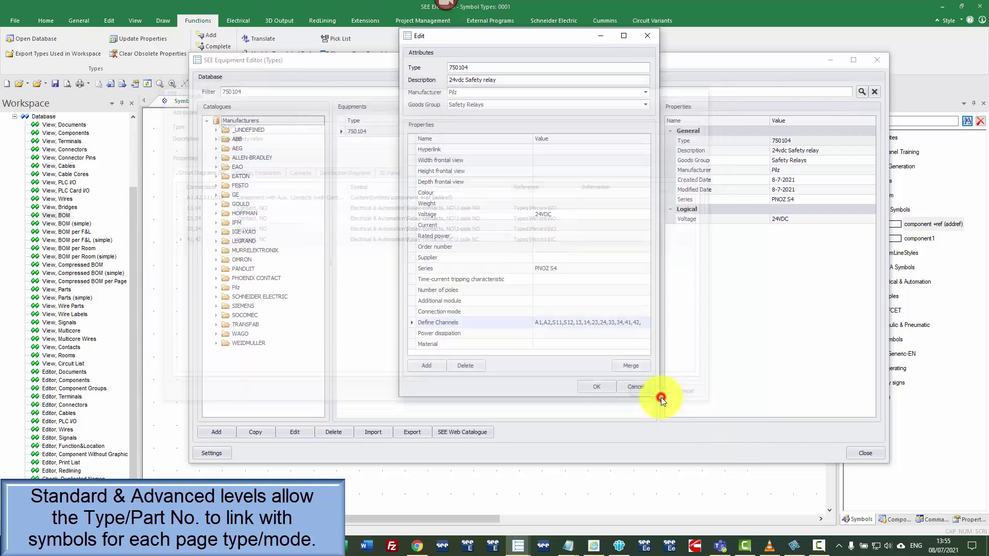
pyautogui.click(597, 387)
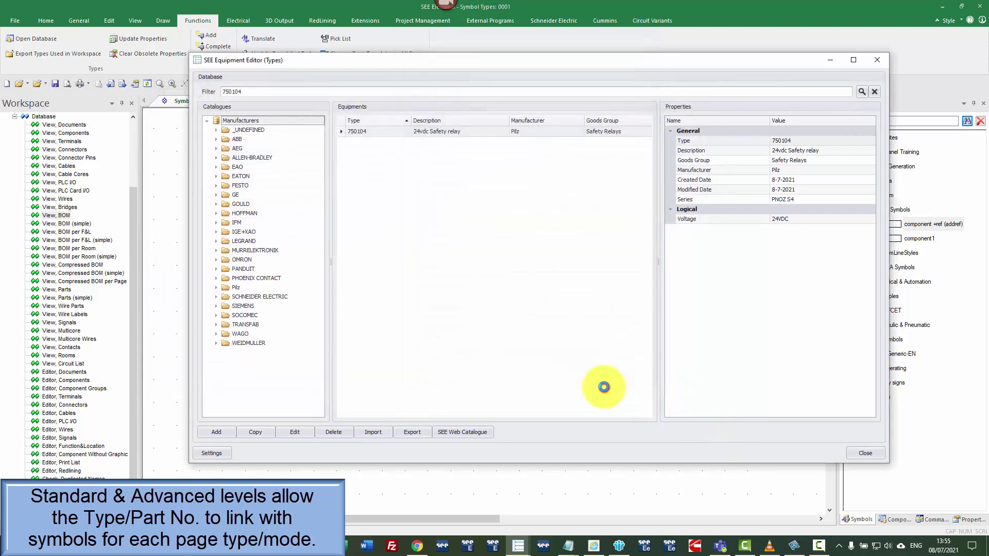
pyautogui.moveTo(343, 63)
pyautogui.mouseDown()
pyautogui.moveTo(789, 81)
pyautogui.moveTo(597, 249)
pyautogui.moveTo(569, 182)
pyautogui.moveTo(331, 87)
pyautogui.mouseUp()
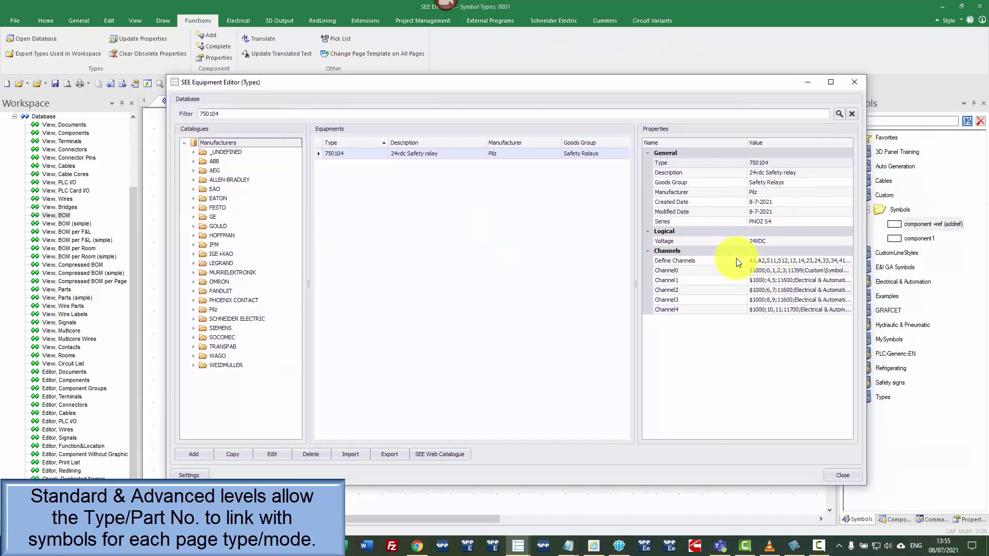
pyautogui.click(857, 475)
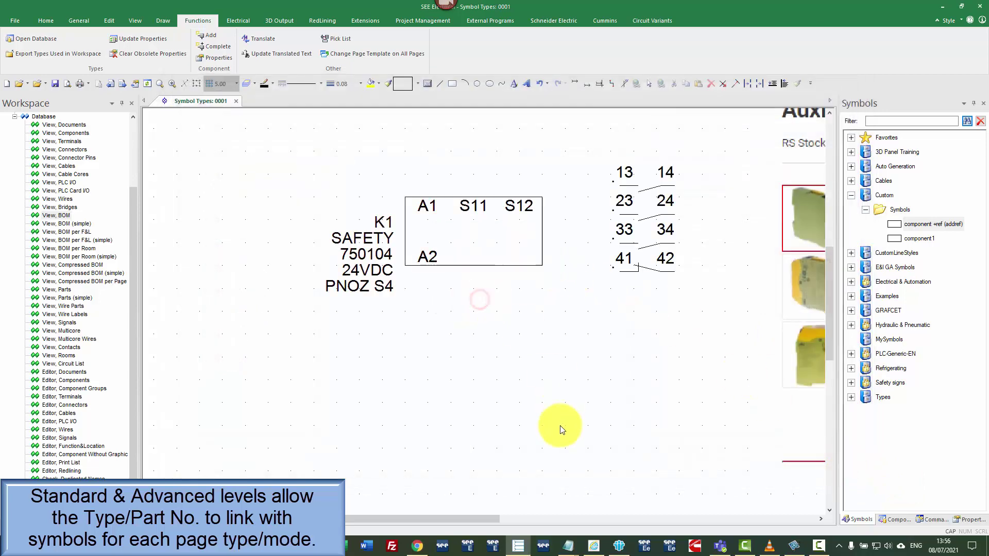
# Complete K1 SAFETY by placing its 41/42 and 13/14 contacts on the +24VDC rail.
pyautogui.rightClick(482, 197)
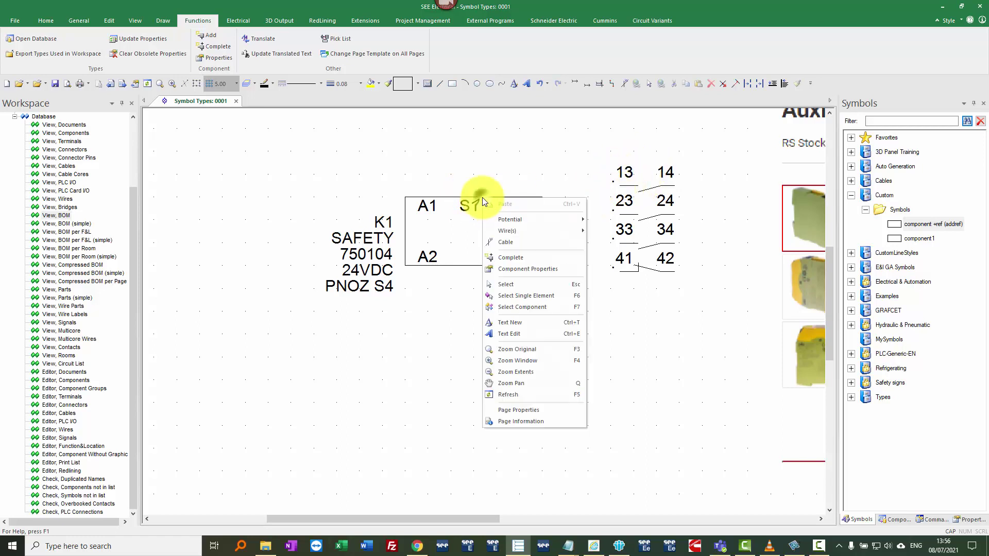
pyautogui.click(503, 257)
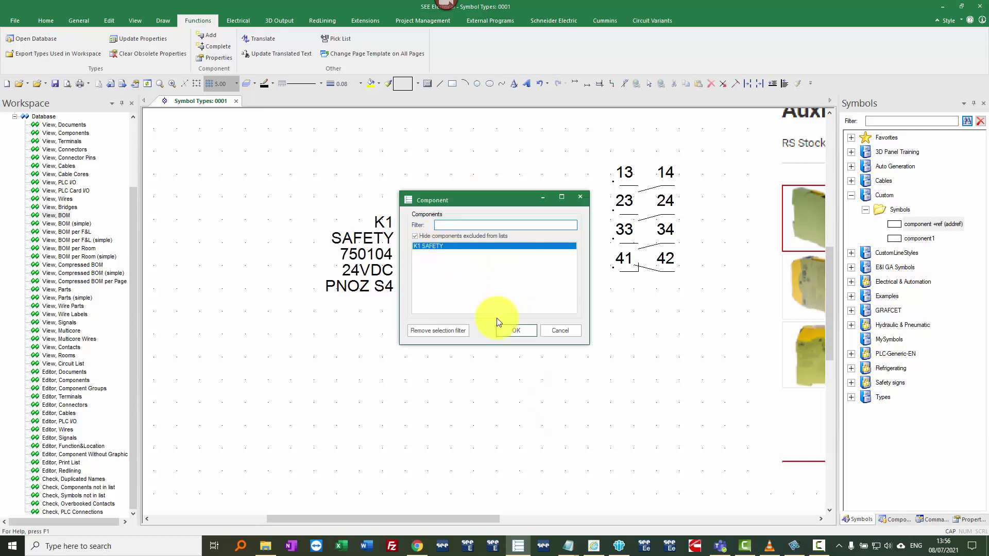
pyautogui.click(517, 331)
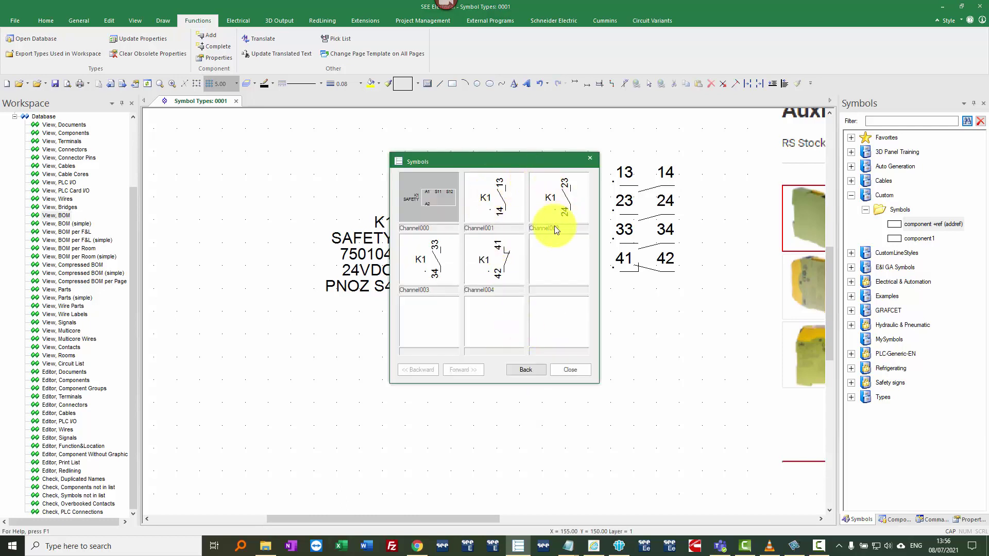
pyautogui.click(503, 261)
pyautogui.scroll(-4, 504, 261)
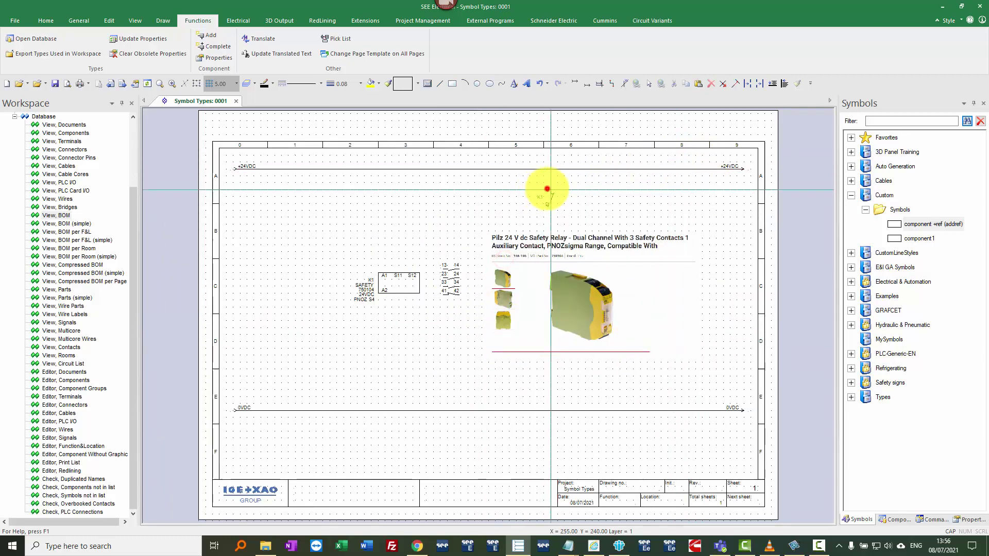
pyautogui.click(550, 190)
pyautogui.click(504, 207)
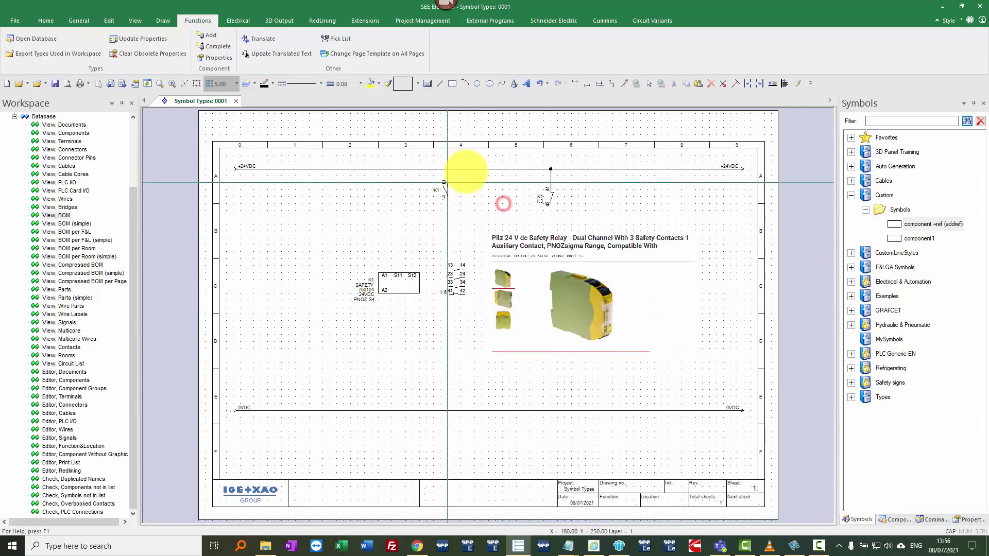
pyautogui.click(461, 190)
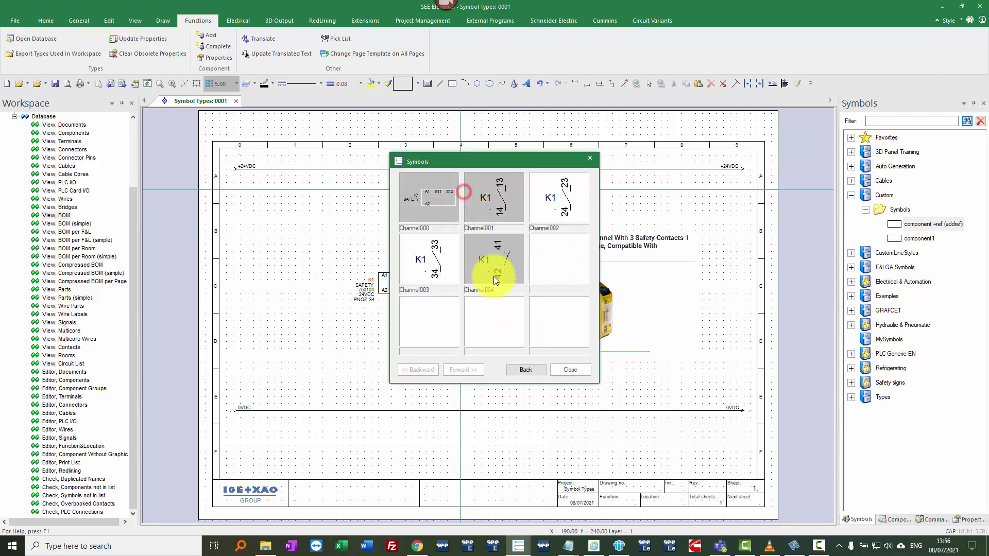
pyautogui.click(568, 370)
pyautogui.scroll(3, 488, 317)
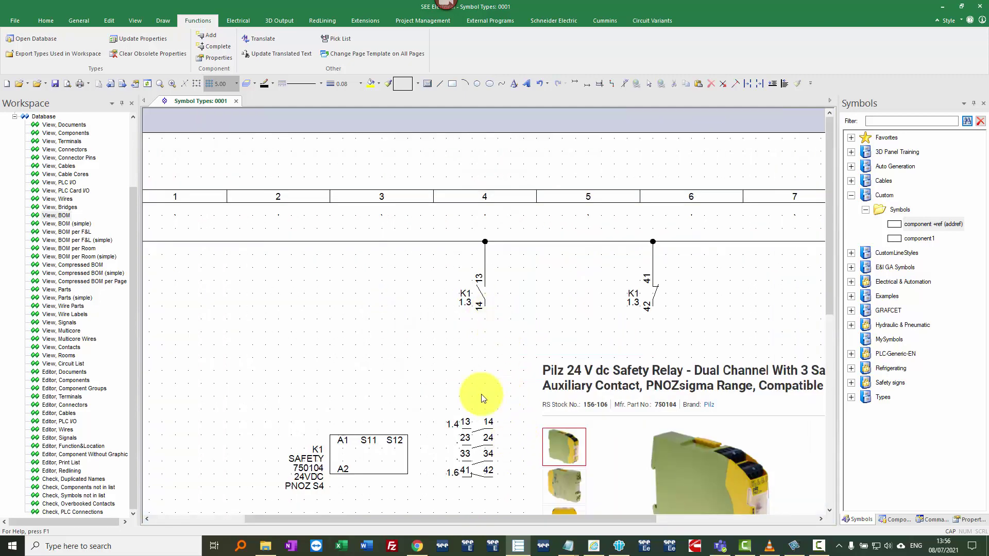
pyautogui.moveTo(472, 388); pyautogui.dragTo(521, 307, button='middle')
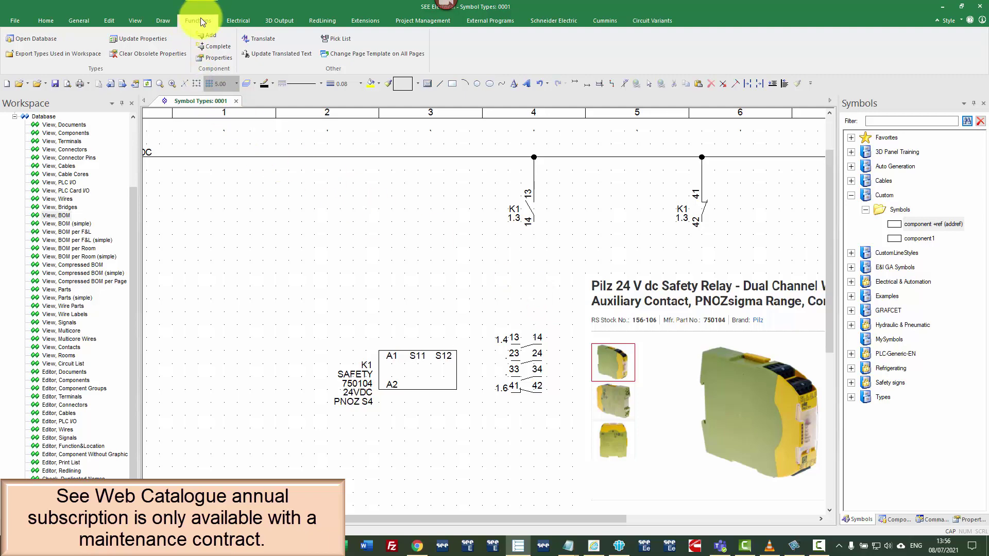
# Search the SEE Web Catalogue for part number 750104.
pyautogui.click(32, 38)
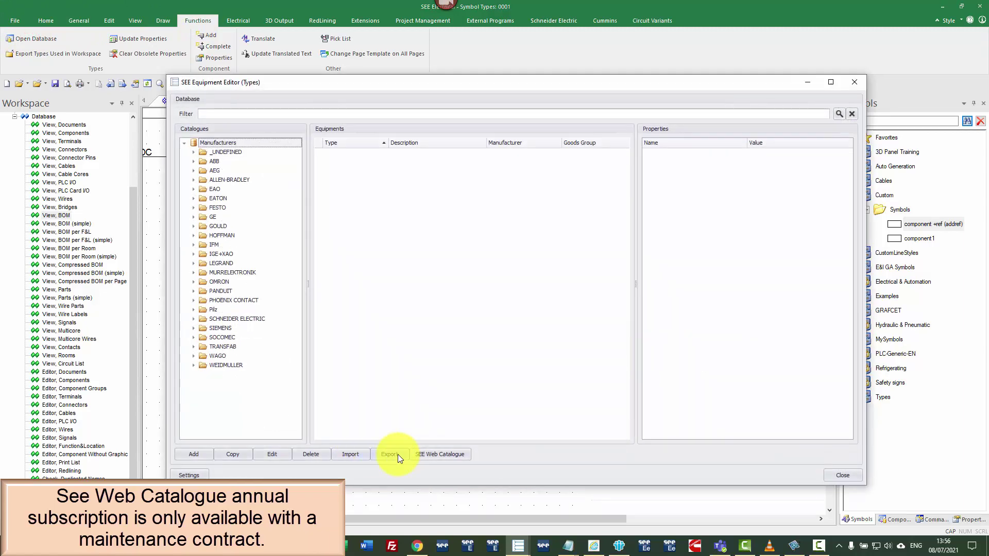
pyautogui.click(433, 456)
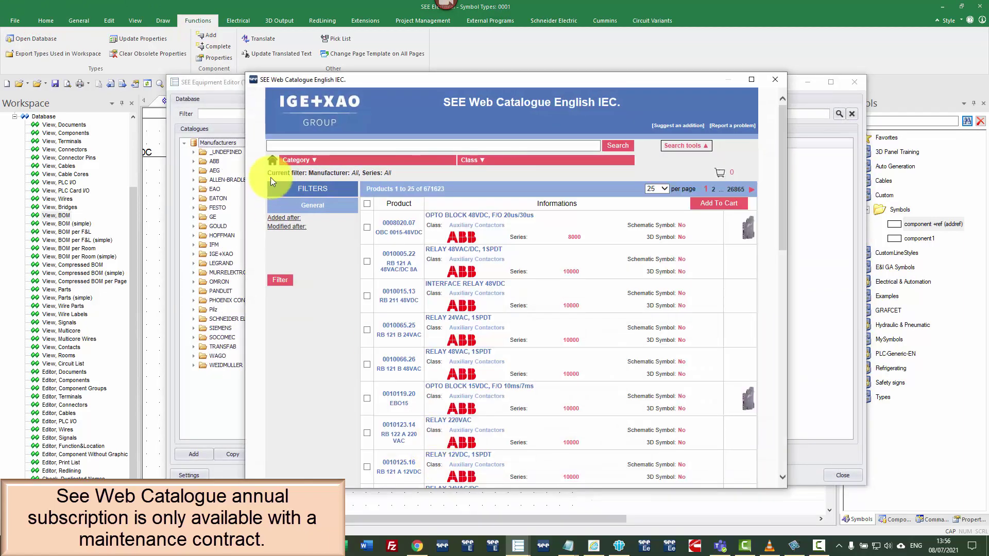
pyautogui.click(305, 146)
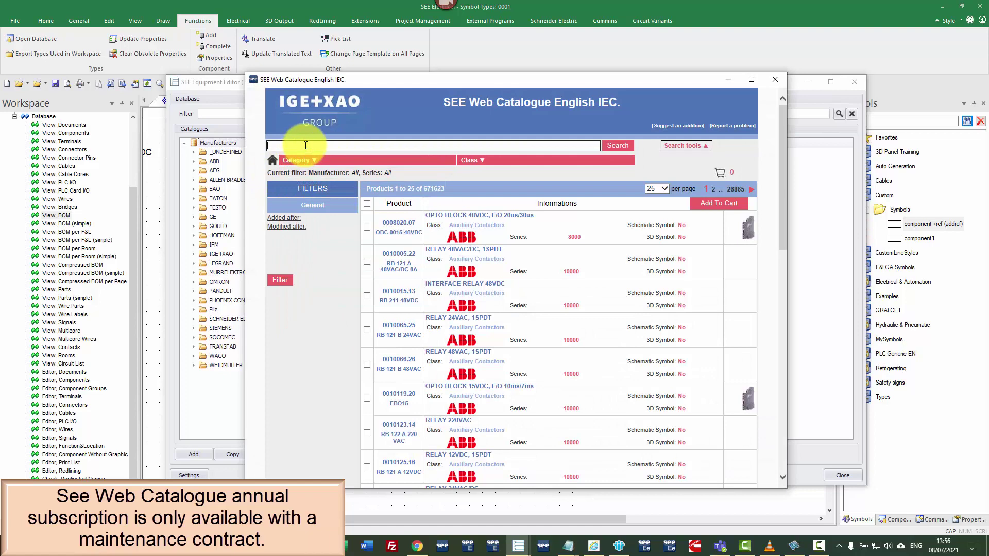
pyautogui.write('750104')
pyautogui.press('Return')
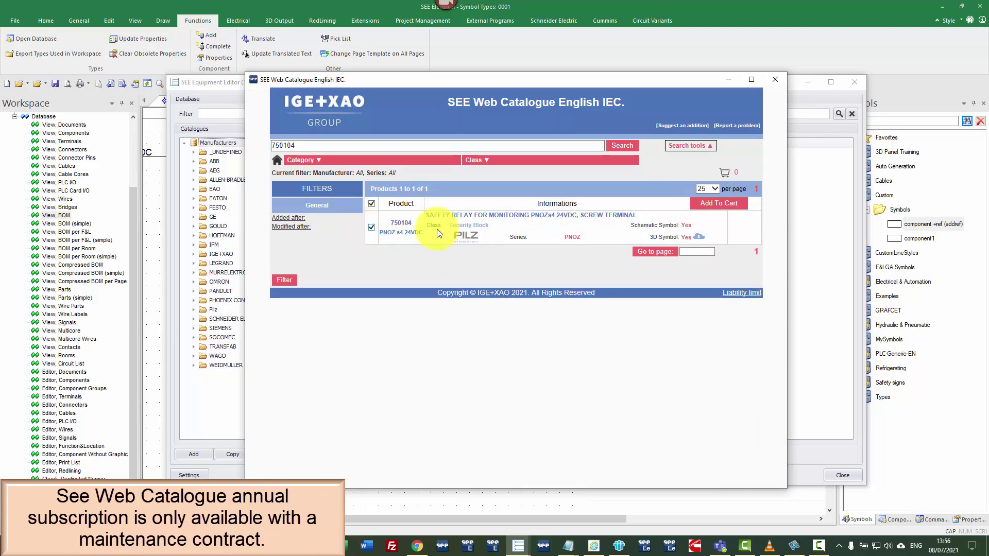
# Download the Pilz 750104 relay from the web catalogue cart, including its symbols.
pyautogui.click(720, 204)
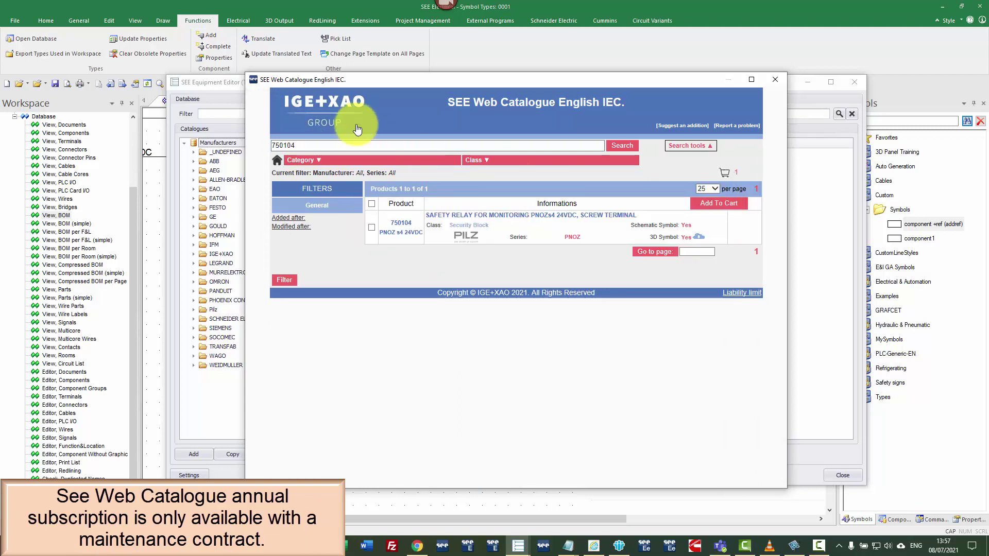
pyautogui.click(734, 173)
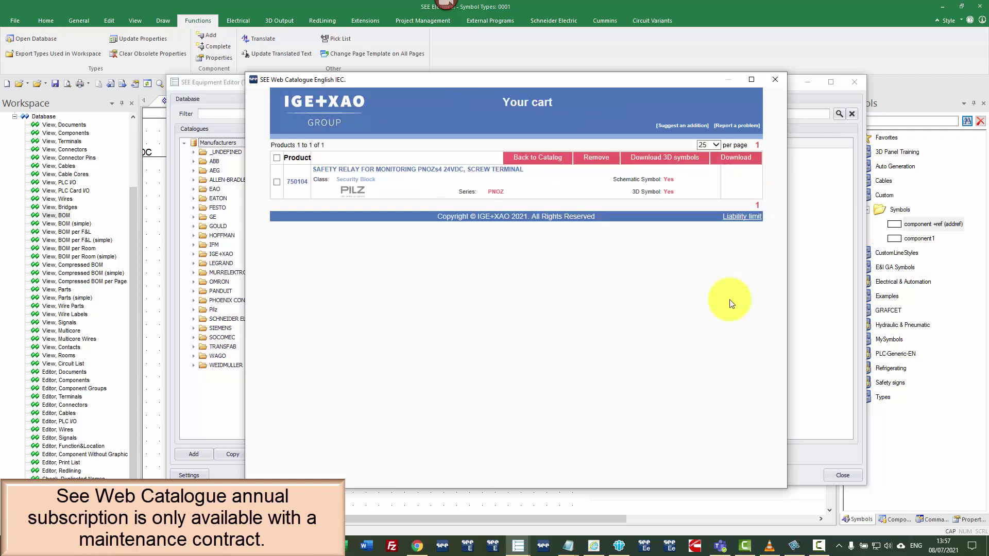
pyautogui.click(735, 159)
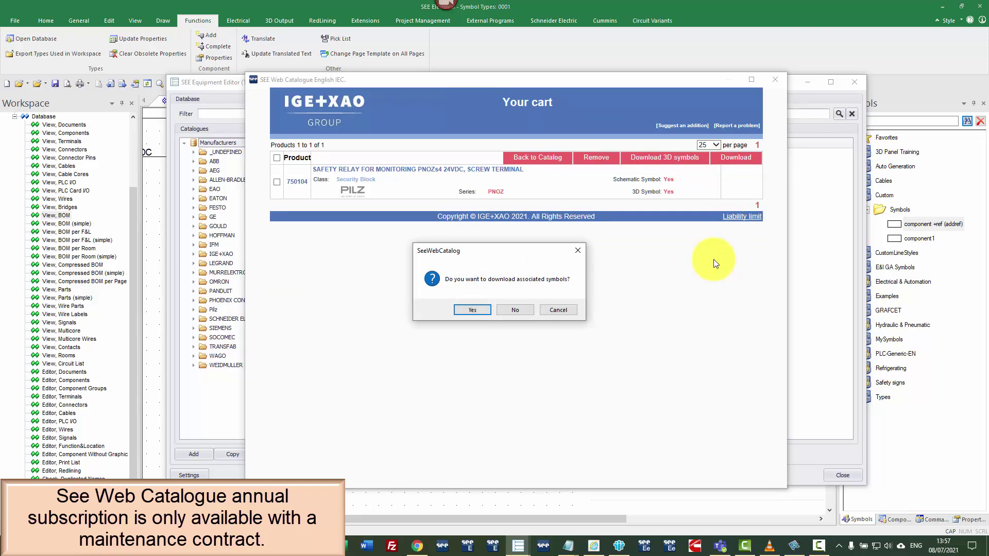
pyautogui.click(475, 311)
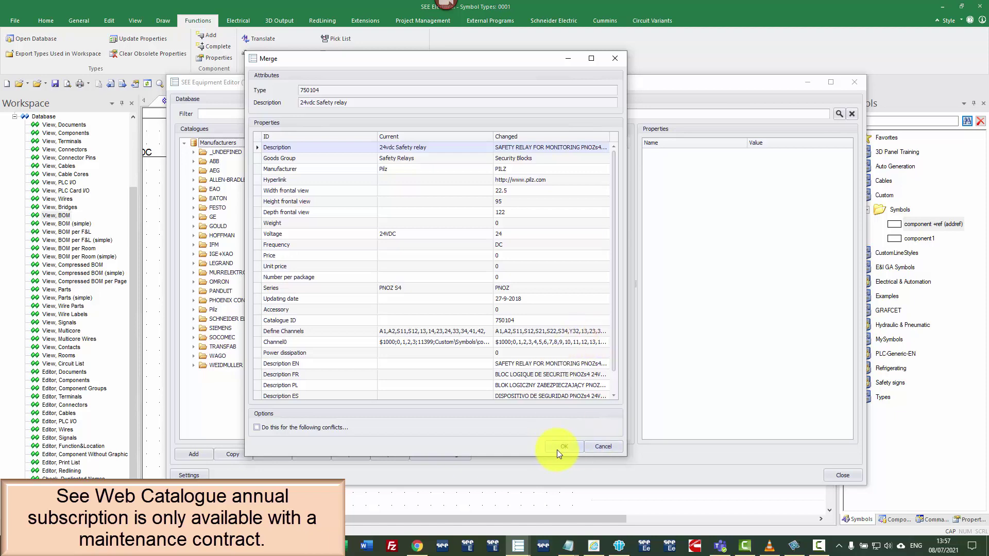
# Merge the downloaded data into the existing 750104 type for all conflicts, then close the report and editor.
pyautogui.click(308, 433)
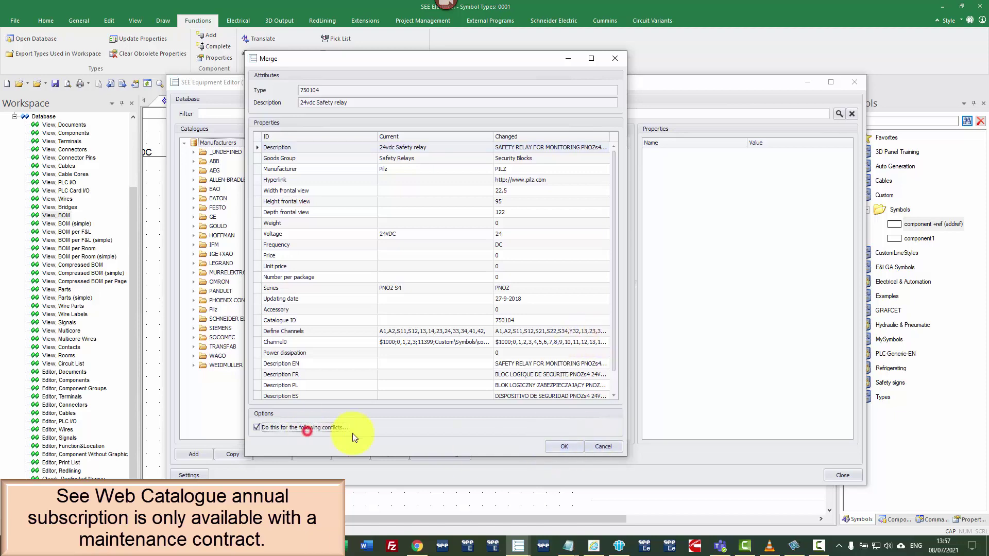
pyautogui.click(570, 446)
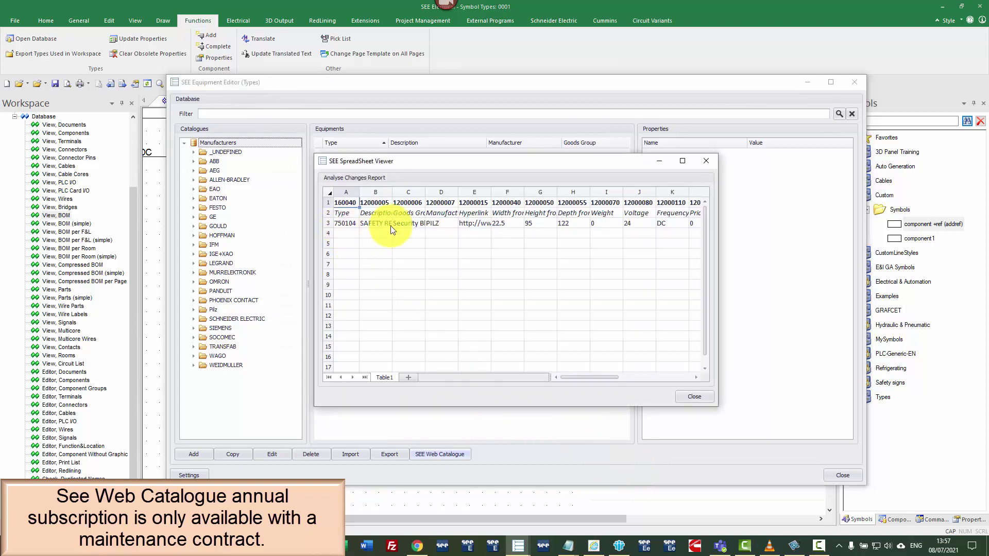
pyautogui.click(698, 399)
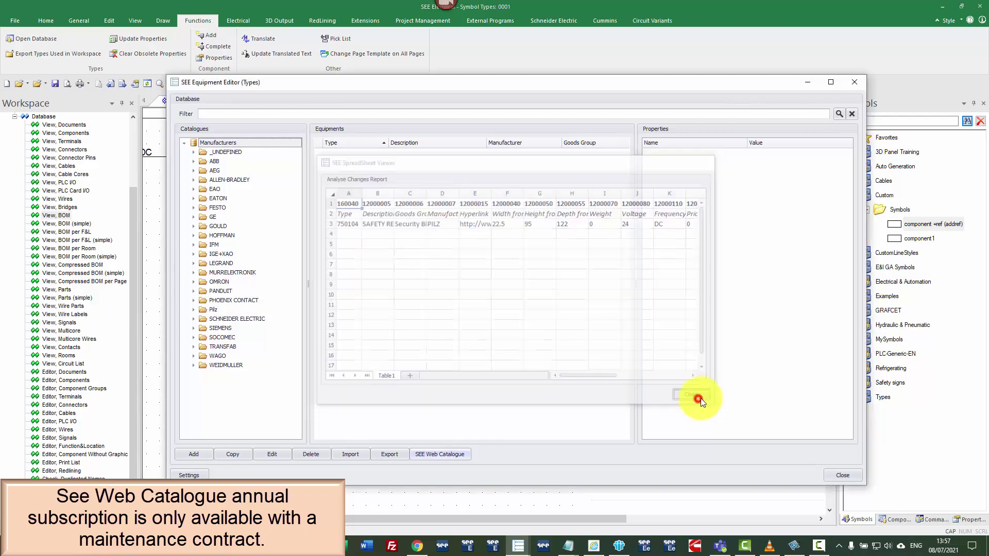
pyautogui.click(849, 476)
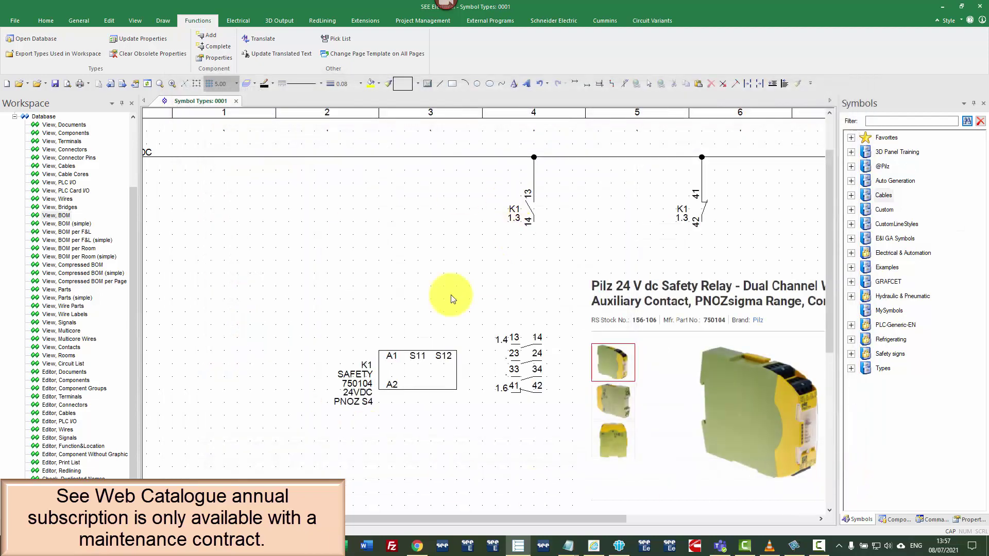
# Filter the refreshed Components list for 750104 and drop the Pilz relay symbol in row D below K1.
pyautogui.scroll(-3, 485, 318)
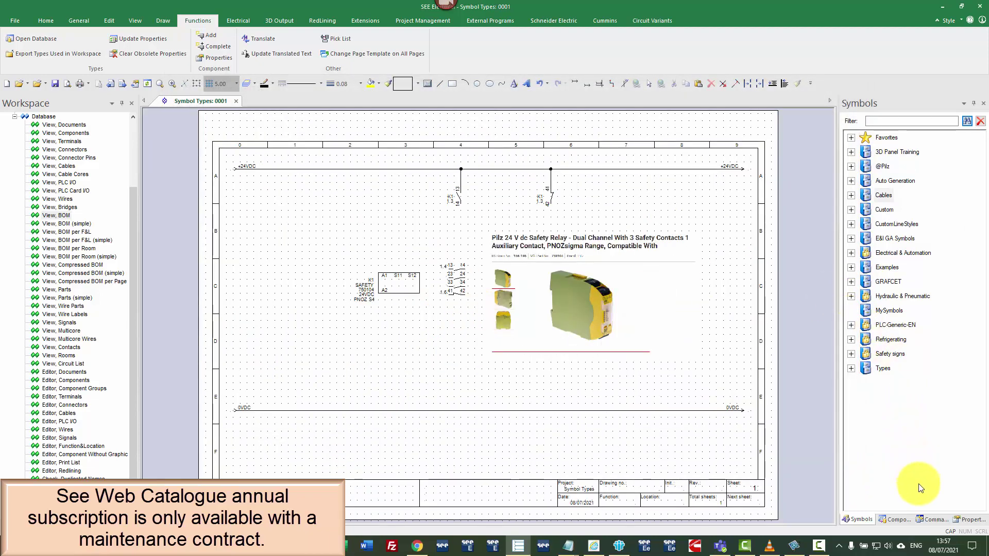
pyautogui.click(892, 520)
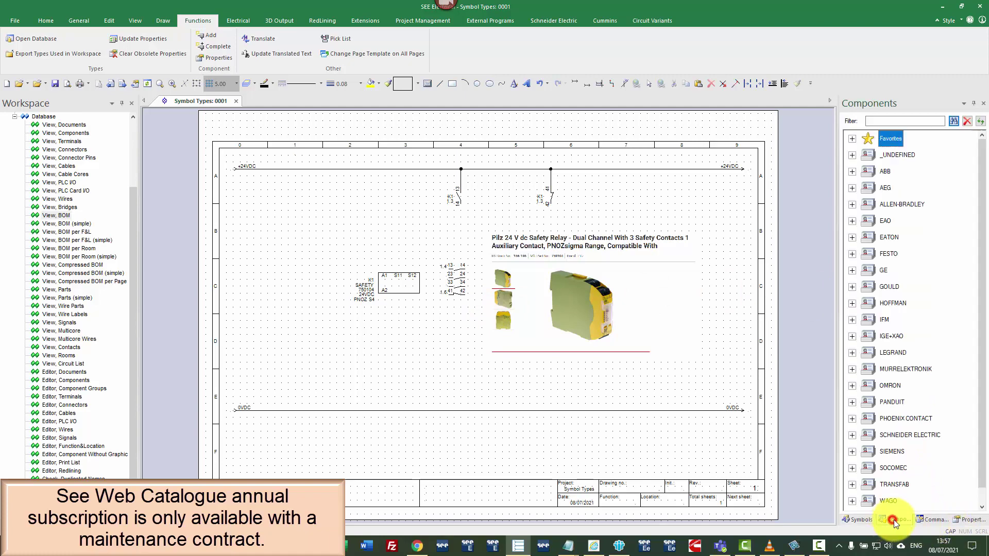
pyautogui.click(980, 121)
pyautogui.click(887, 123)
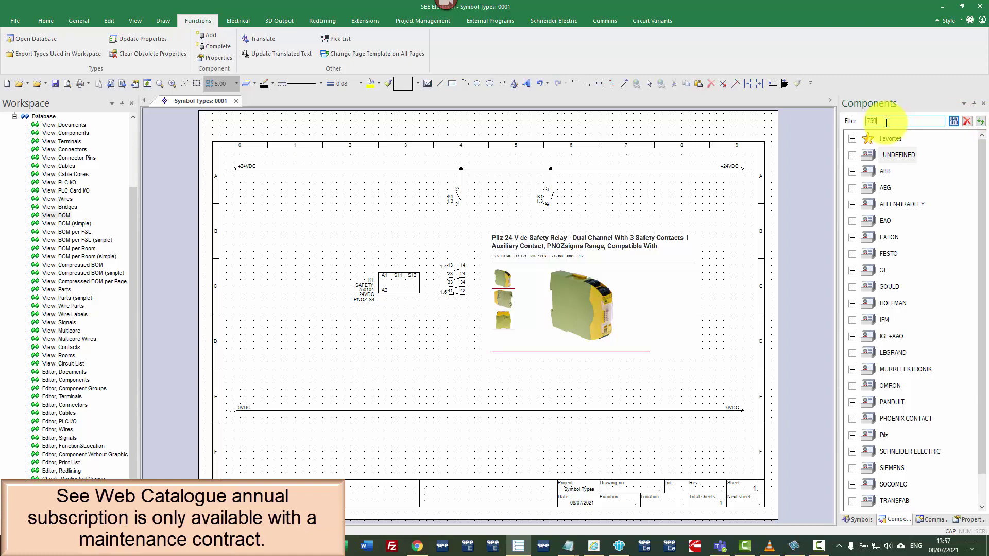
pyautogui.write('750104')
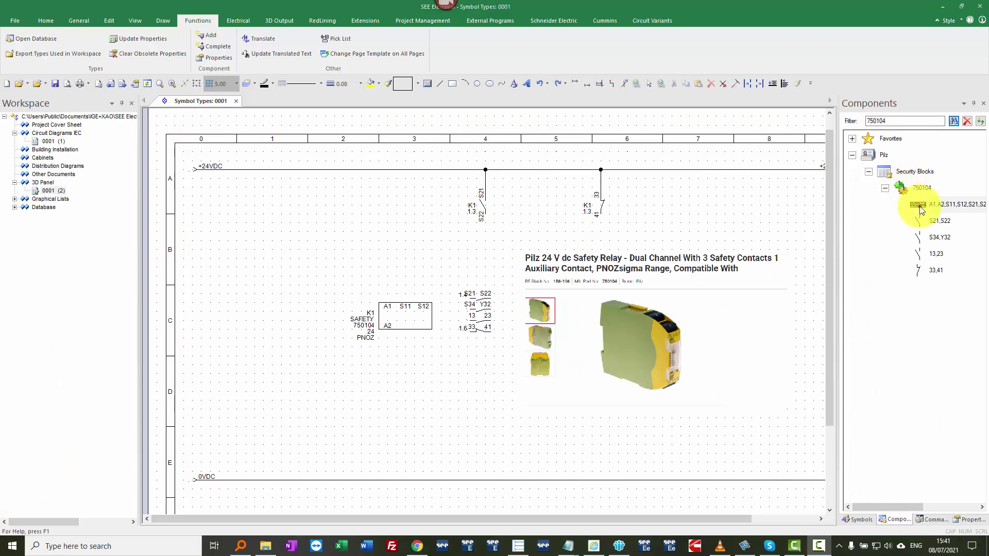
pyautogui.moveTo(920, 210)
pyautogui.mouseDown()
pyautogui.moveTo(662, 239)
pyautogui.moveTo(258, 371)
pyautogui.moveTo(228, 366)
pyautogui.mouseUp()
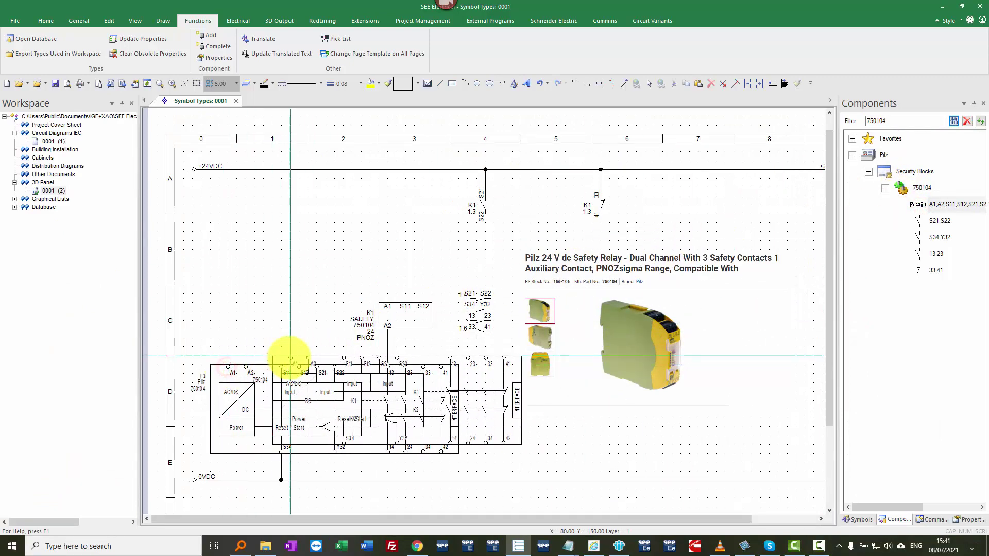
pyautogui.press('Escape')
pyautogui.scroll(3, 202, 384)
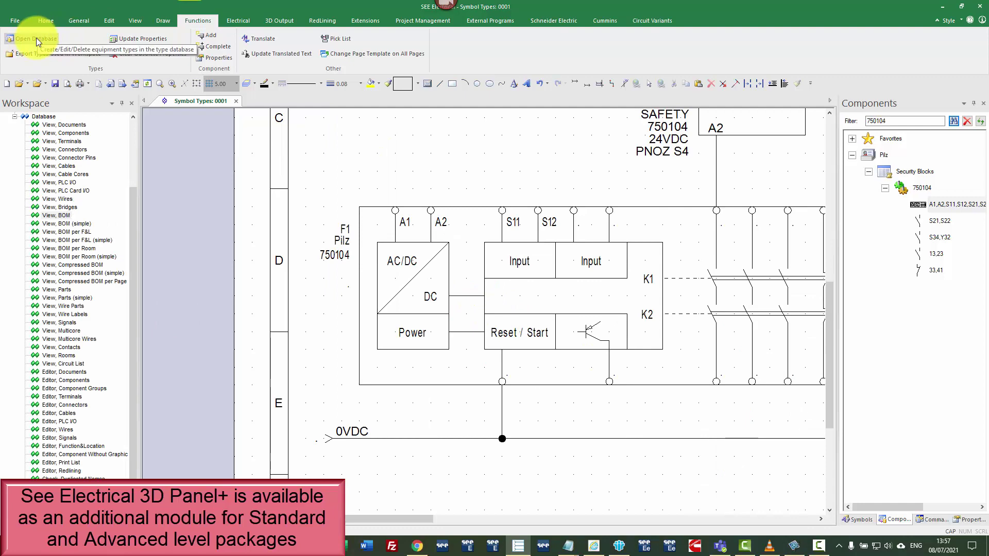
# Search the SEE Web Catalogue for the 750104 relay.
pyautogui.click(36, 38)
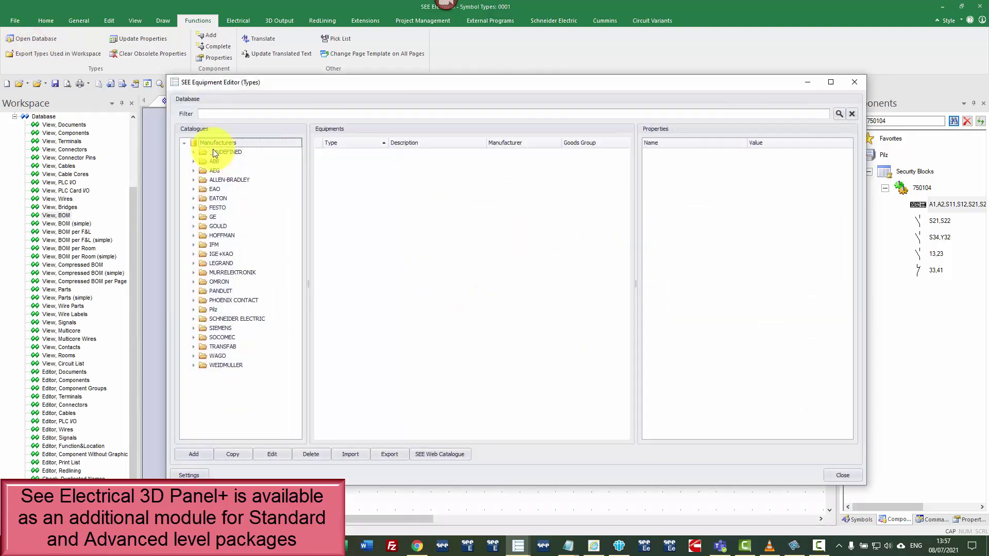
pyautogui.click(442, 454)
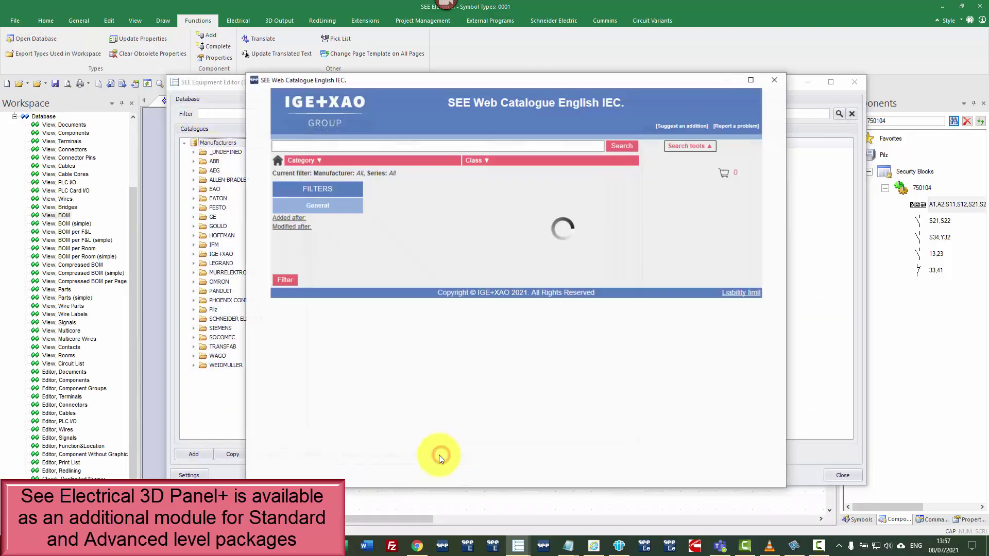
pyautogui.click(318, 145)
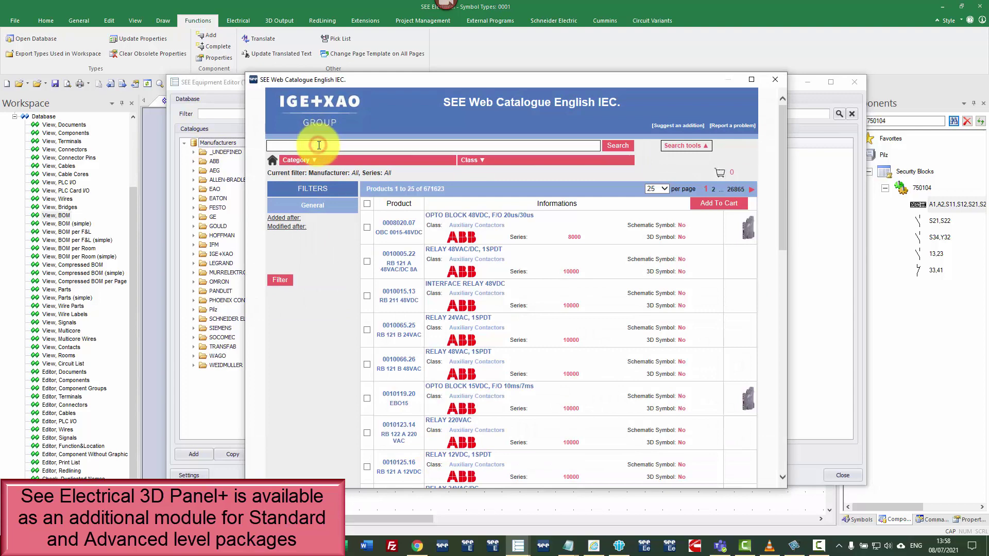
pyautogui.write('750104')
pyautogui.press('Return')
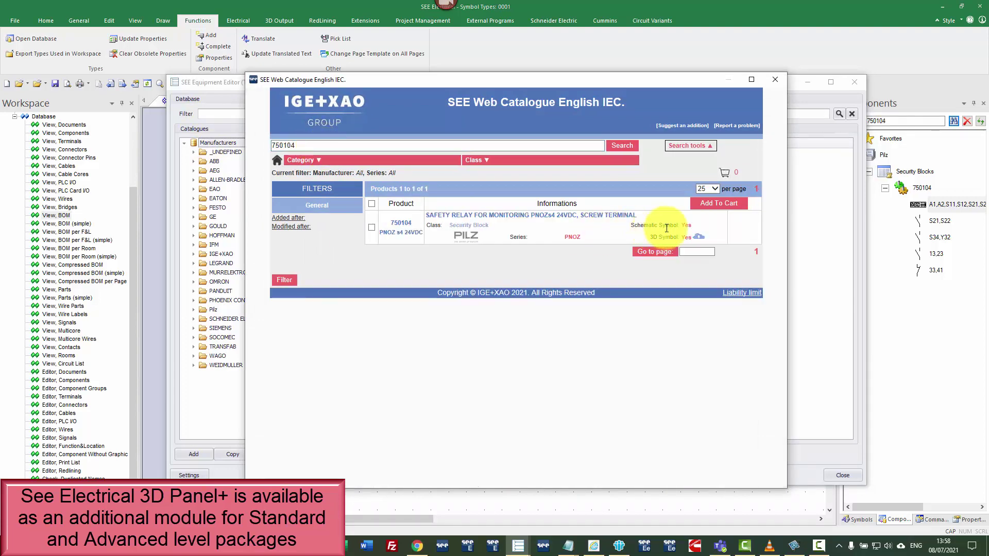
# Save the relay's 3D symbol PNOZ_s4_24VDC.see3mf to Downloads and close the catalogue.
pyautogui.click(698, 237)
pyautogui.click(532, 282)
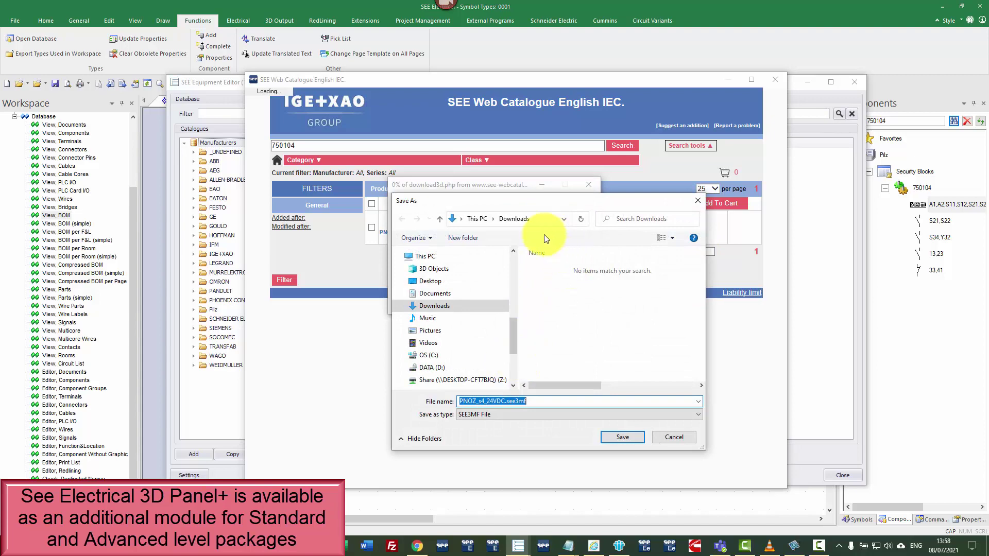
pyautogui.click(629, 435)
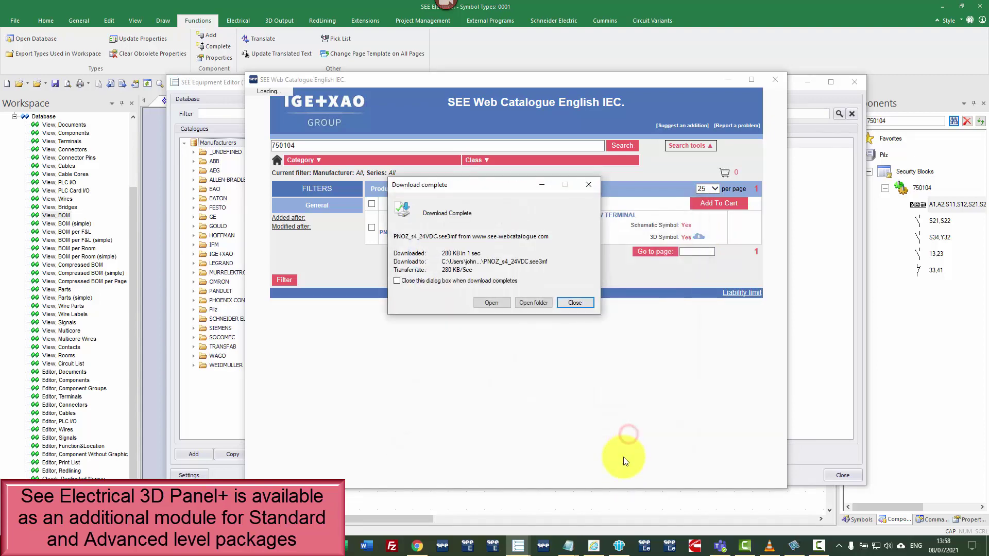
pyautogui.click(576, 303)
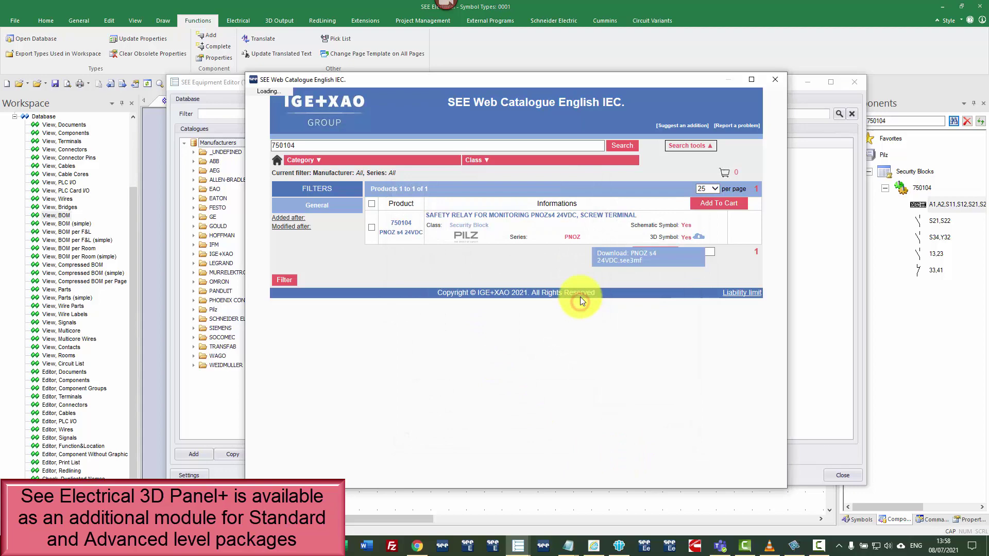
pyautogui.click(774, 81)
# Close the equipment editor and create a new page under the 3D Panel folder.
pyautogui.click(844, 476)
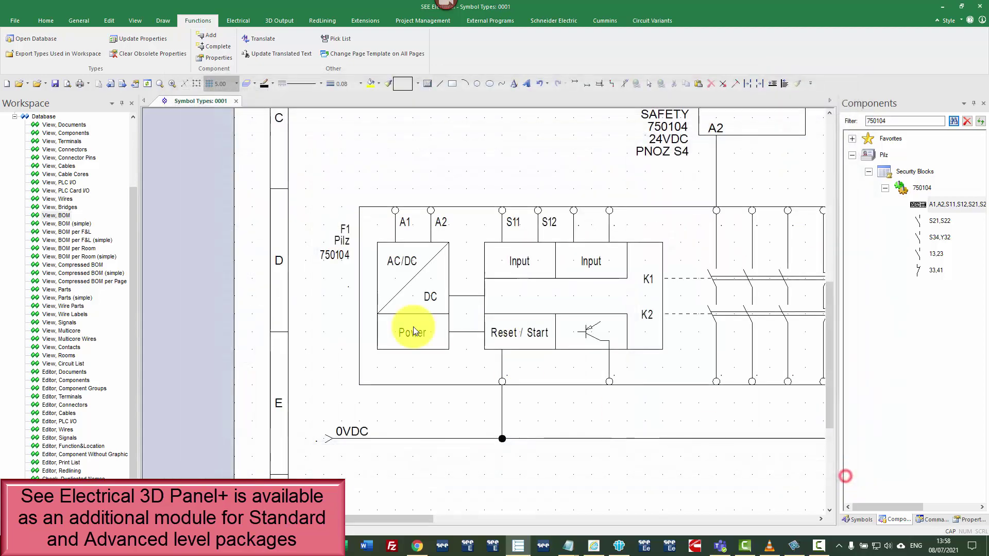
pyautogui.click(15, 117)
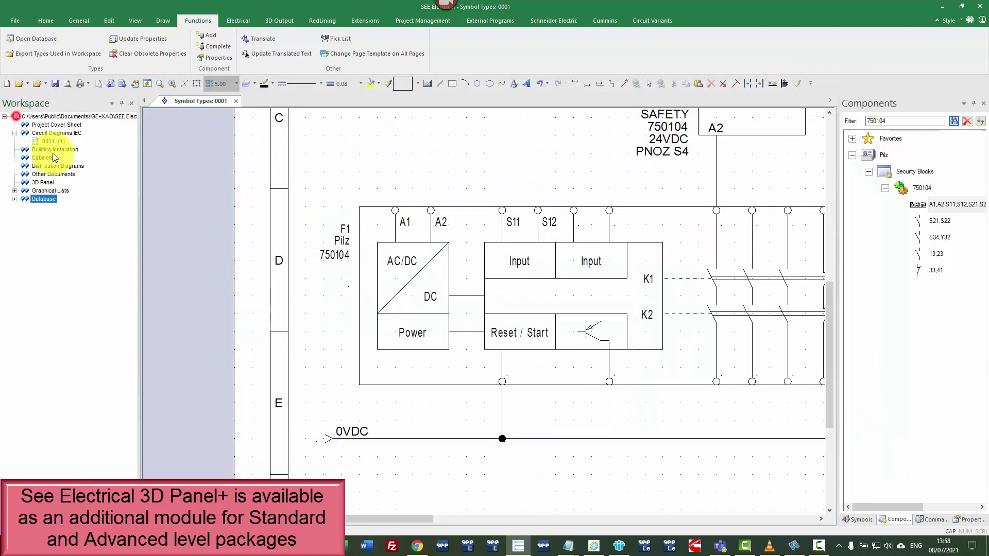
pyautogui.rightClick(39, 183)
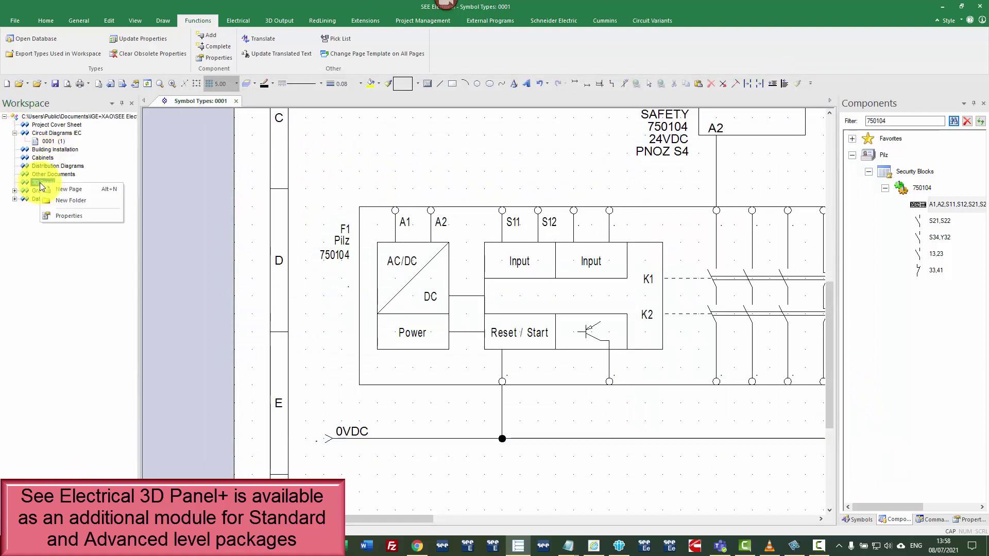
pyautogui.click(88, 191)
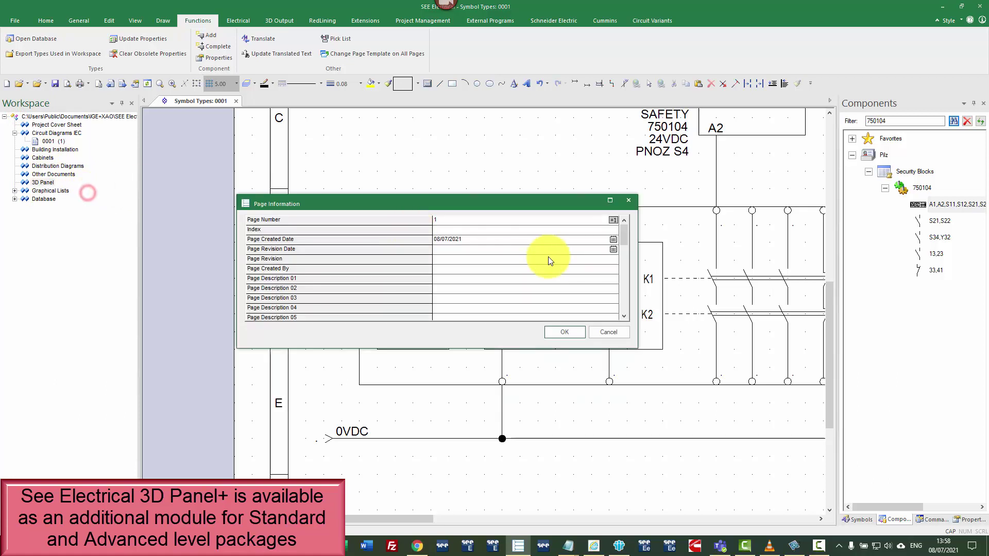
pyautogui.click(563, 332)
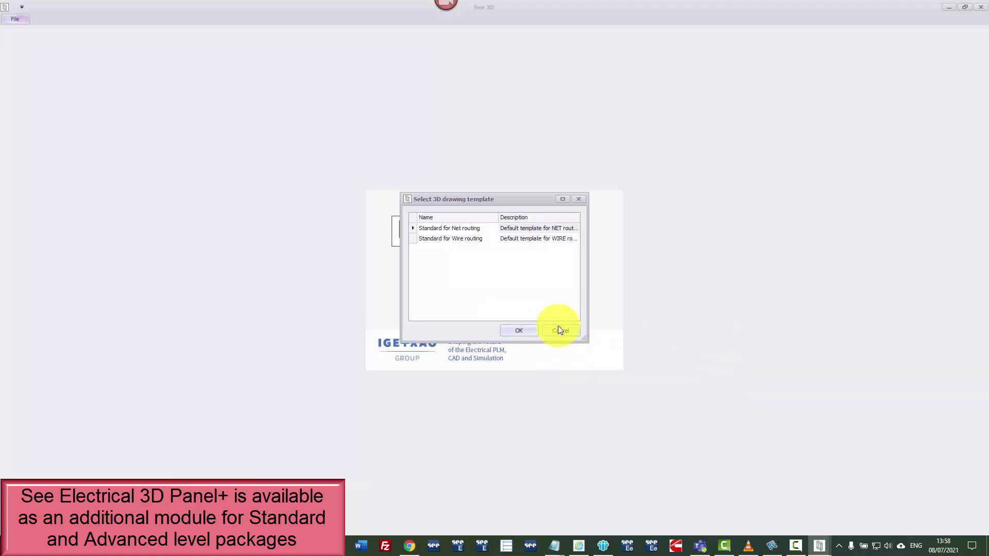
# Use the Standard for Net routing template and import PNOZ_s4_24VDC.see3mf from Downloads as a symbol.
pyautogui.click(519, 331)
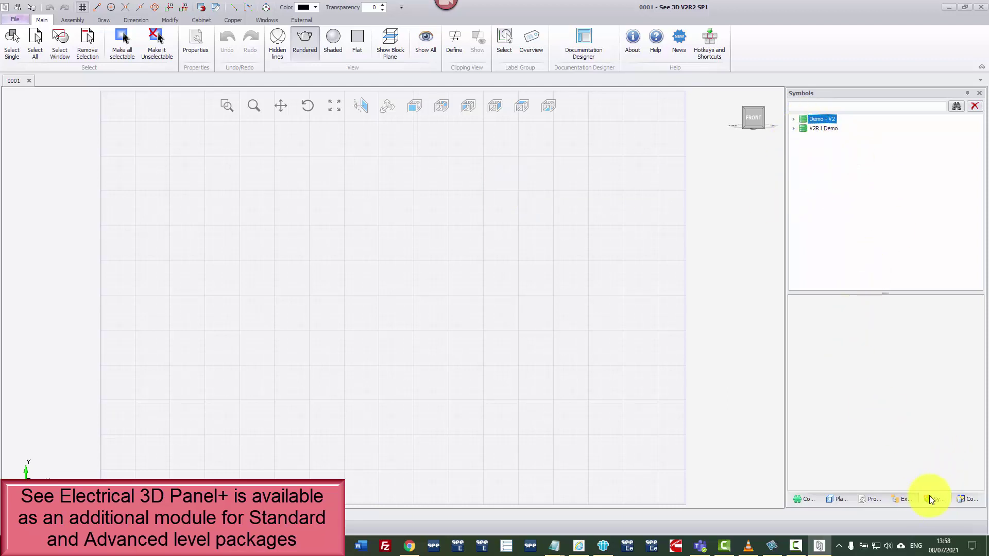
pyautogui.rightClick(843, 175)
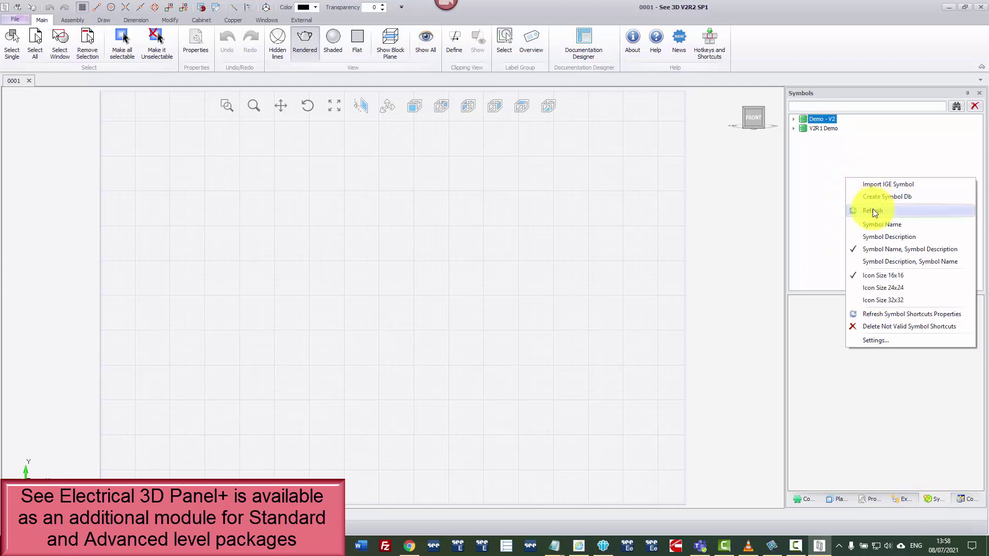
pyautogui.click(885, 184)
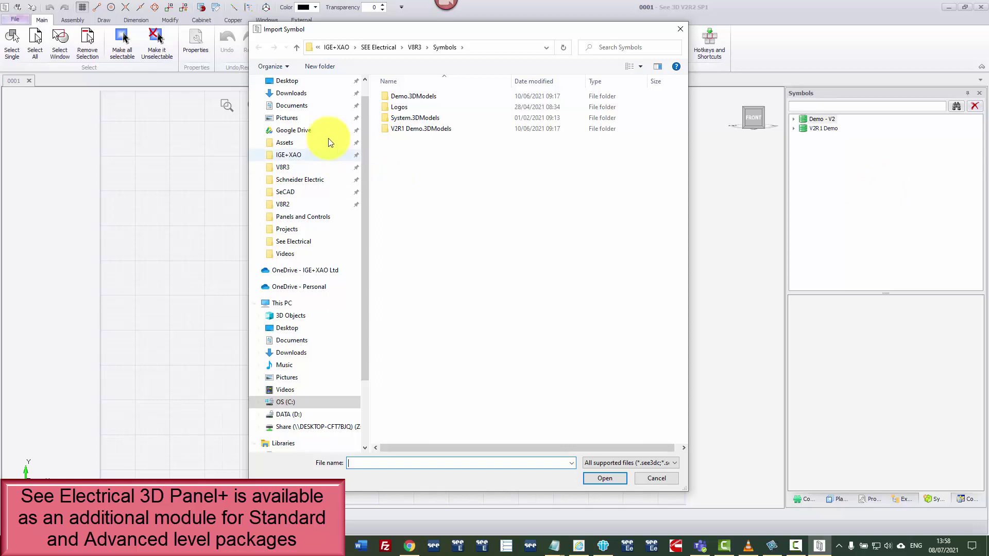
pyautogui.click(300, 93)
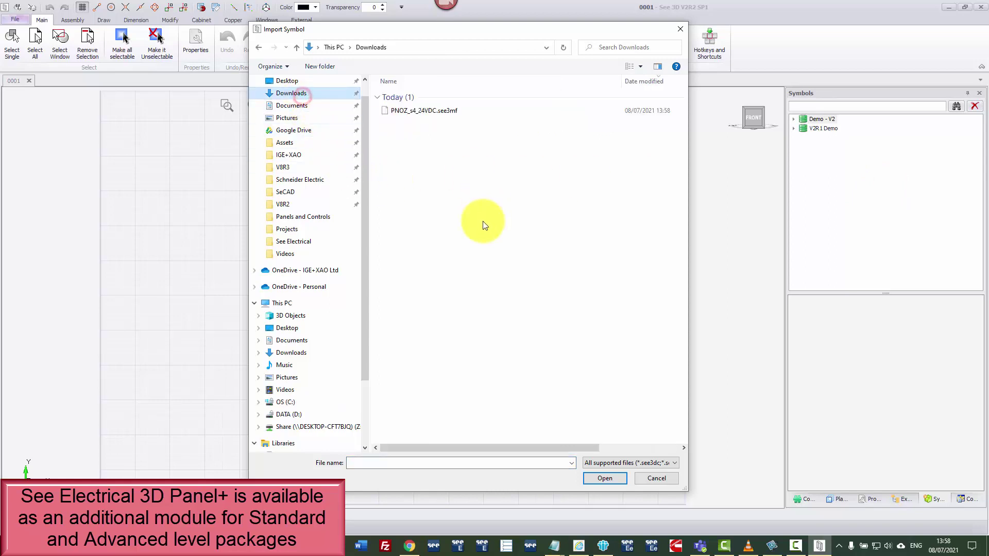
pyautogui.doubleClick(426, 112)
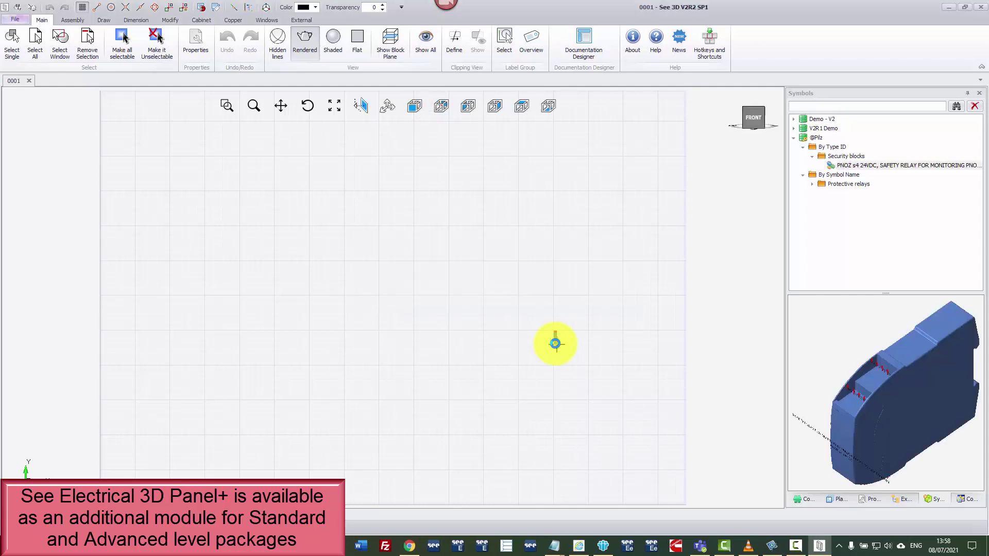
# Place the PNOZ s4 relay 3D model in the panel drawing.
pyautogui.click(872, 164)
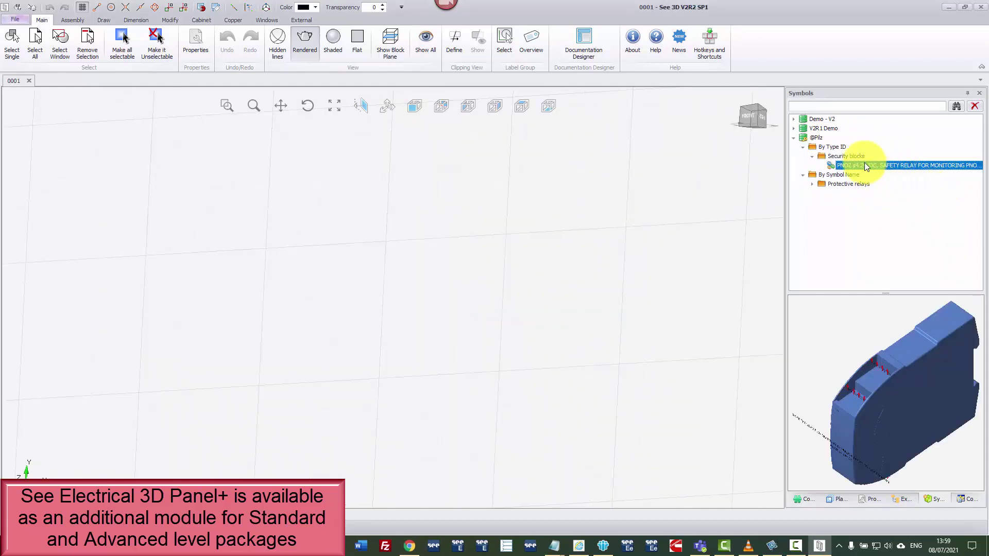
pyautogui.moveTo(873, 162); pyautogui.dragTo(326, 322)
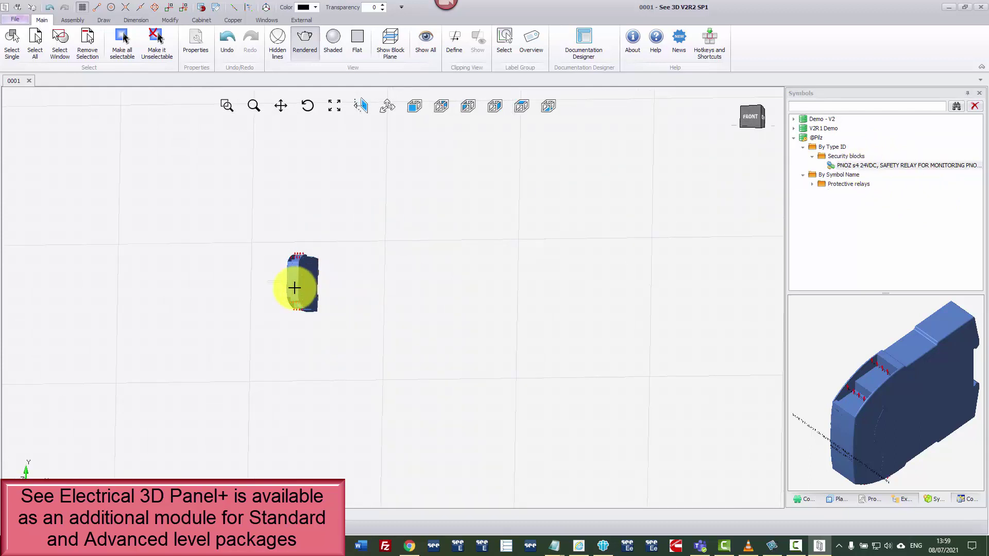
pyautogui.scroll(5, 294, 287)
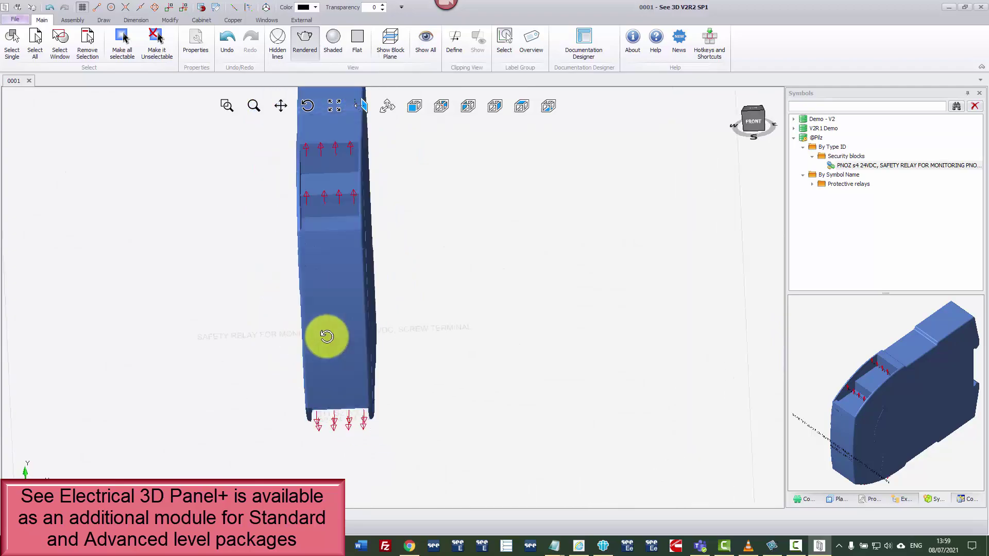